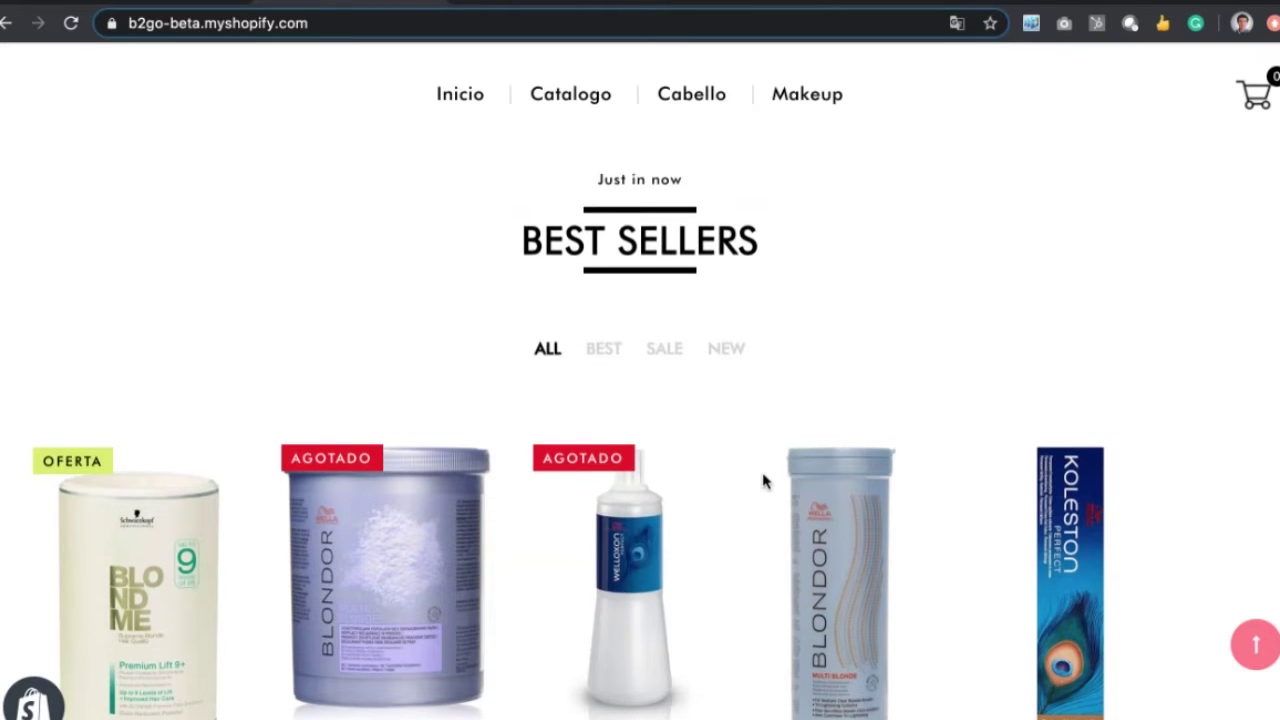
# Step: Open the Blondor Multi Blonde Powder 800g product from Best Sellers, then return to the store home
pyautogui.scroll(5, 763, 481)
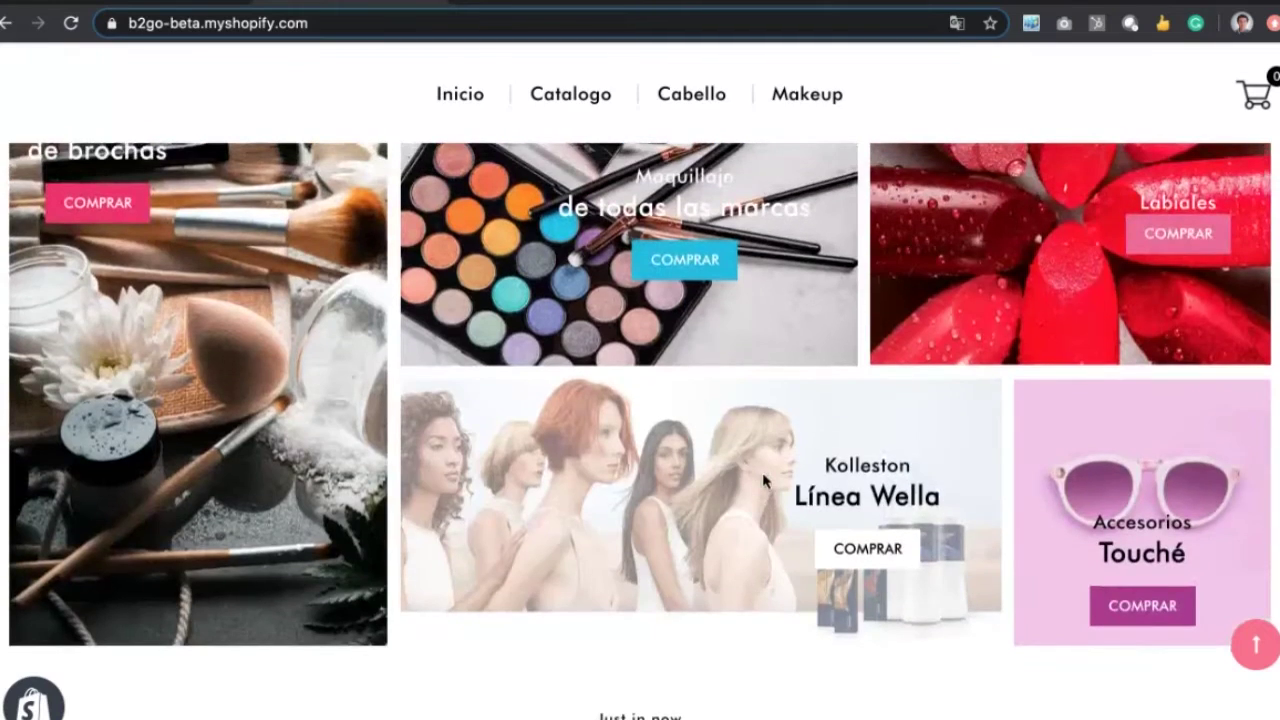
pyautogui.scroll(5, 765, 481)
pyautogui.scroll(-3, 765, 481)
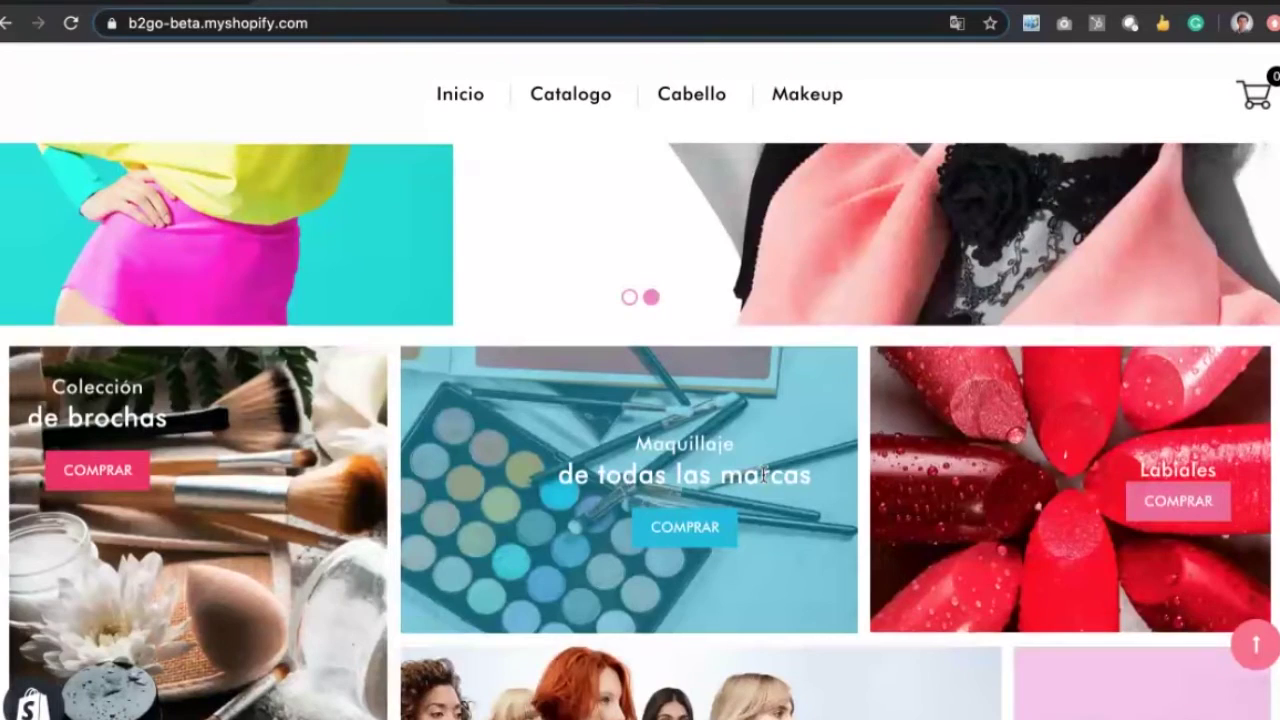
pyautogui.scroll(-5, 763, 476)
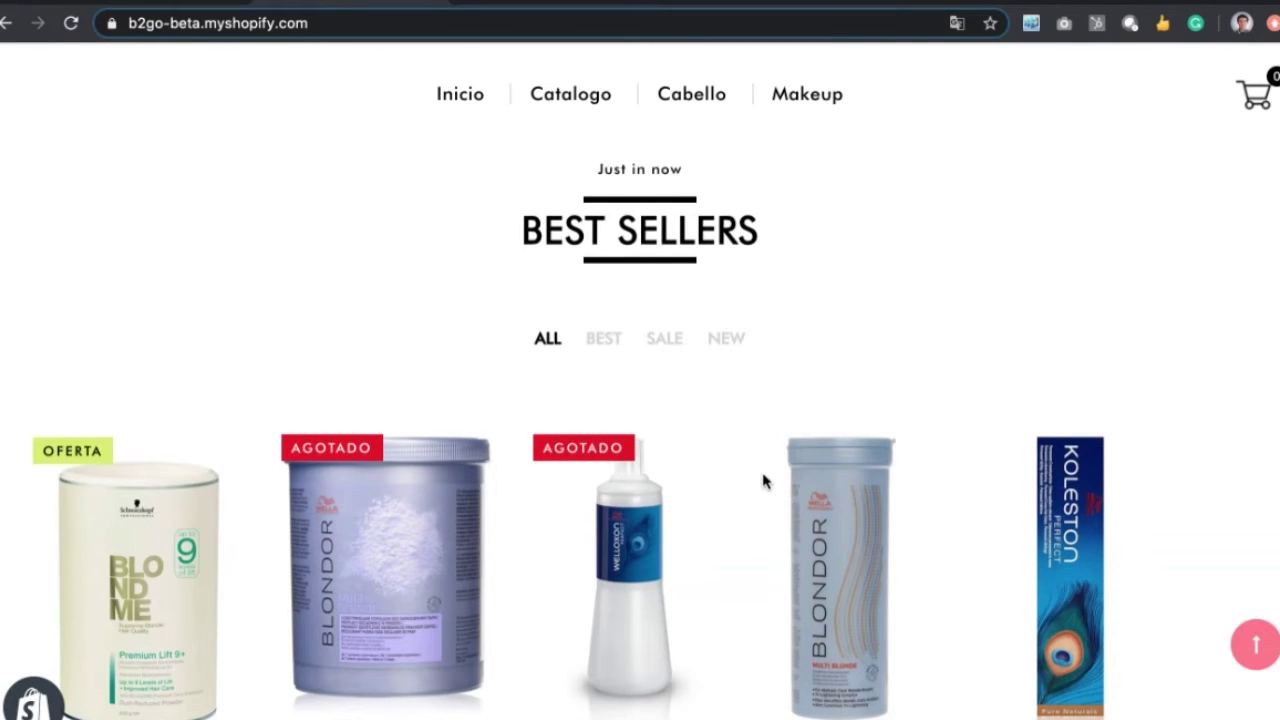
pyautogui.moveTo(385, 662)
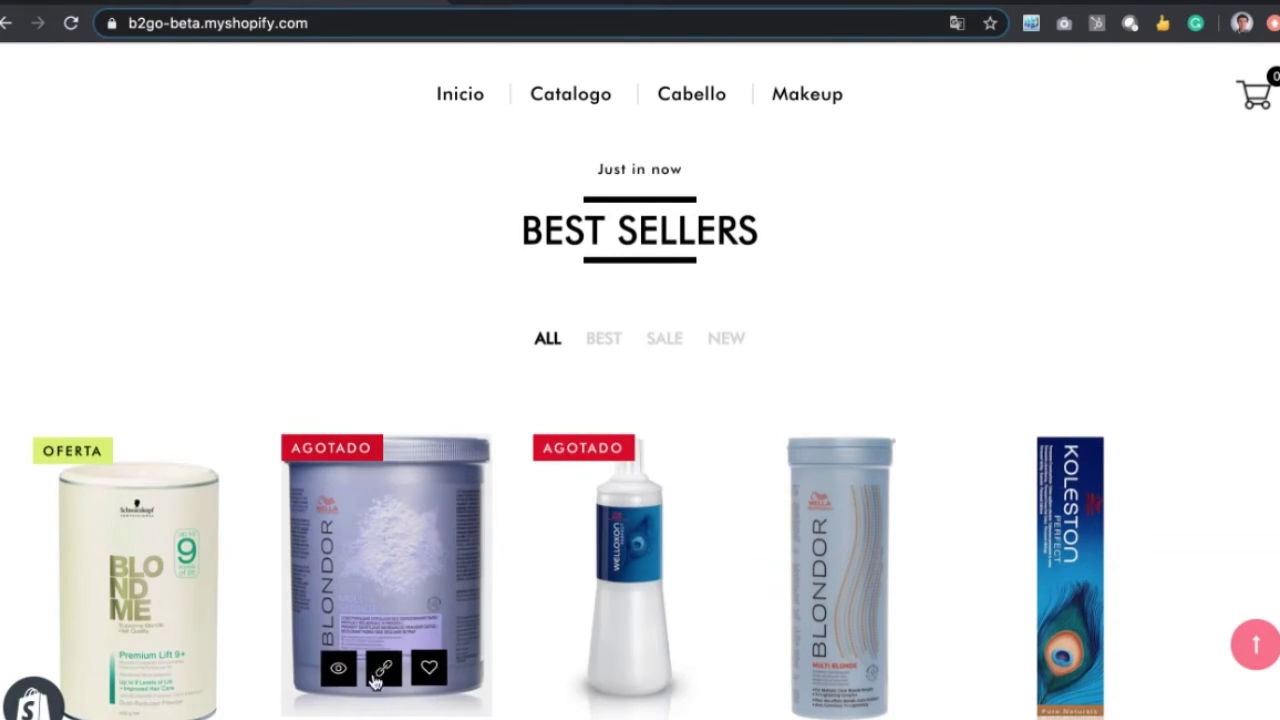
pyautogui.click(415, 590)
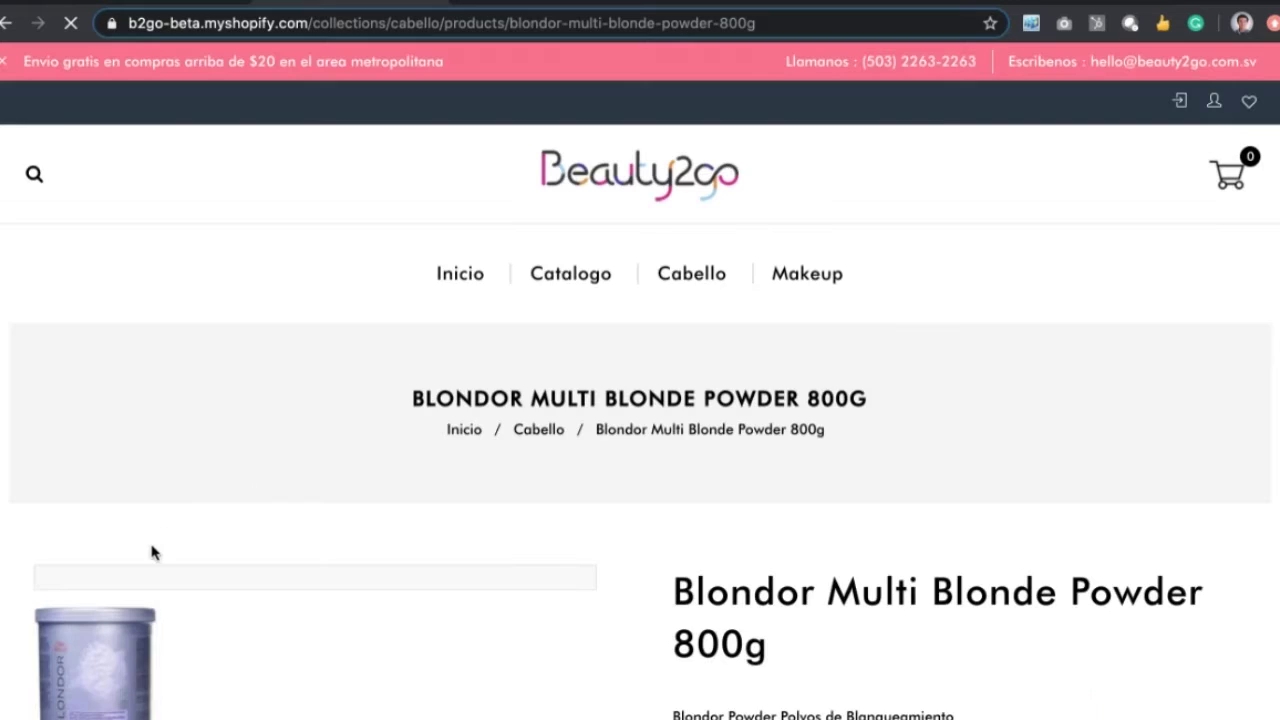
pyautogui.click(5, 24)
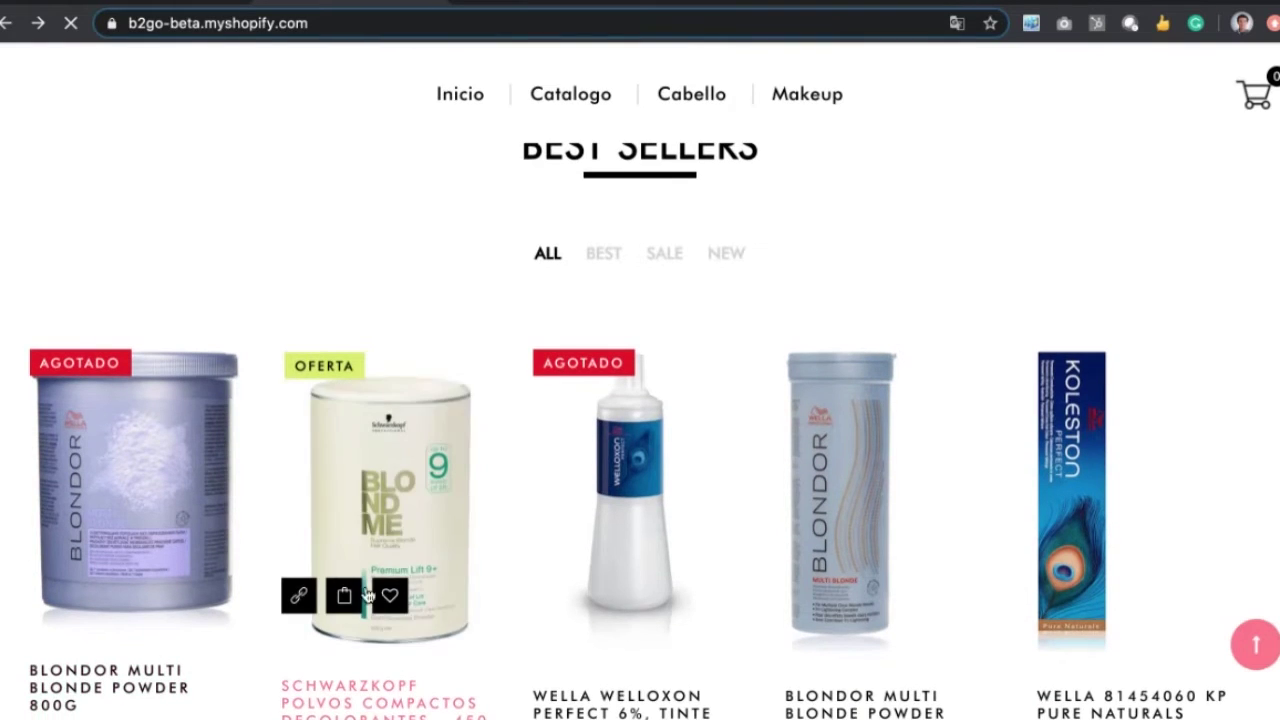
# Step: Add the Schwarzkopf Polvos Compactos Decolorantes - 450 ml to the cart from its product page
pyautogui.click(384, 607)
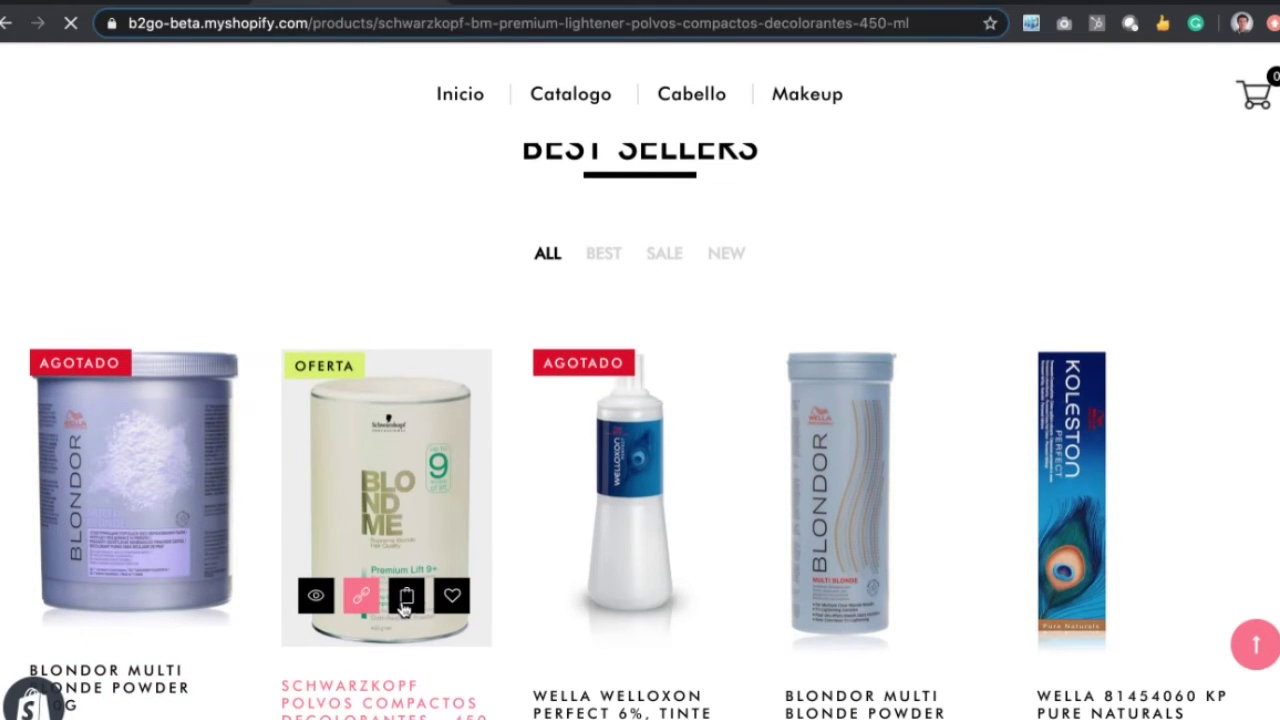
pyautogui.scroll(-6, 385, 586)
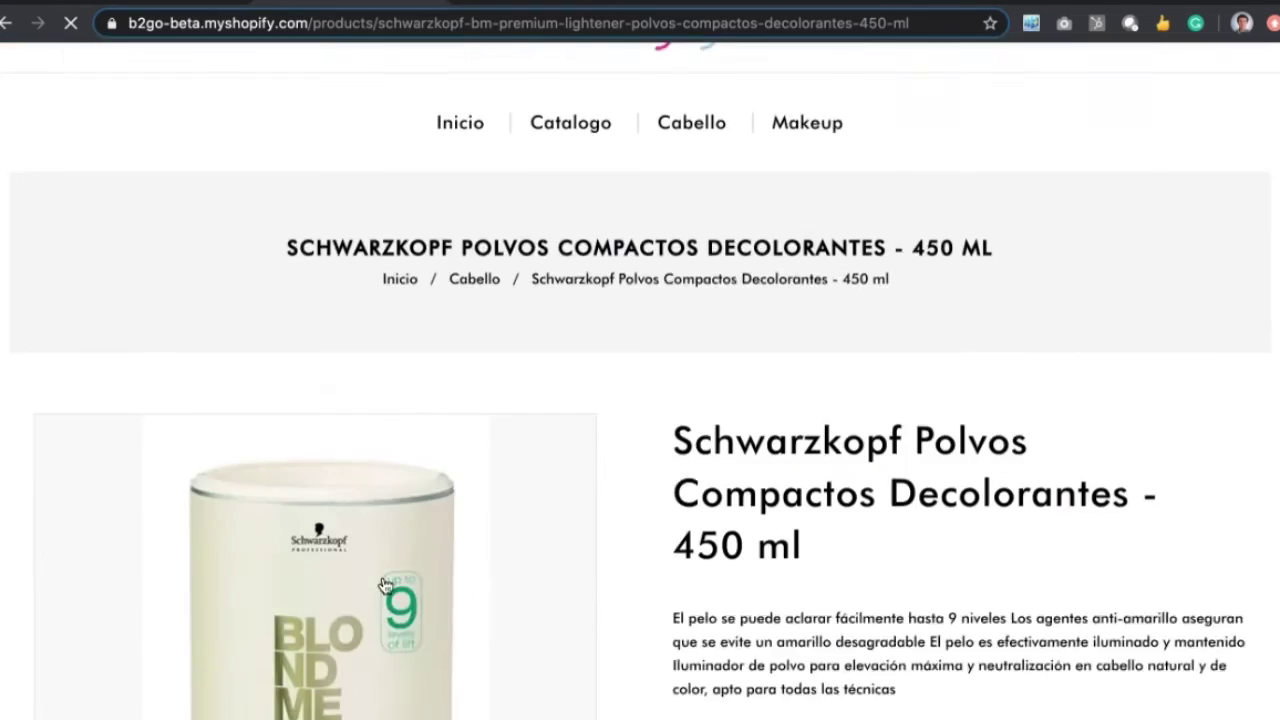
pyautogui.click(778, 526)
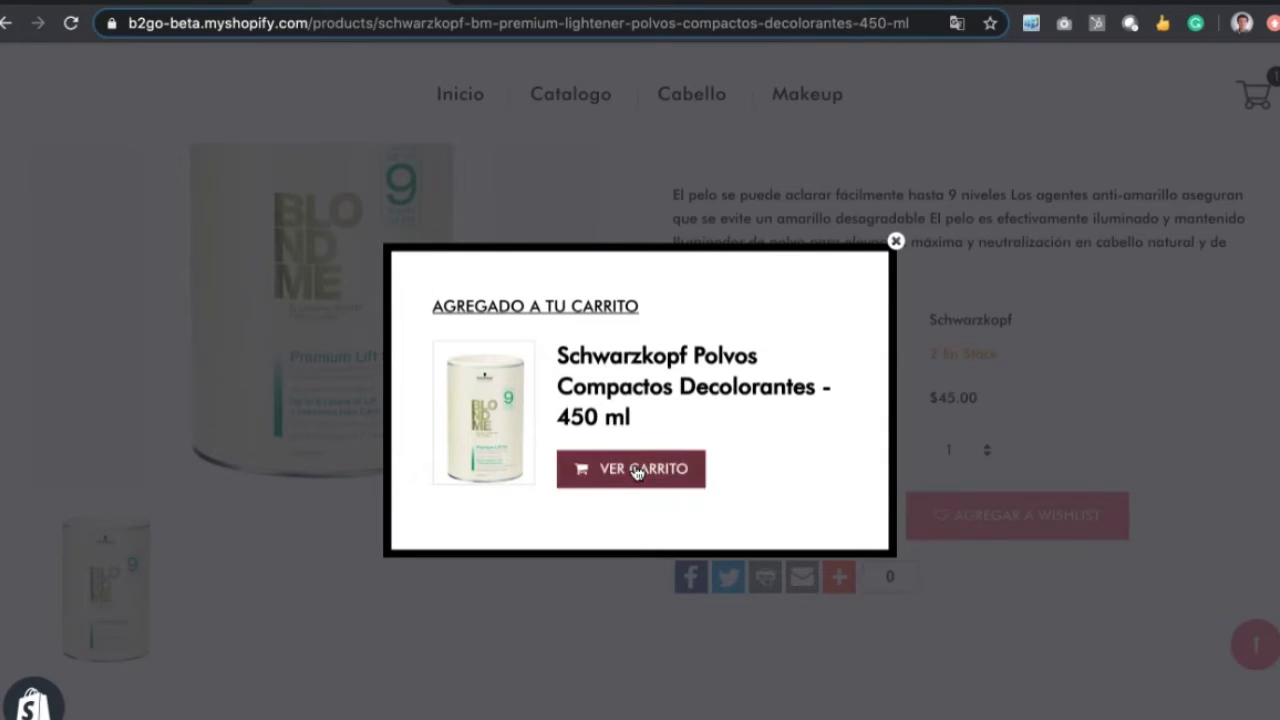
# Step: View the cart and review the single $45.00 item and subtotal
pyautogui.click(636, 470)
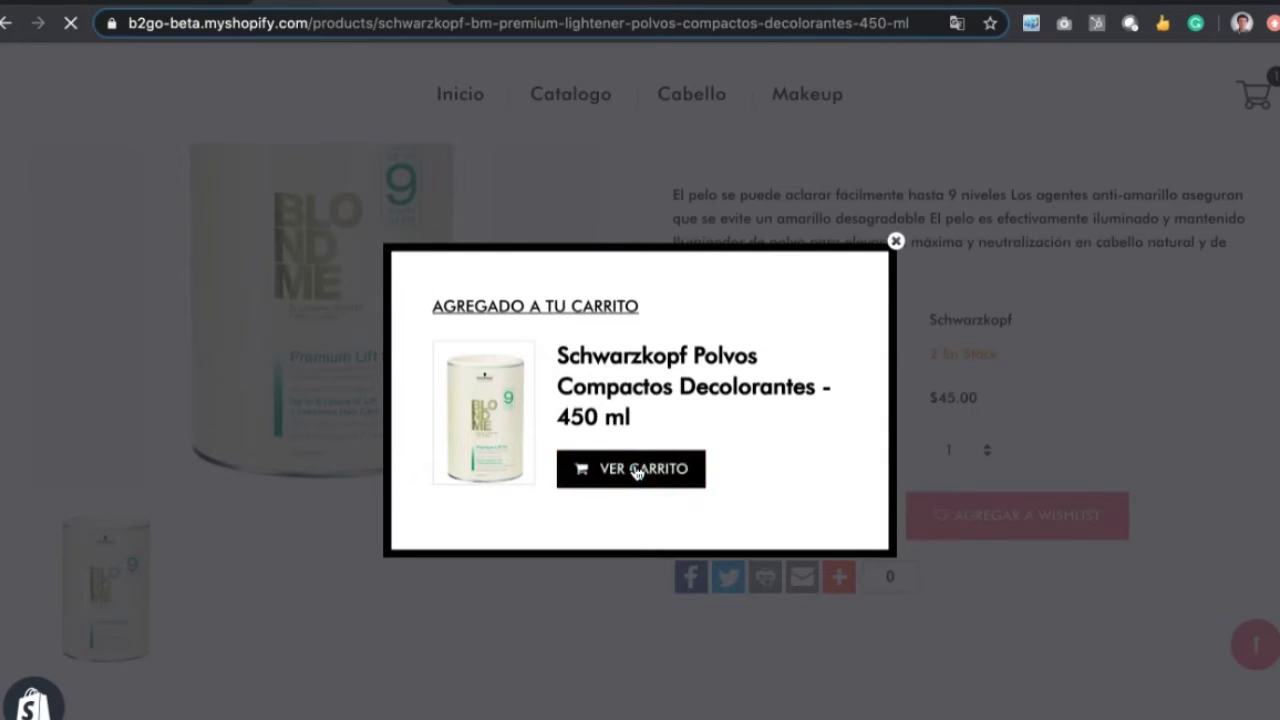
pyautogui.scroll(-6, 637, 473)
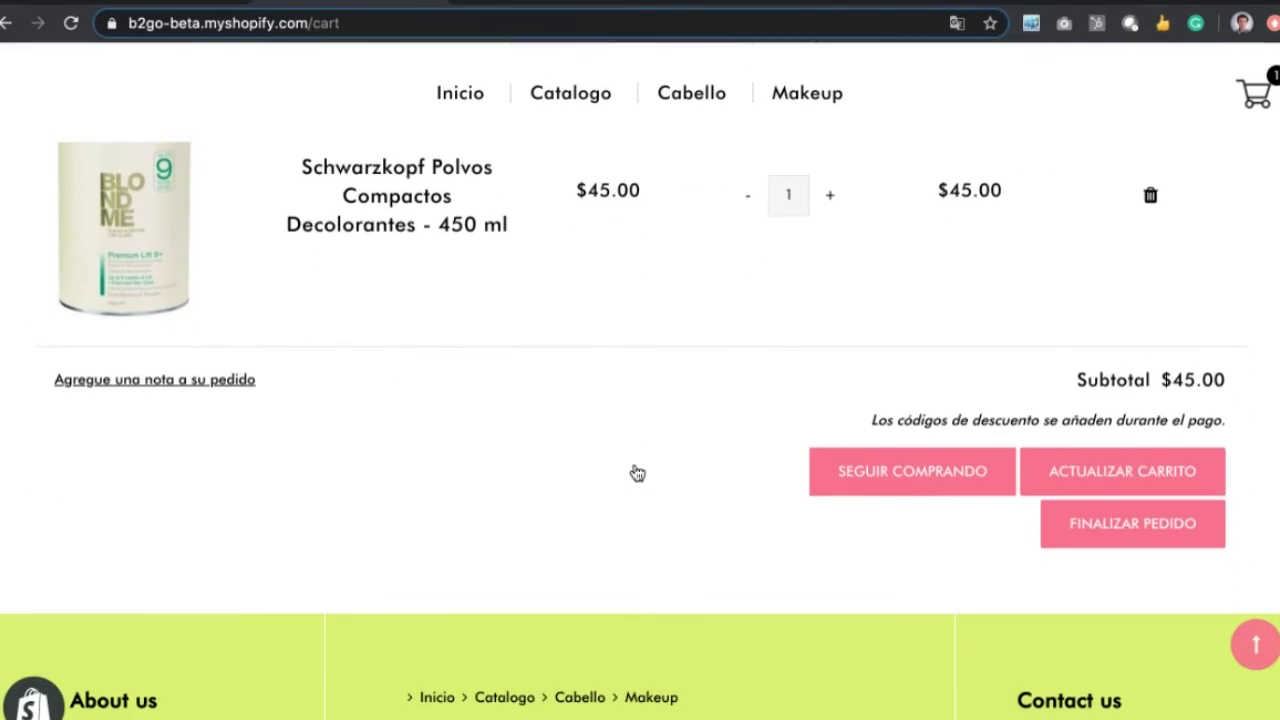
pyautogui.scroll(1, 637, 473)
pyautogui.scroll(-1, 634, 471)
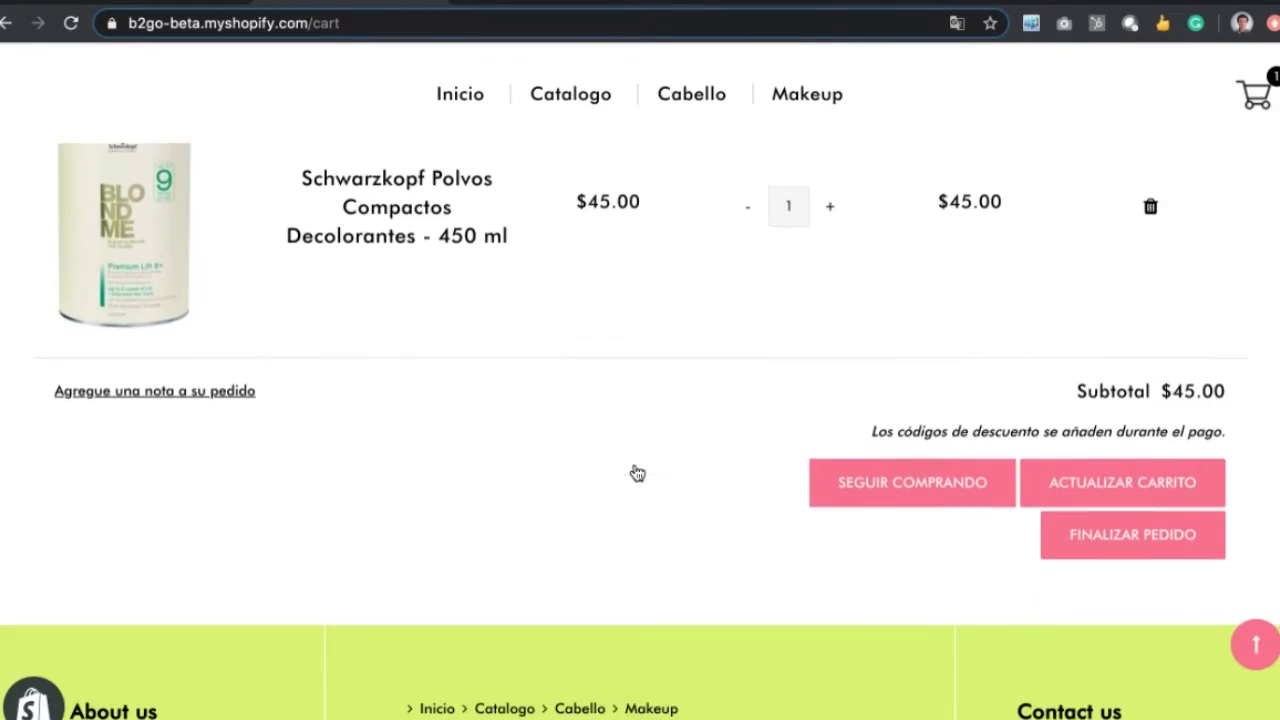
pyautogui.scroll(1, 757, 334)
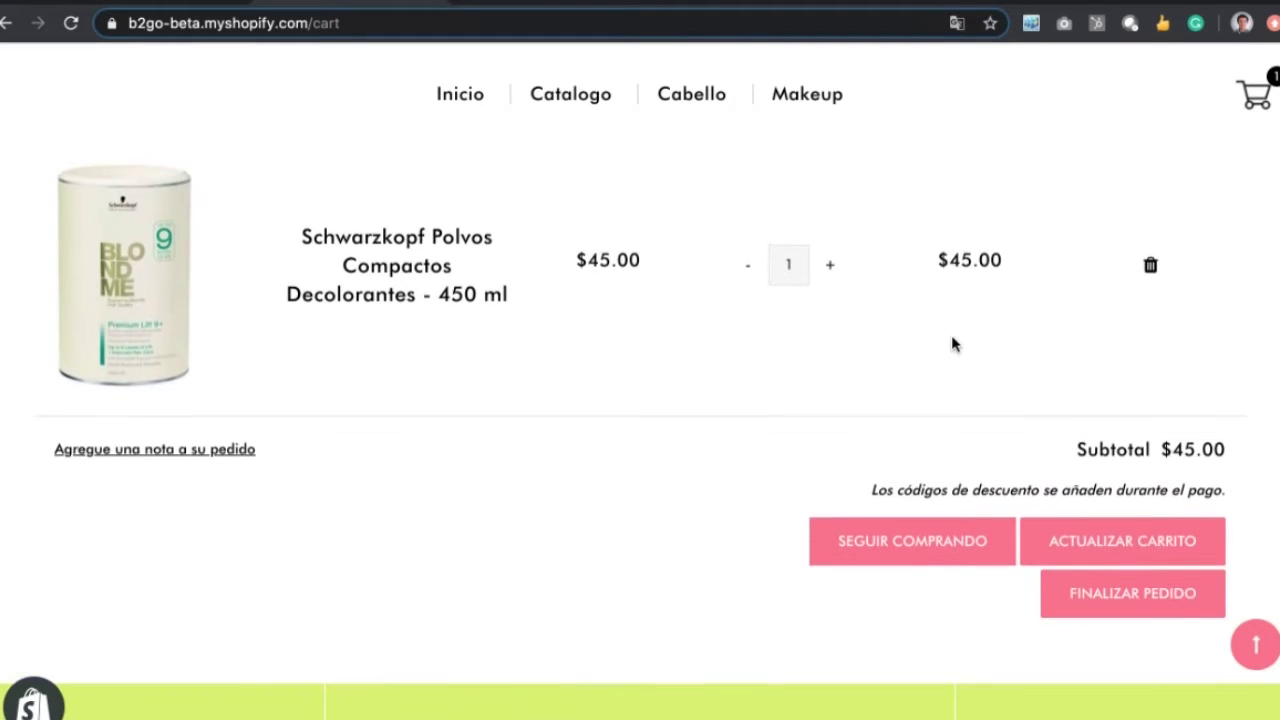
pyautogui.scroll(-1, 951, 346)
# Step: Start checkout and autofill the customer's e-mail, first name and last name
pyautogui.click(1108, 486)
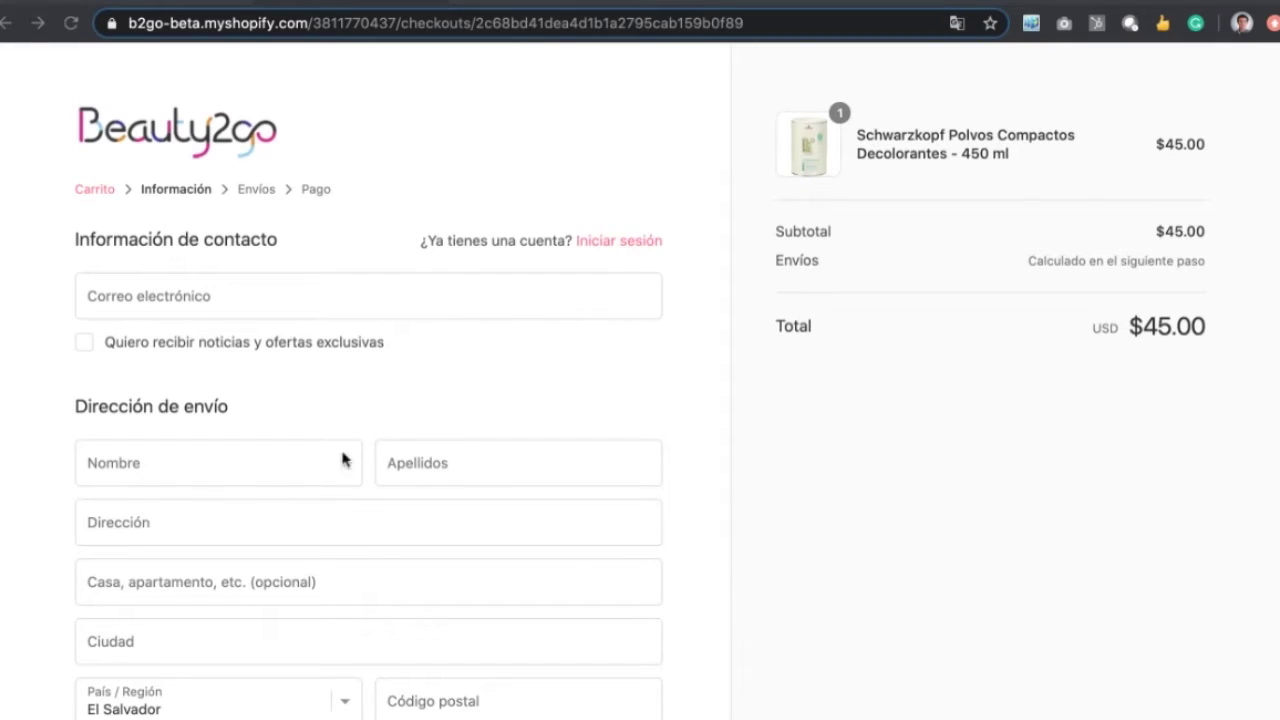
pyautogui.click(198, 300)
pyautogui.click(157, 345)
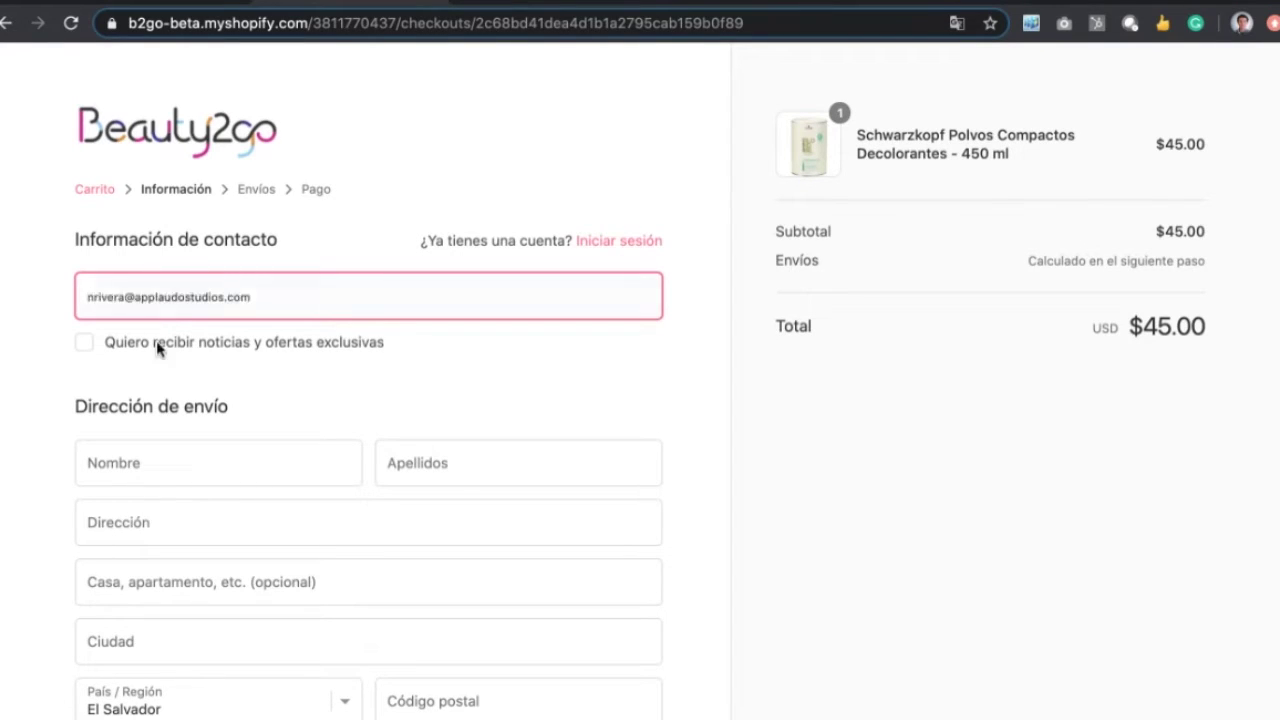
pyautogui.click(180, 452)
pyautogui.click(133, 524)
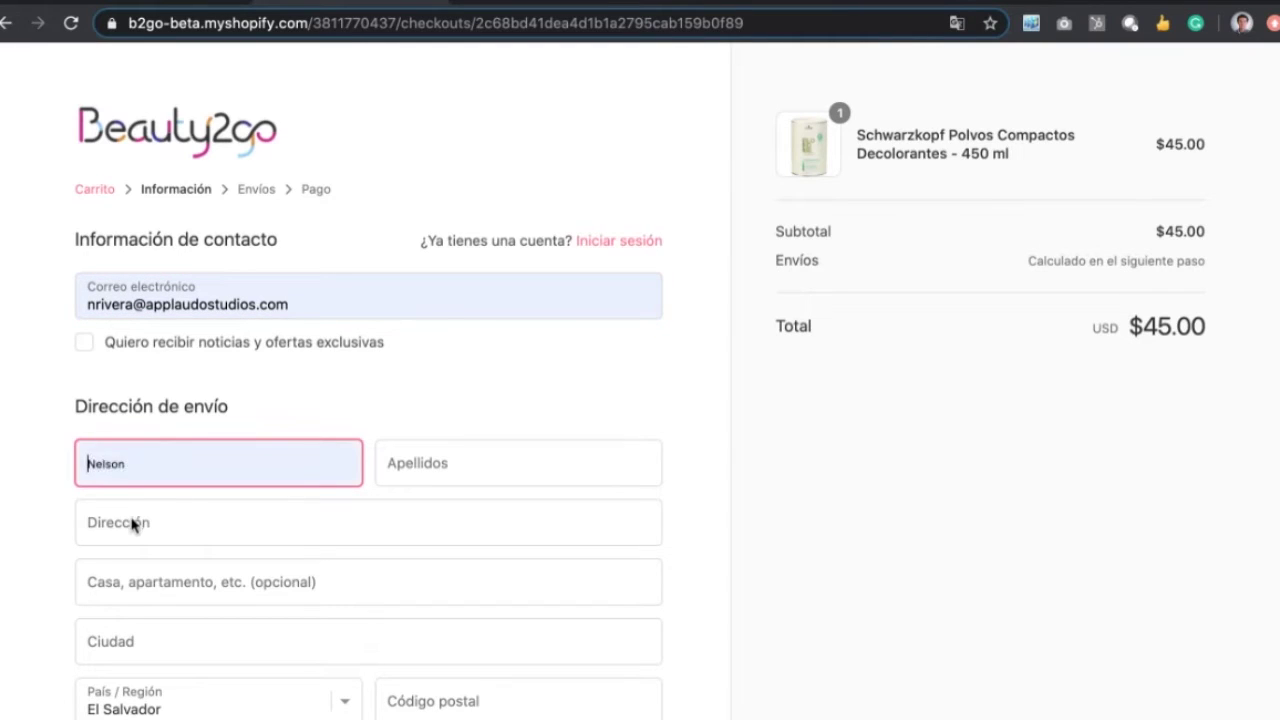
pyautogui.click(457, 451)
pyautogui.click(445, 526)
# Step: Autofill the shipping address, enter the postal code and phone number, and continue to shipping
pyautogui.click(190, 526)
pyautogui.click(191, 587)
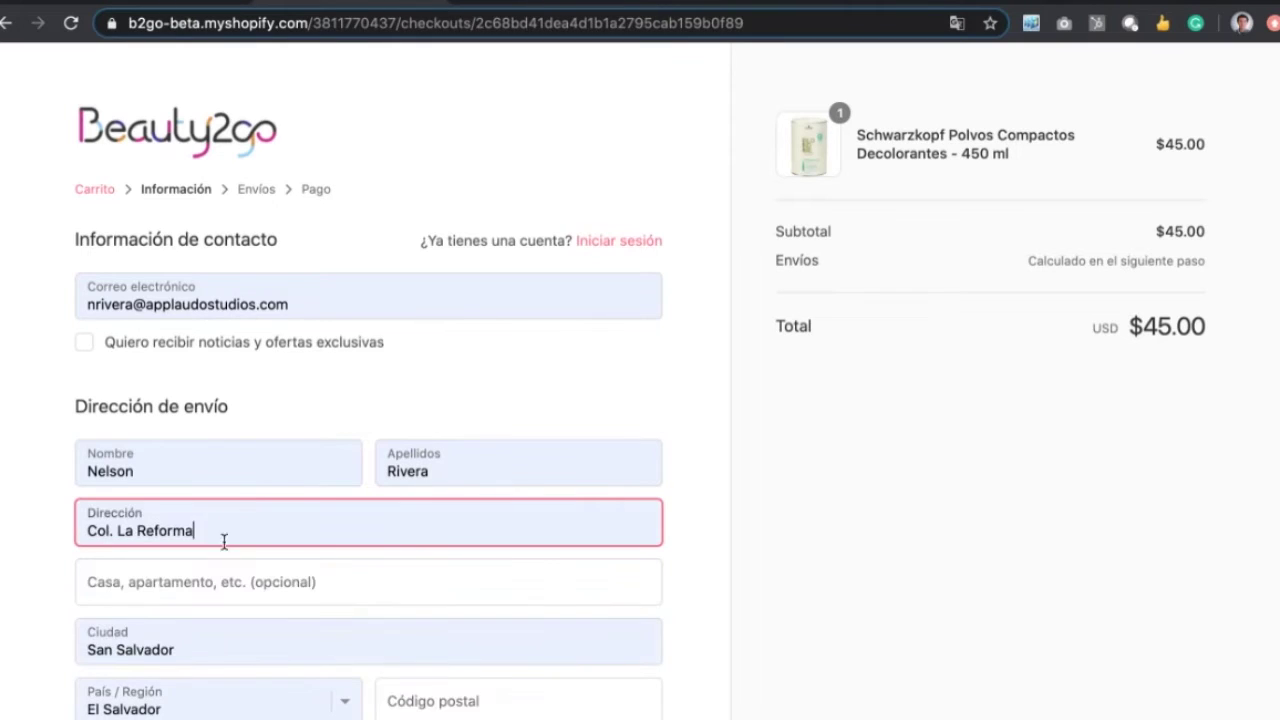
pyautogui.scroll(-3, 251, 497)
pyautogui.click(420, 451)
pyautogui.write('0000')
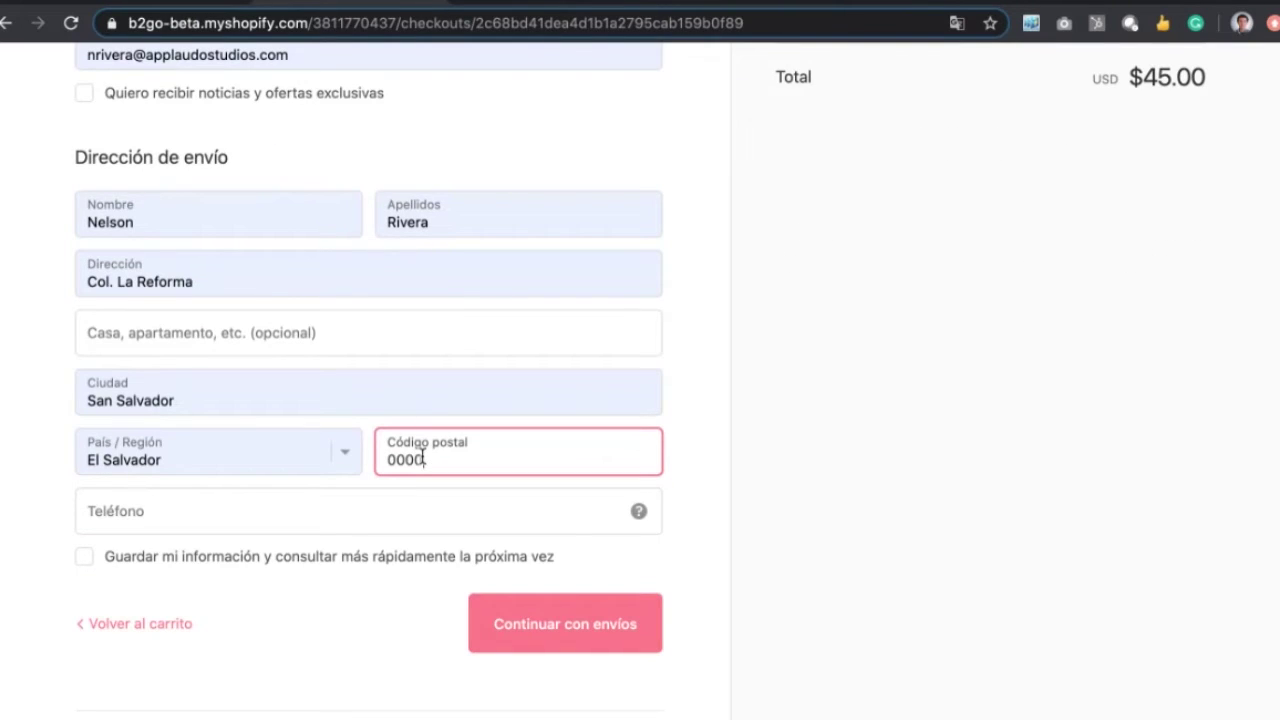
pyautogui.write('0')
pyautogui.click(271, 507)
pyautogui.write('222222222')
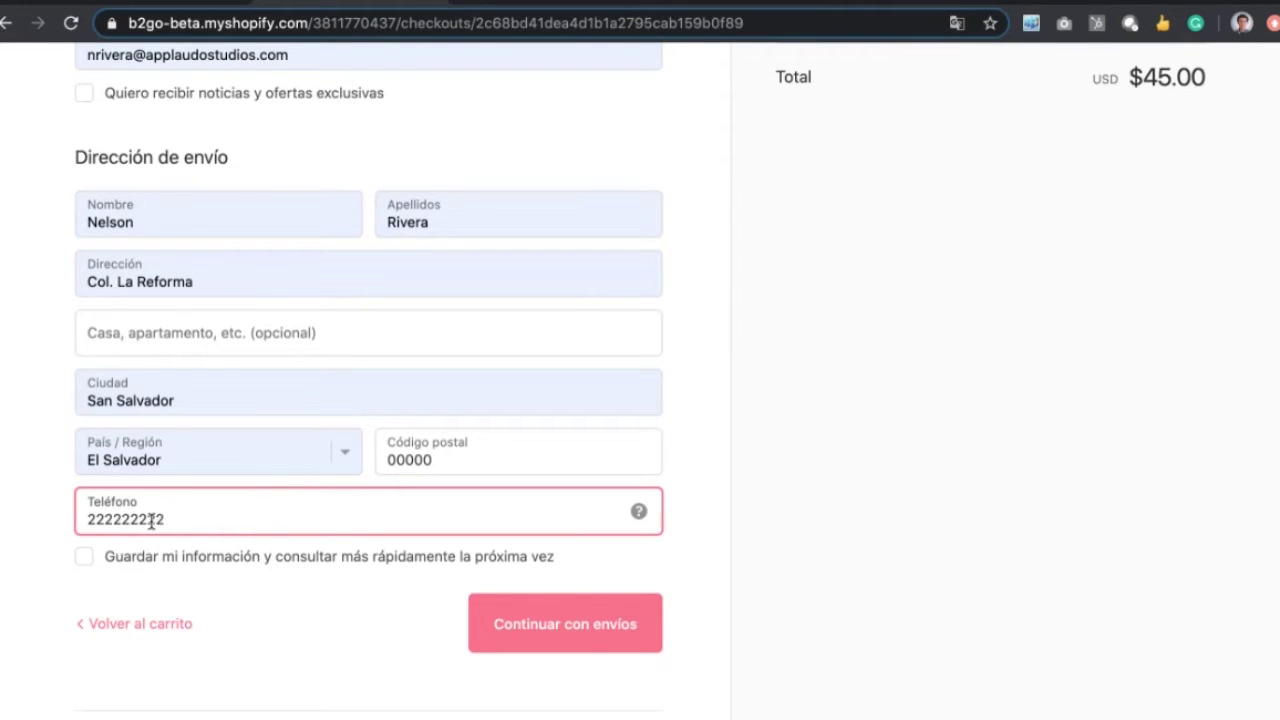
pyautogui.press('BackSpace')
pyautogui.click(25, 512)
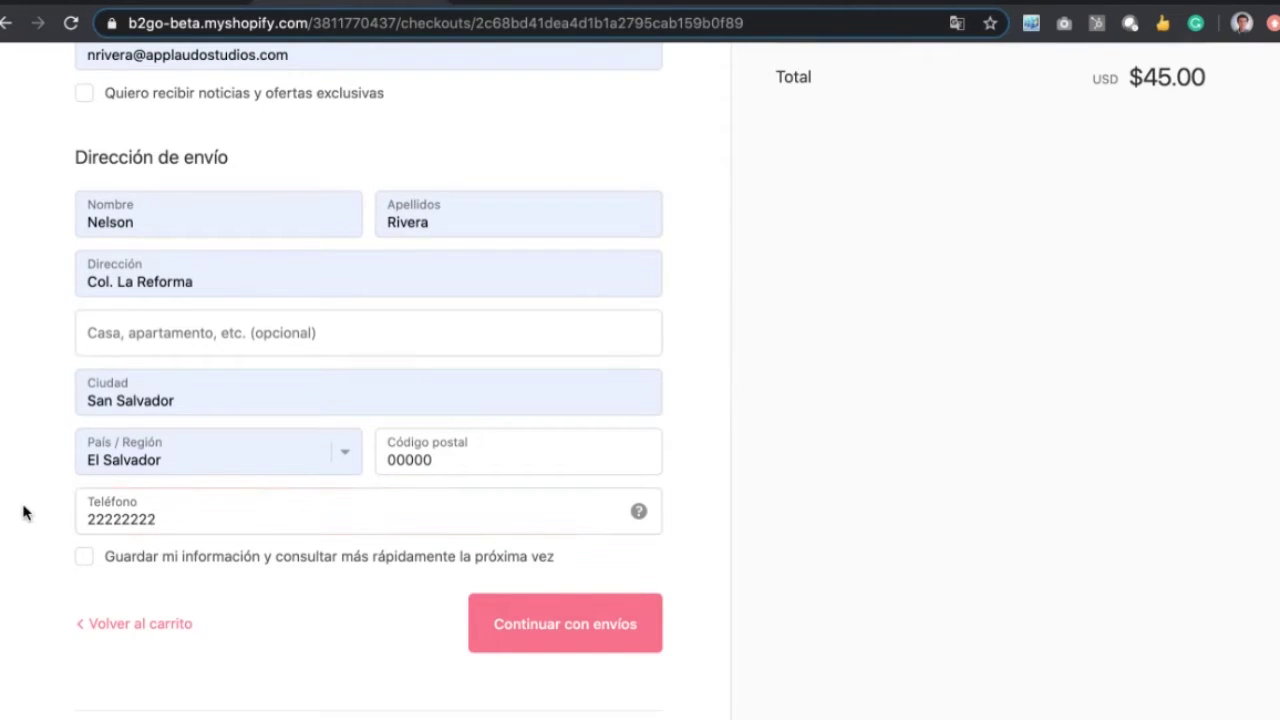
pyautogui.click(567, 640)
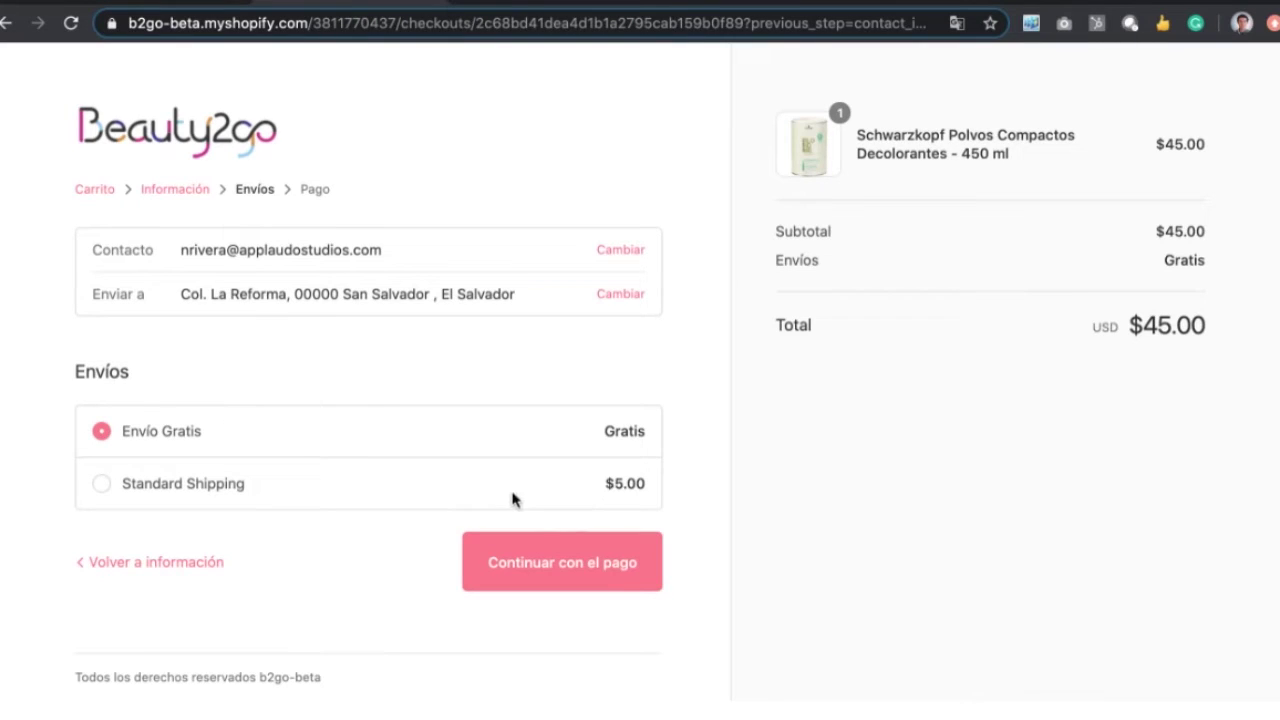
# Step: Keep Envío Gratis as the shipping method and continue to the payment step
pyautogui.click(558, 572)
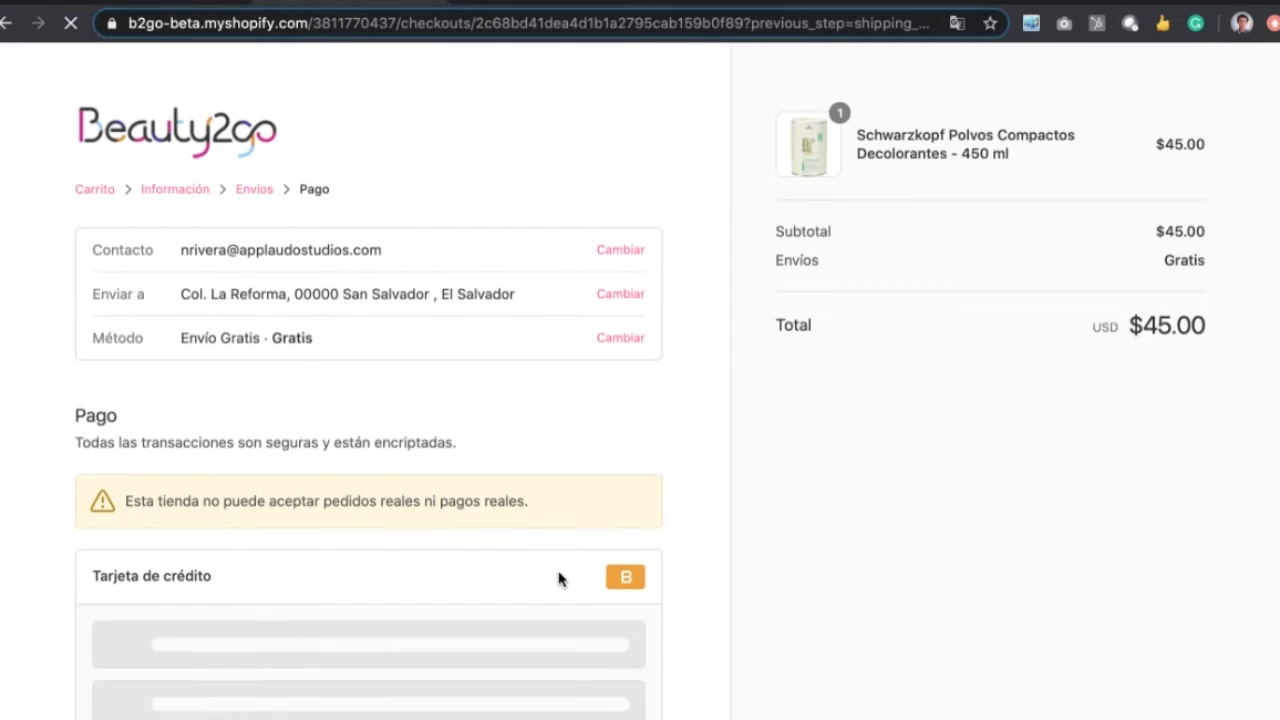
pyautogui.scroll(-2, 558, 578)
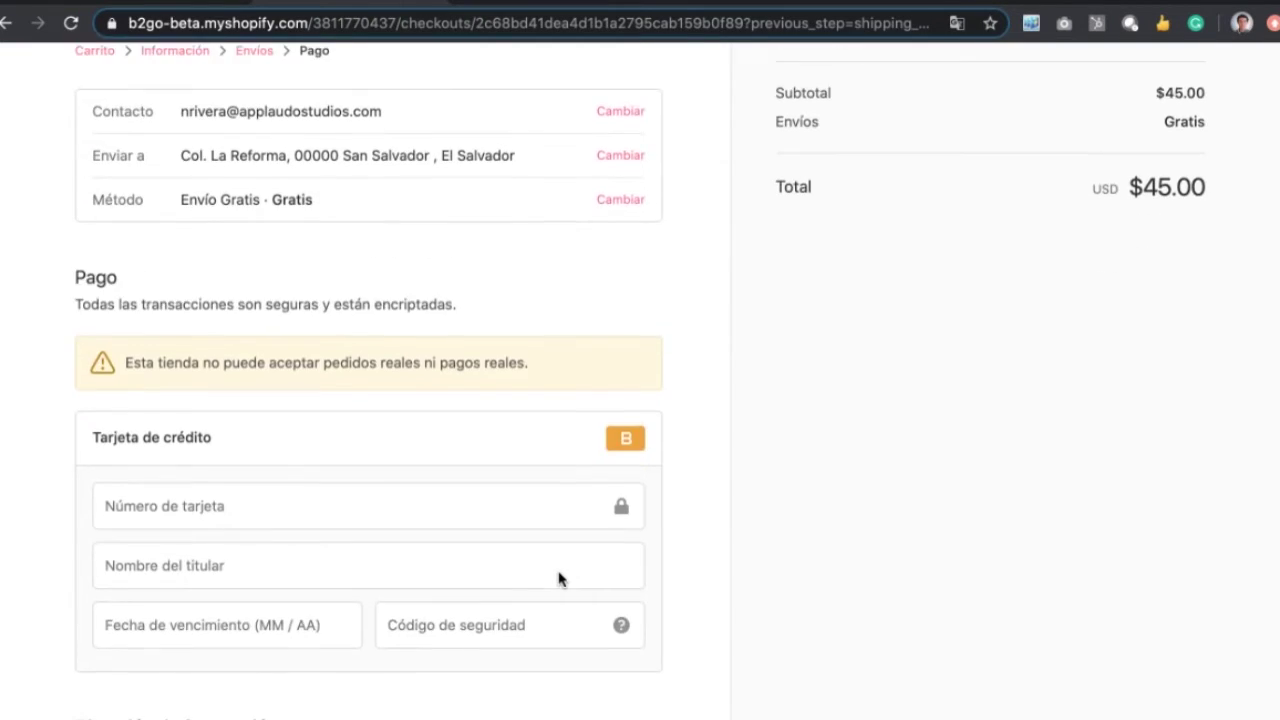
# Step: Enter a test card number and the cardholder's name in the credit-card form
pyautogui.scroll(2, 558, 578)
pyautogui.scroll(-3, 558, 578)
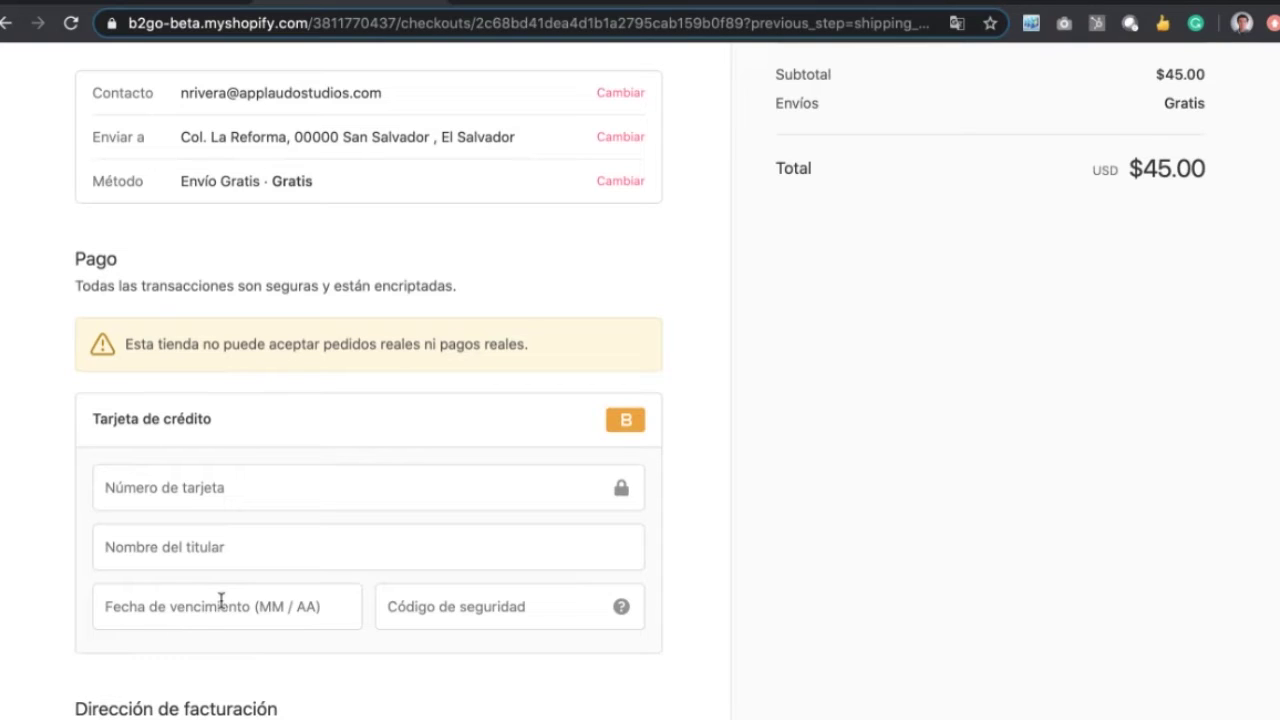
pyautogui.click(132, 487)
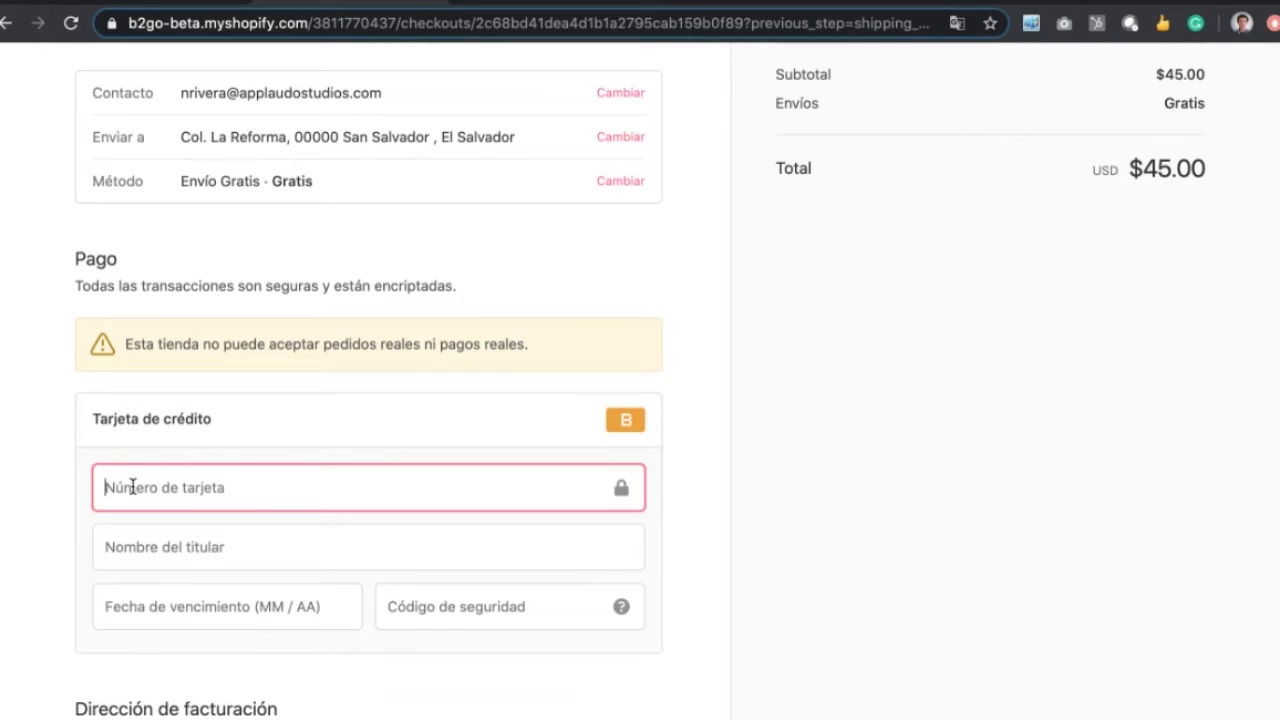
pyautogui.write('1')
pyautogui.click(153, 542)
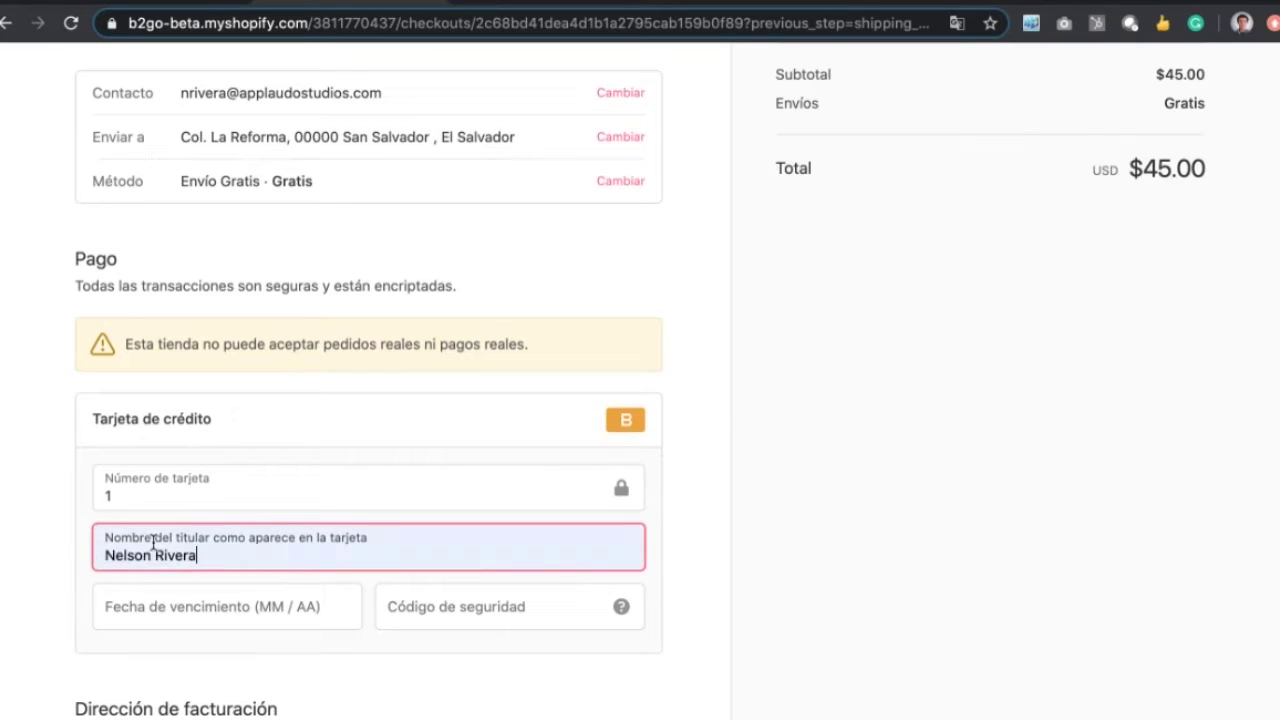
# Step: Set the card expiry to 12 / 23 and enter a security code
pyautogui.click(138, 607)
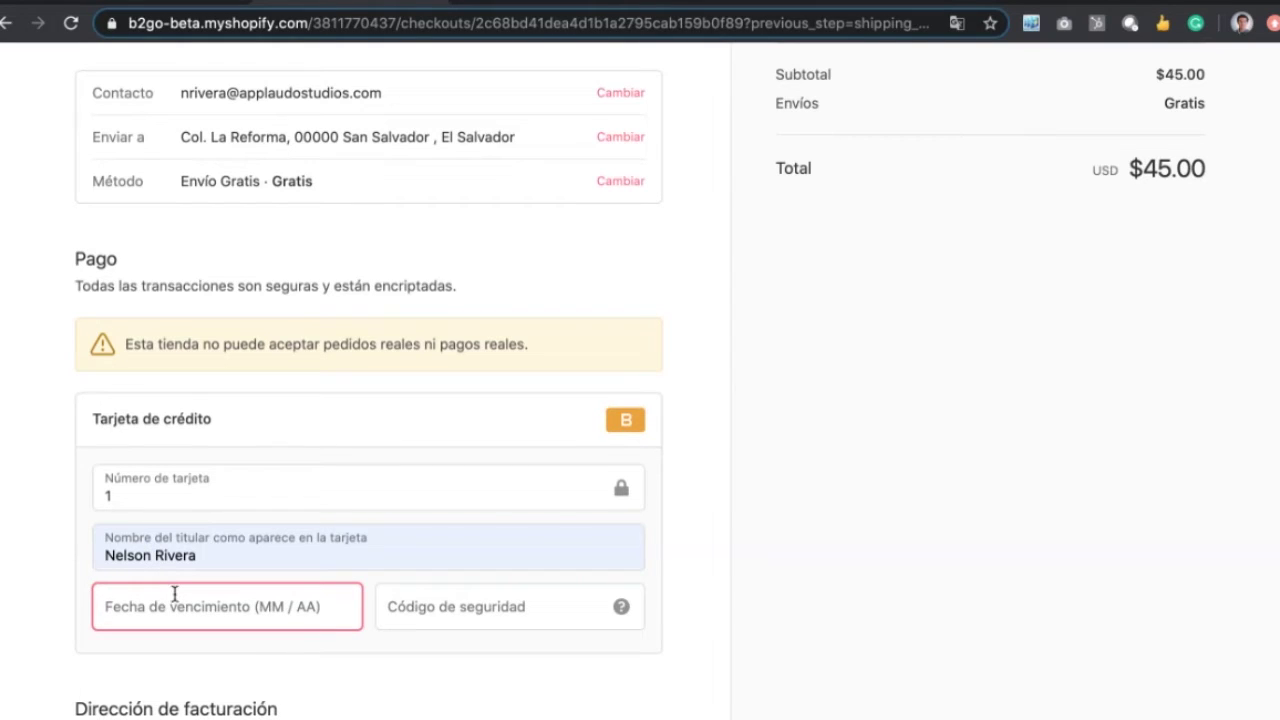
pyautogui.write('02 / 3')
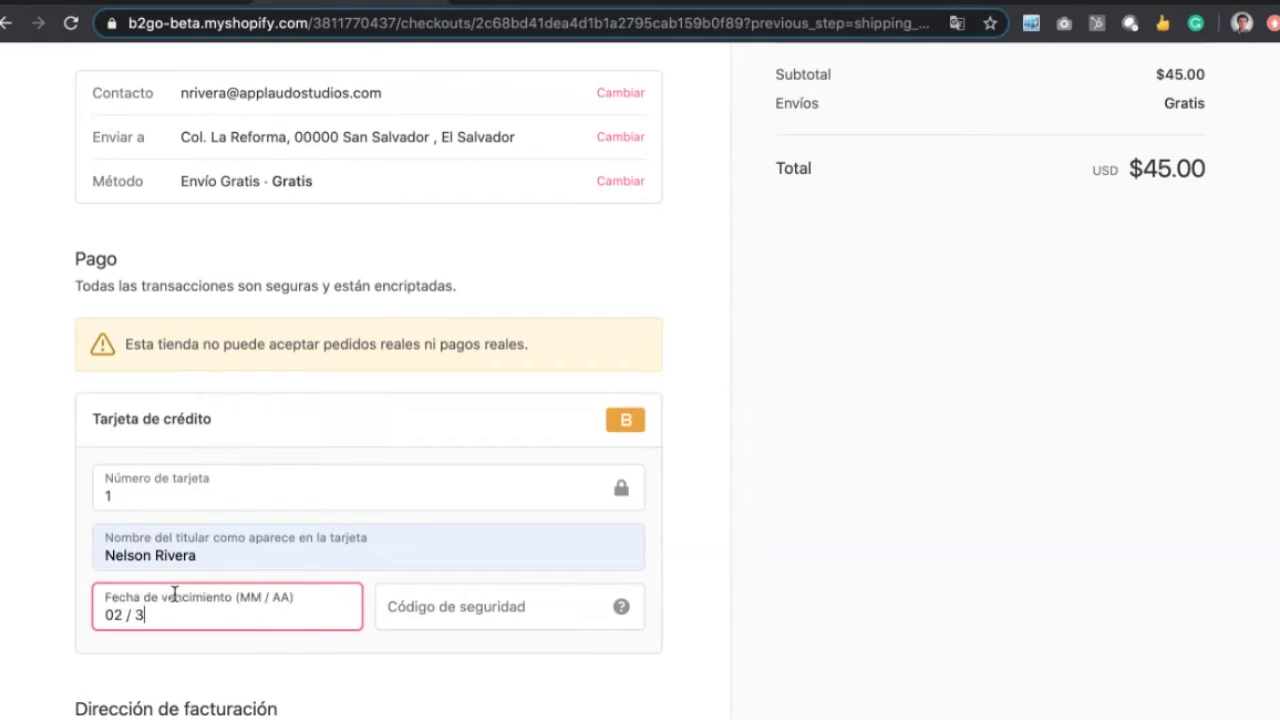
pyautogui.press('BackSpace')
pyautogui.press('BackSpace')
pyautogui.write('12 / 23')
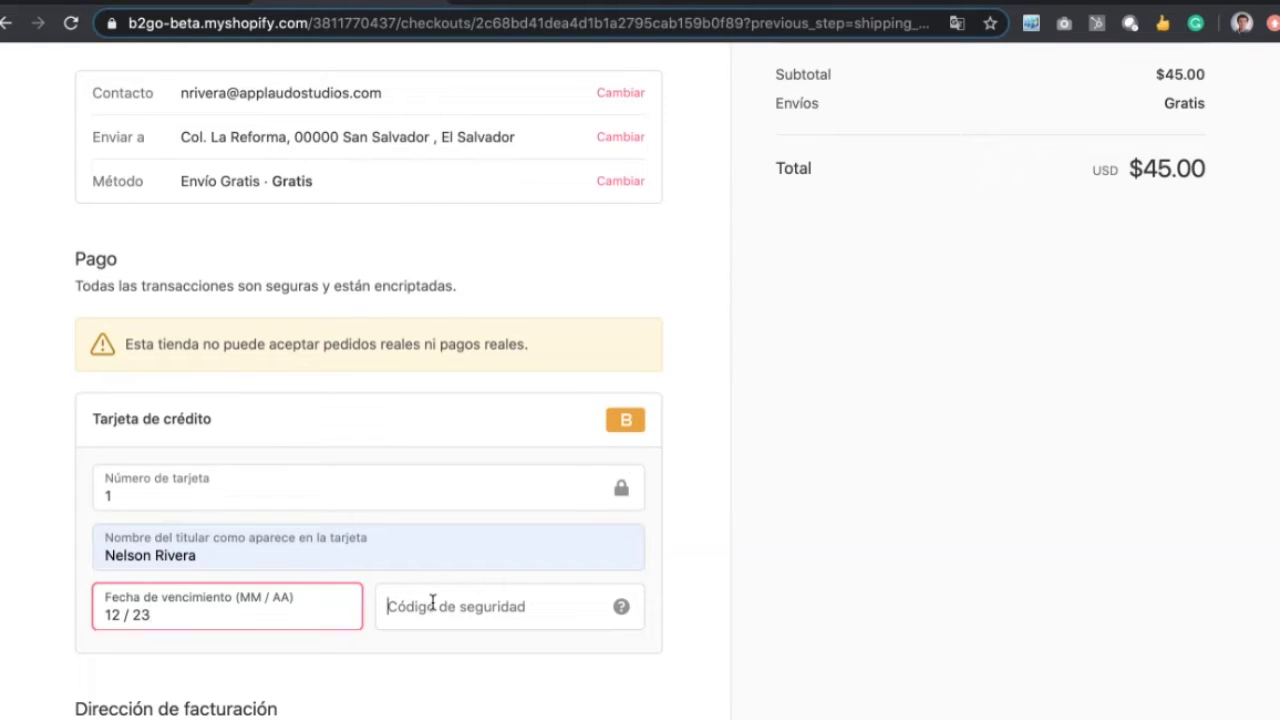
pyautogui.click(430, 604)
pyautogui.write('123')
pyautogui.click(743, 580)
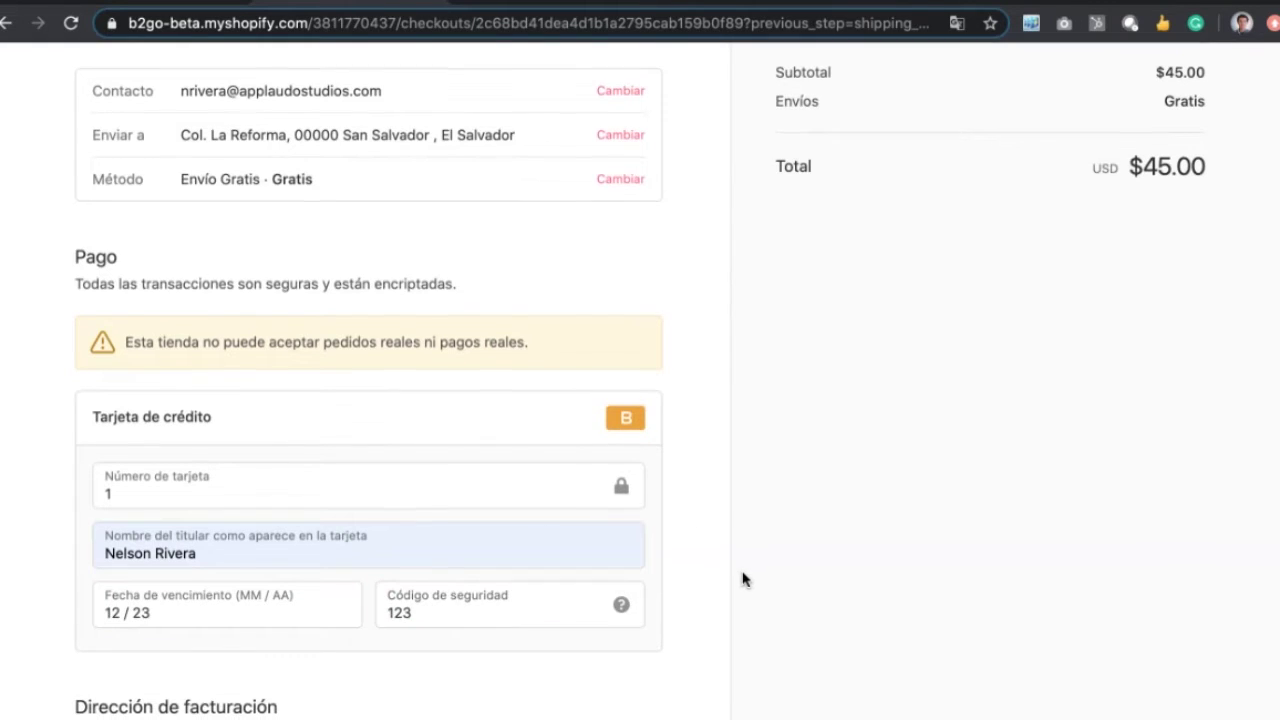
pyautogui.scroll(-3, 743, 580)
# Step: Place the test order with Pagar ahora and review the $45.00 thank-you page
pyautogui.click(608, 616)
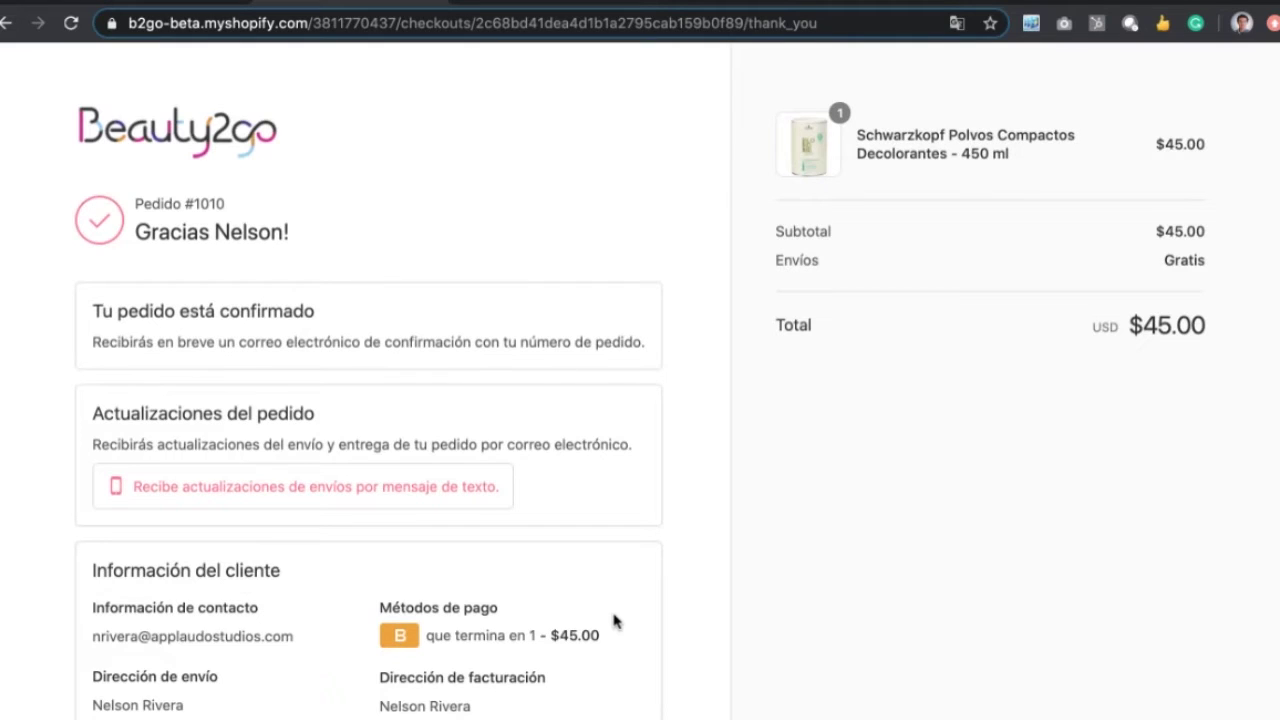
pyautogui.scroll(-5, 614, 620)
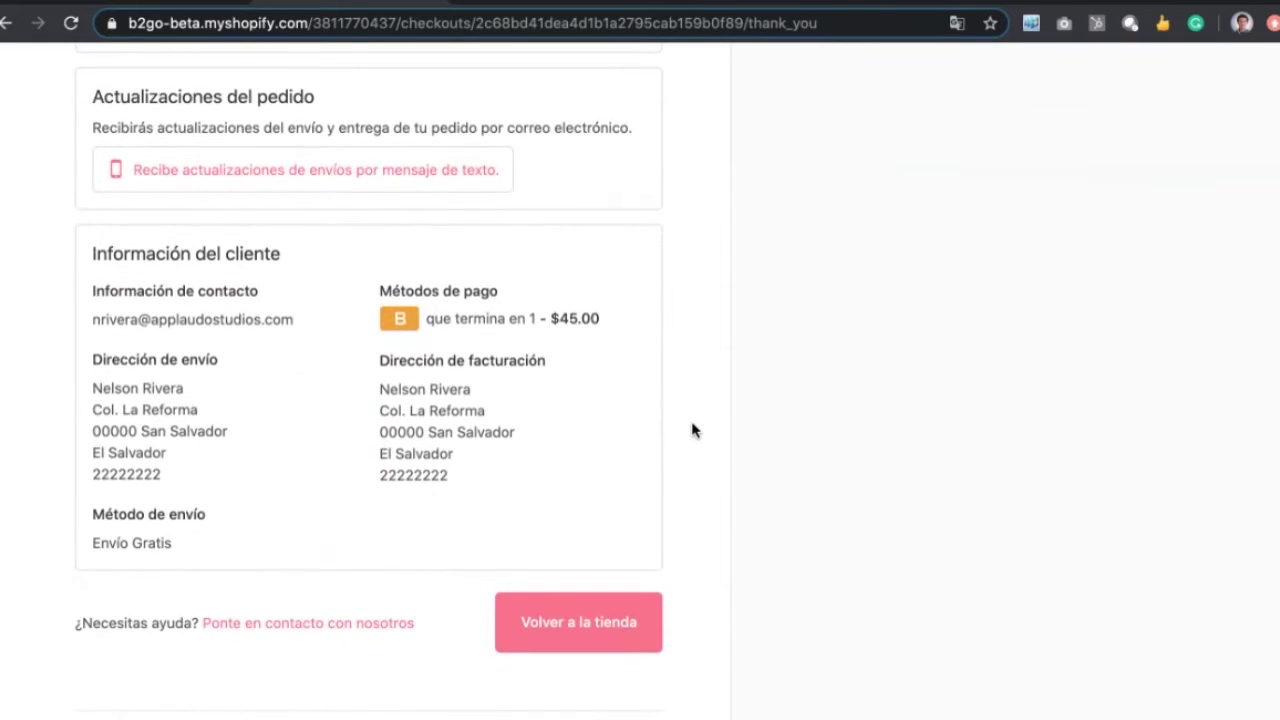
pyautogui.scroll(4, 691, 430)
pyautogui.scroll(-4, 691, 430)
pyautogui.scroll(1, 480, 452)
pyautogui.scroll(3, 480, 452)
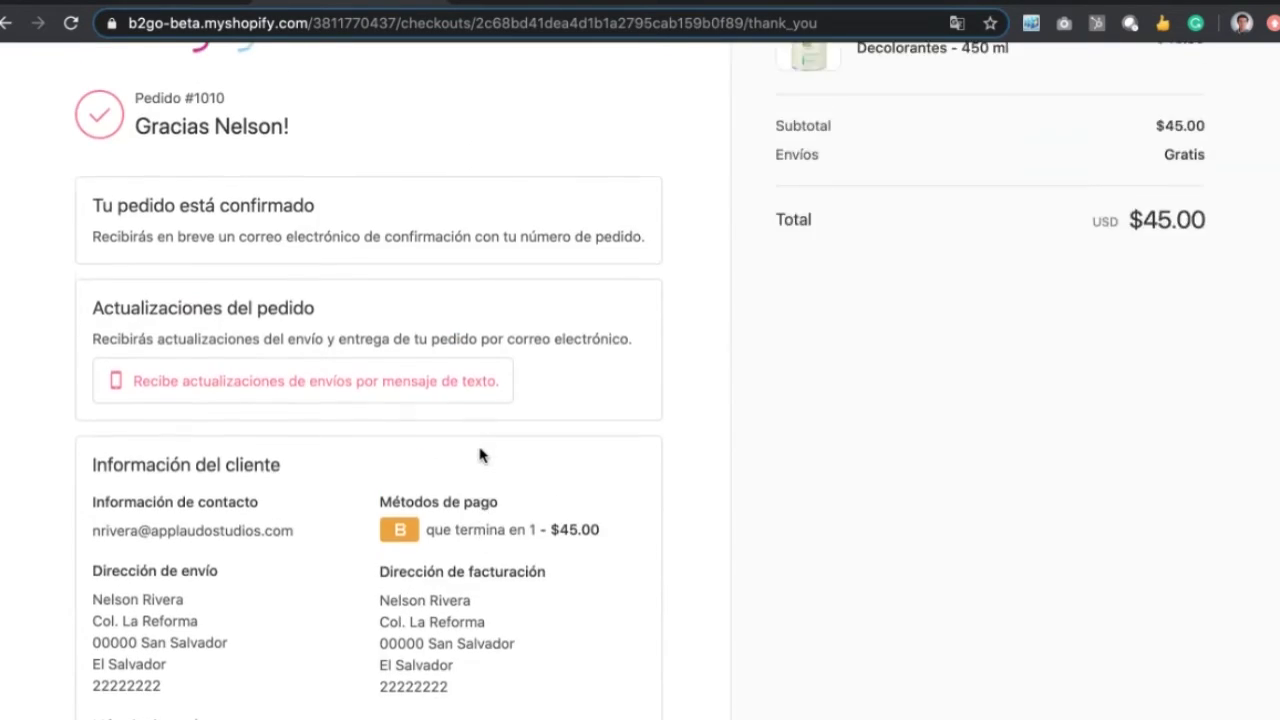
pyautogui.click(134, 2)
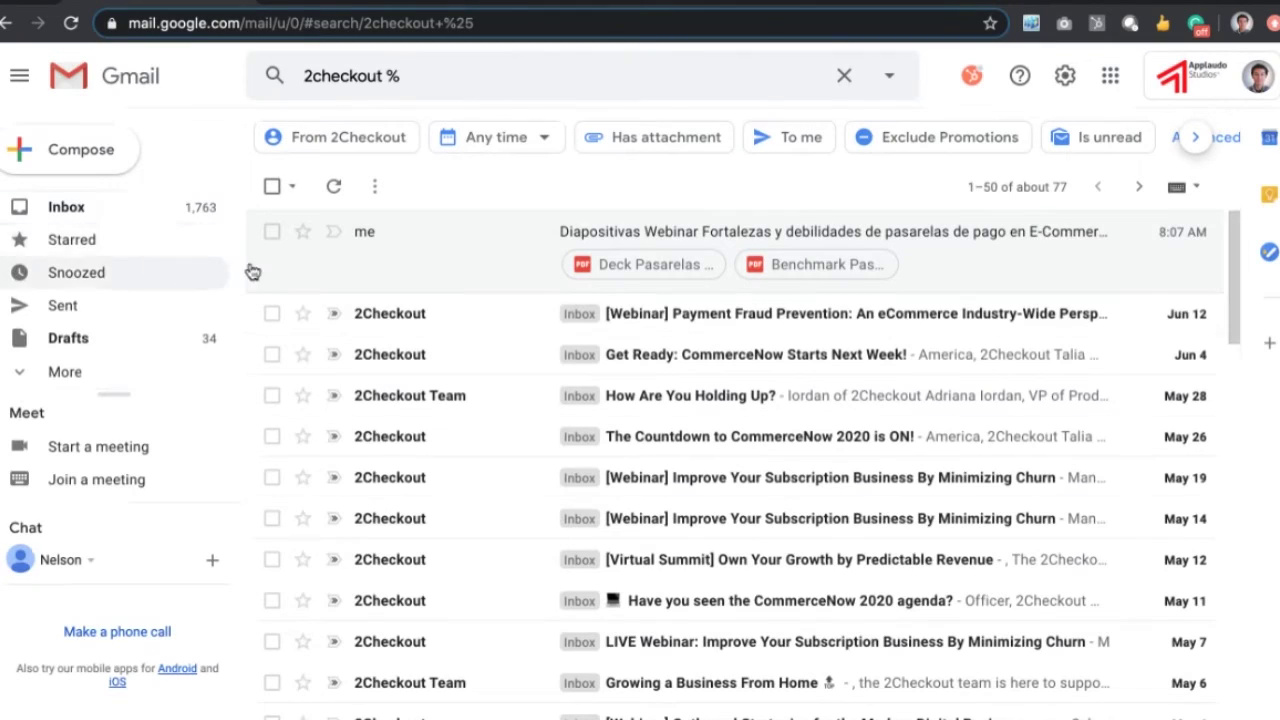
pyautogui.click(129, 208)
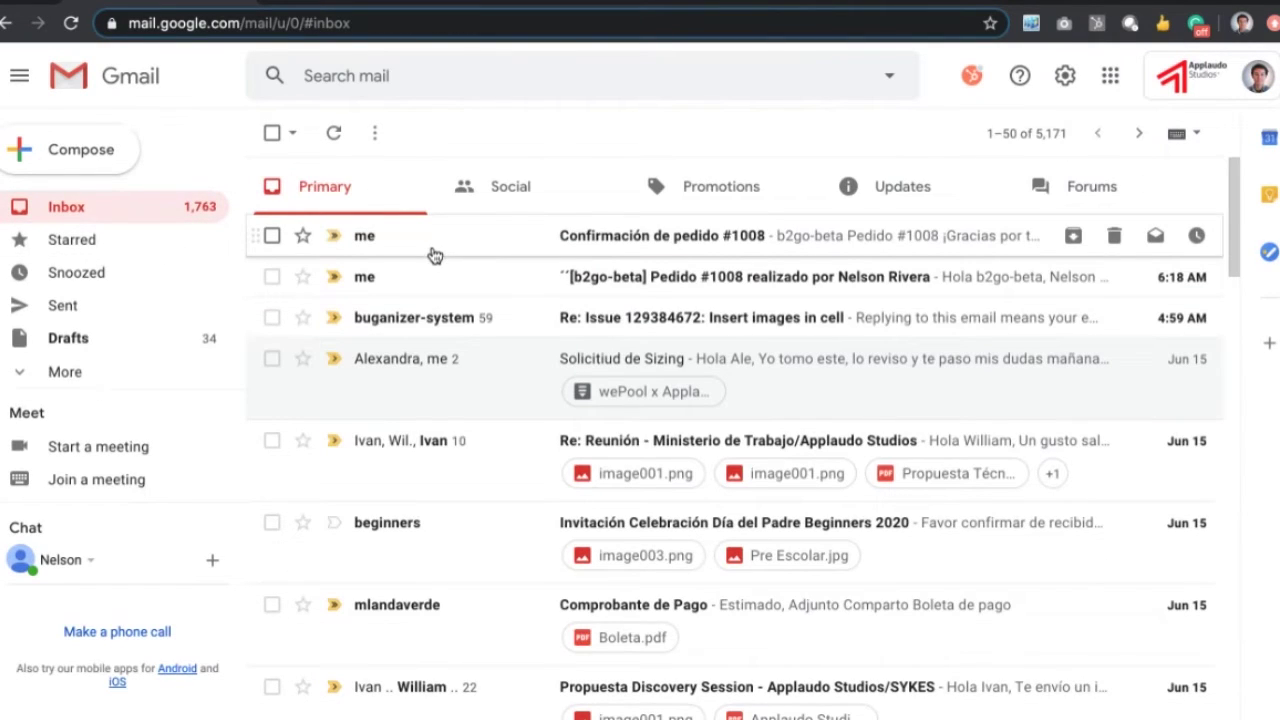
pyautogui.click(434, 255)
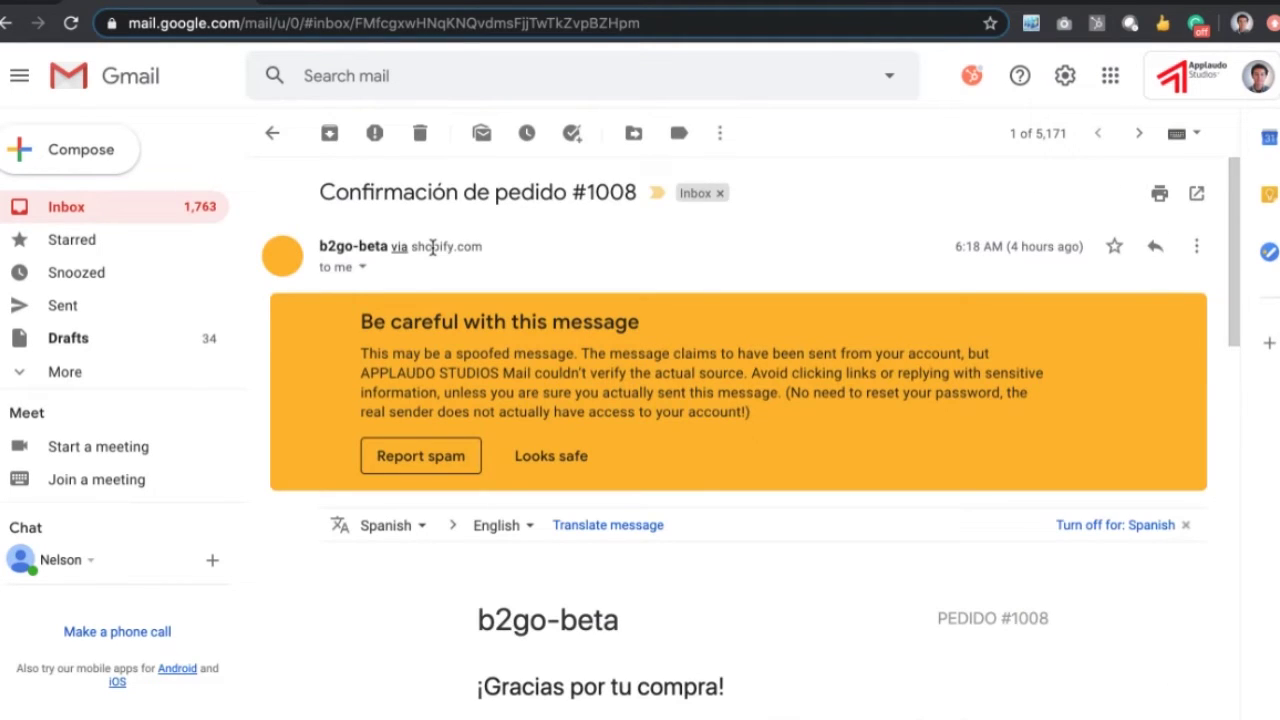
pyautogui.scroll(-4, 512, 475)
pyautogui.scroll(-1, 510, 476)
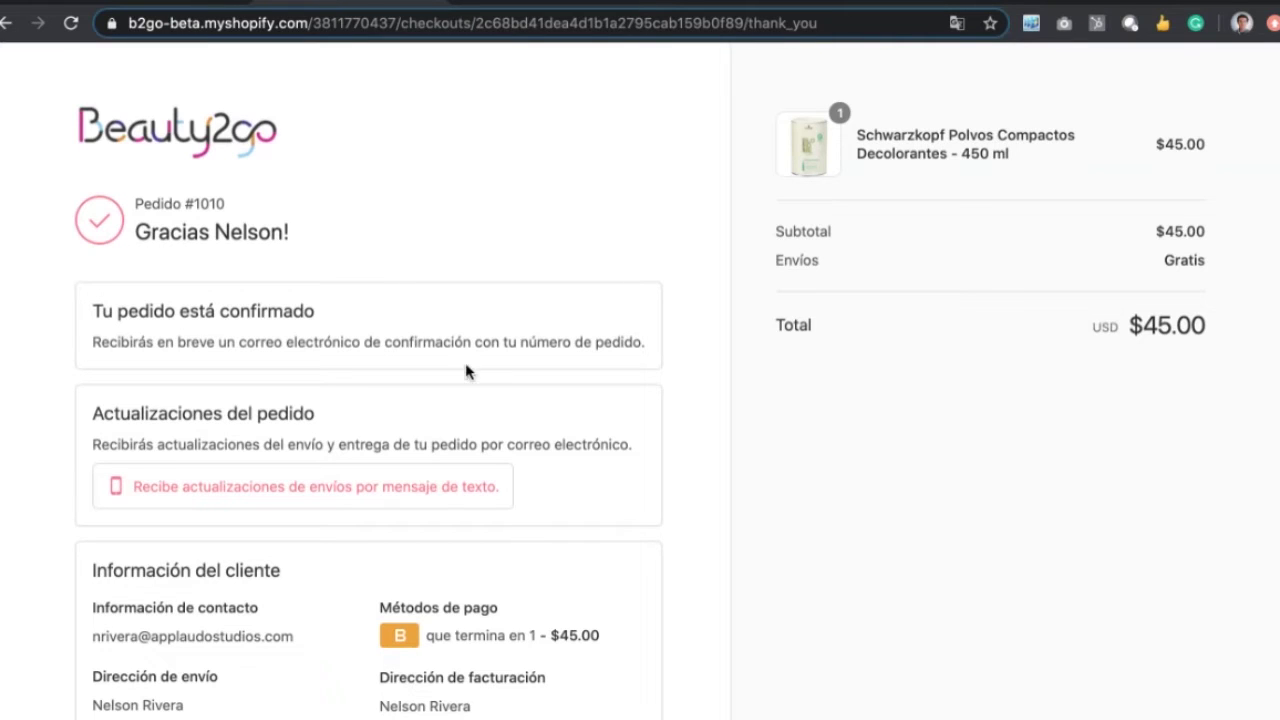
pyautogui.scroll(-3, 469, 369)
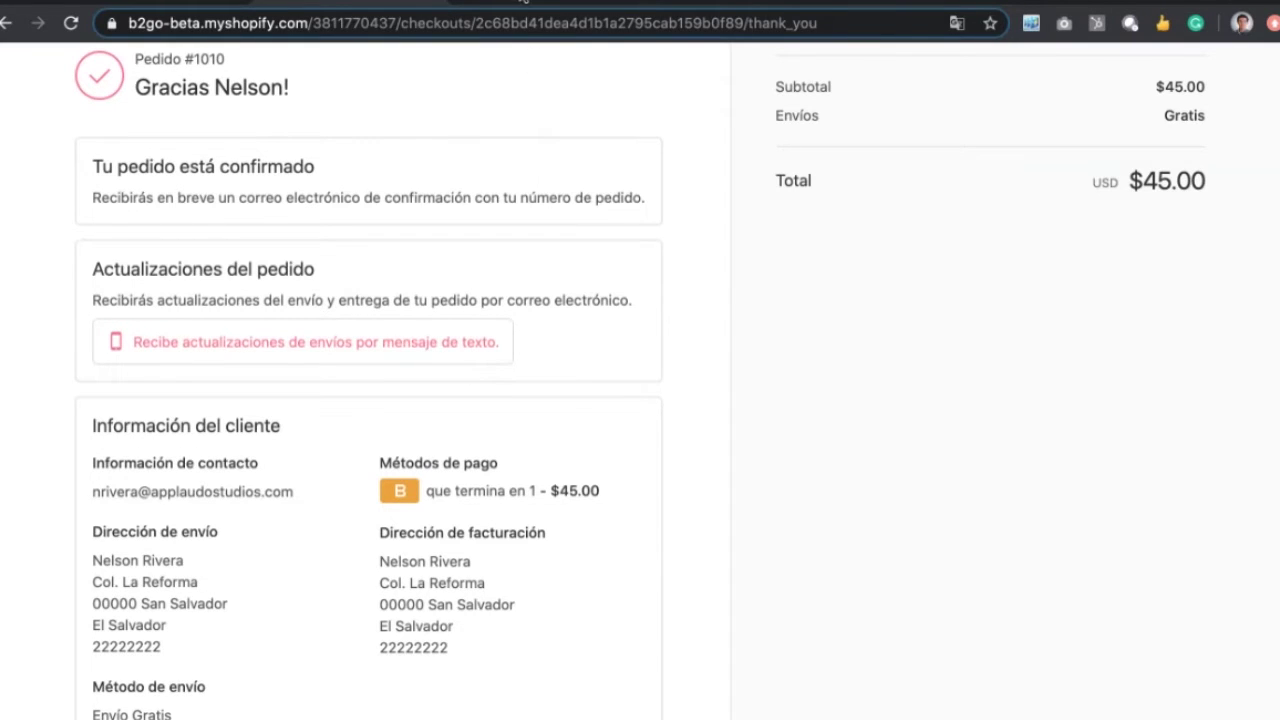
# Step: Go back from the providers list to the main Payment providers settings
pyautogui.click(522, 2)
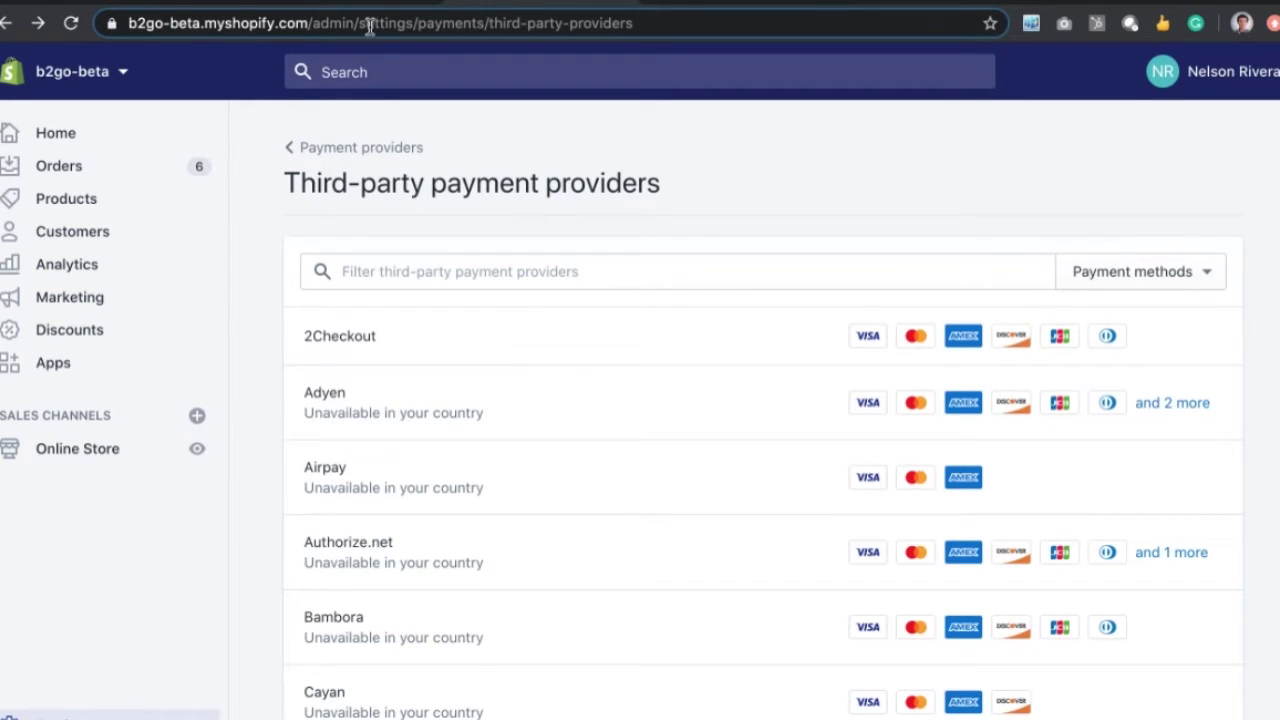
pyautogui.scroll(-1, 270, 457)
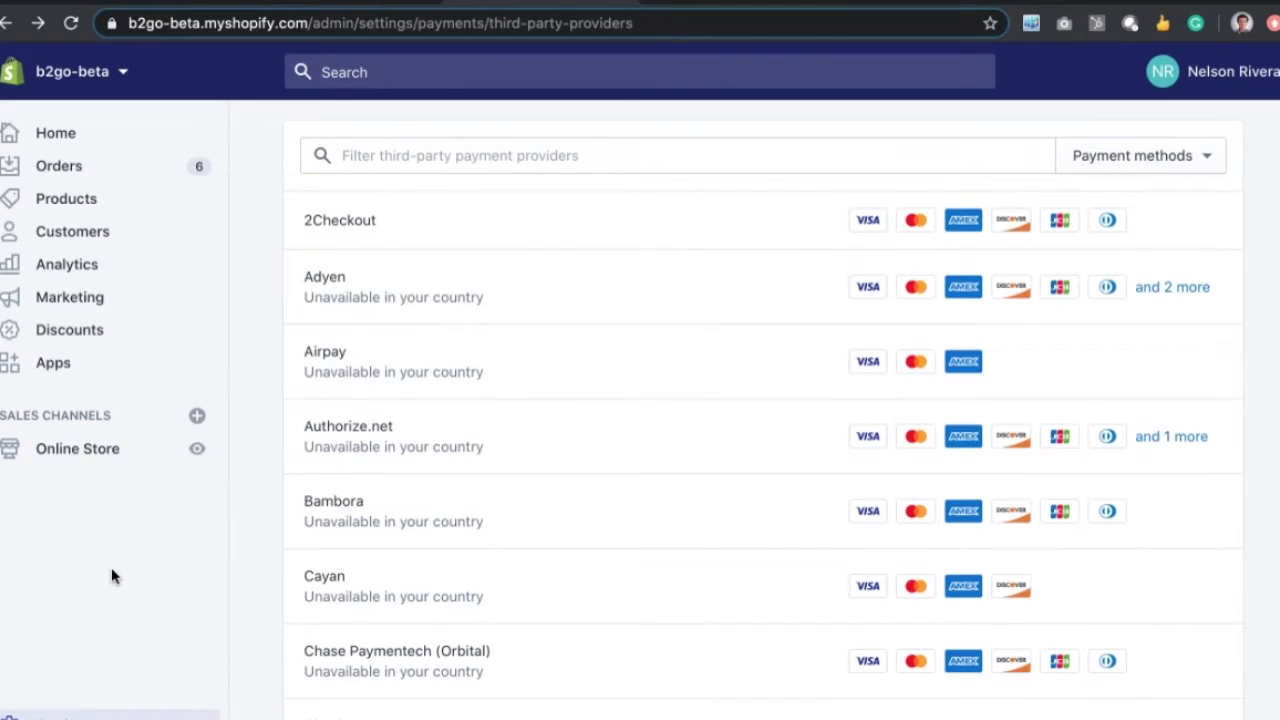
pyautogui.scroll(-1, 111, 567)
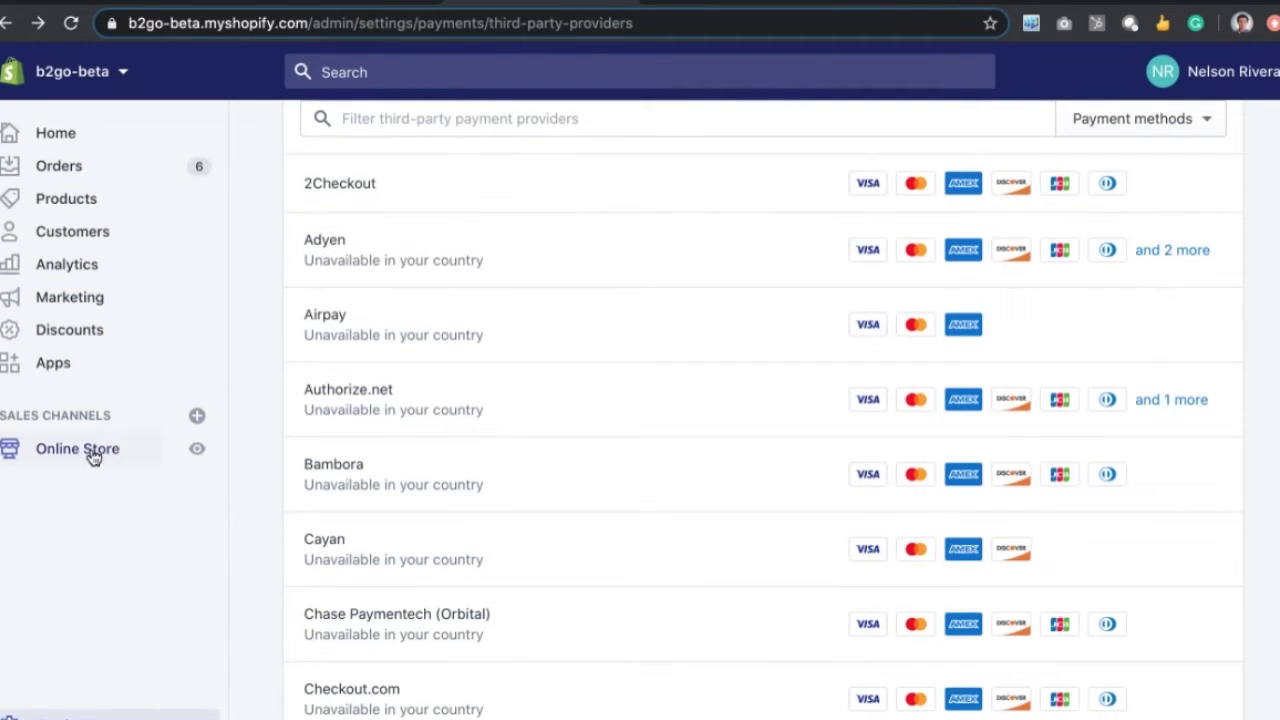
pyautogui.scroll(2, 491, 274)
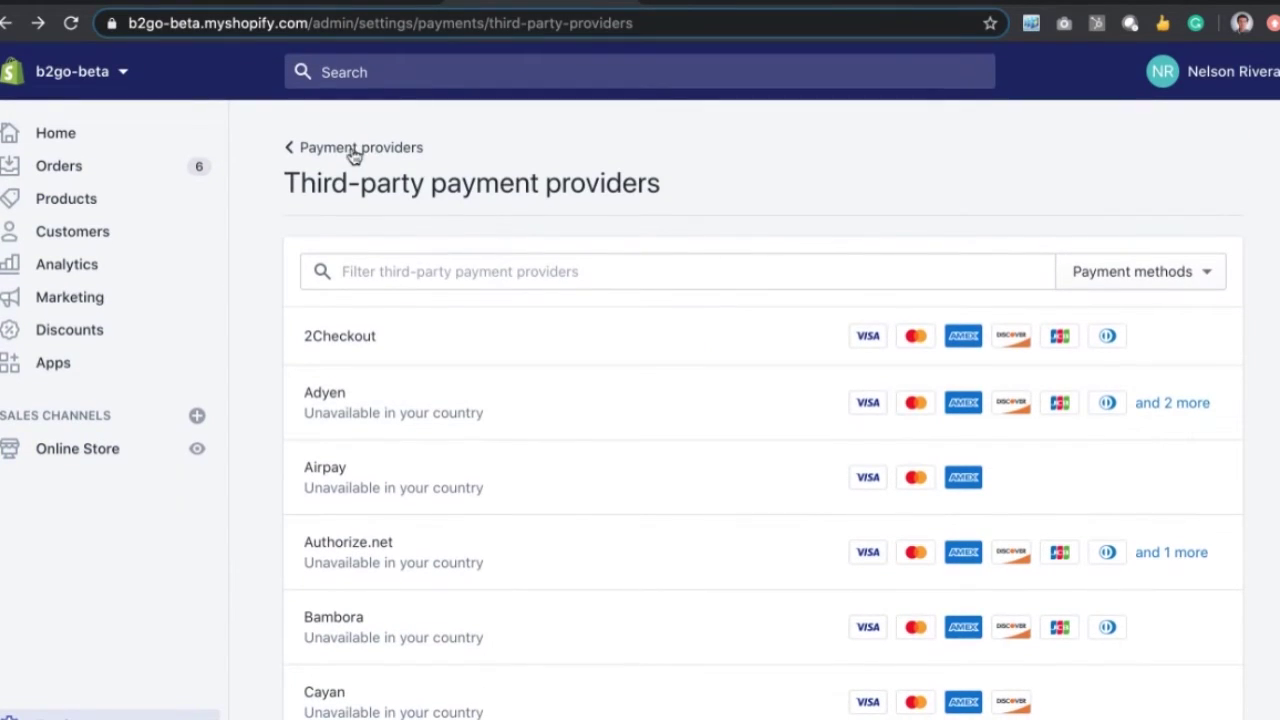
pyautogui.click(350, 150)
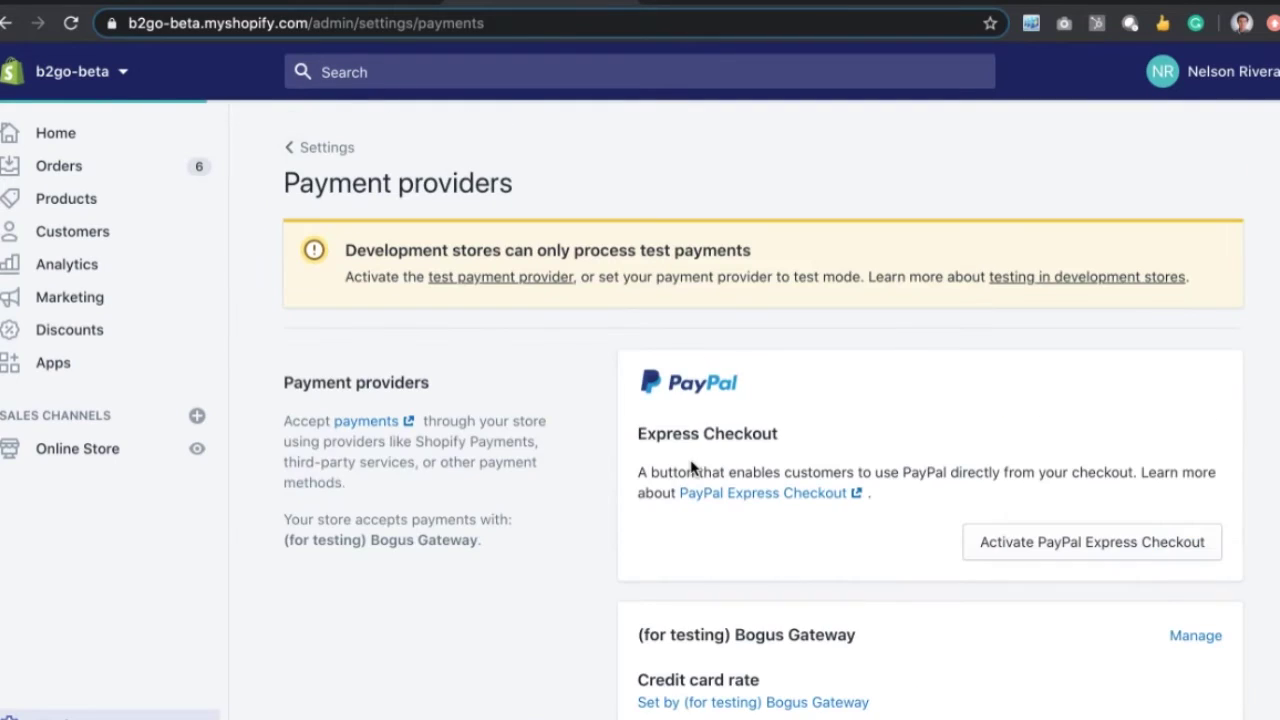
# Step: Choose another provider on the Bogus Gateway card to list third-party gateways
pyautogui.scroll(-2, 692, 466)
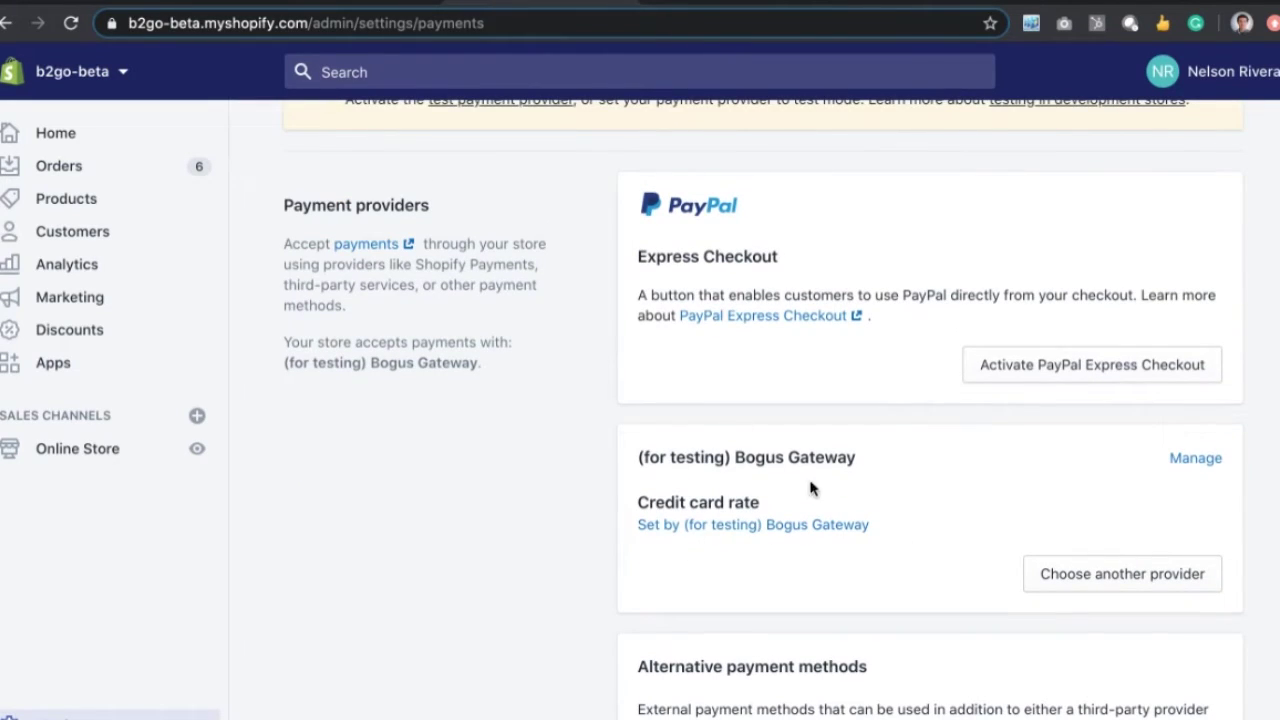
pyautogui.scroll(-1, 806, 503)
pyautogui.scroll(-2, 806, 505)
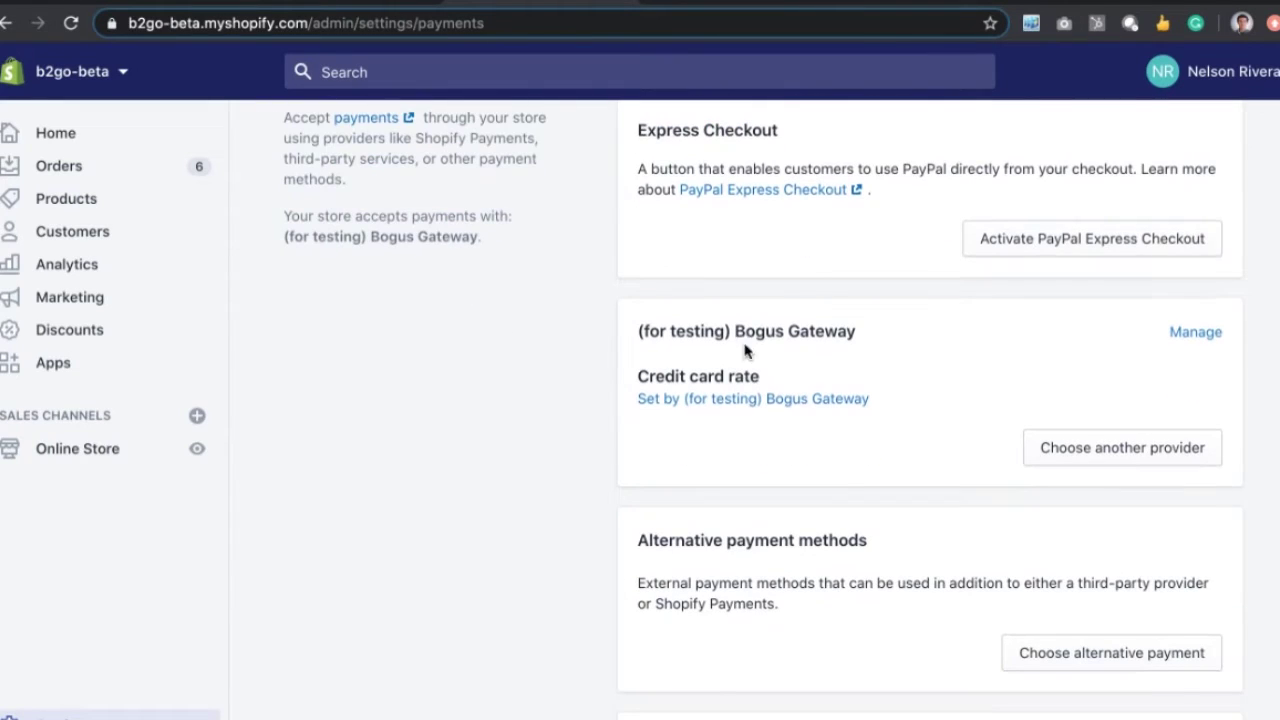
pyautogui.moveTo(735, 332); pyautogui.dragTo(858, 340)
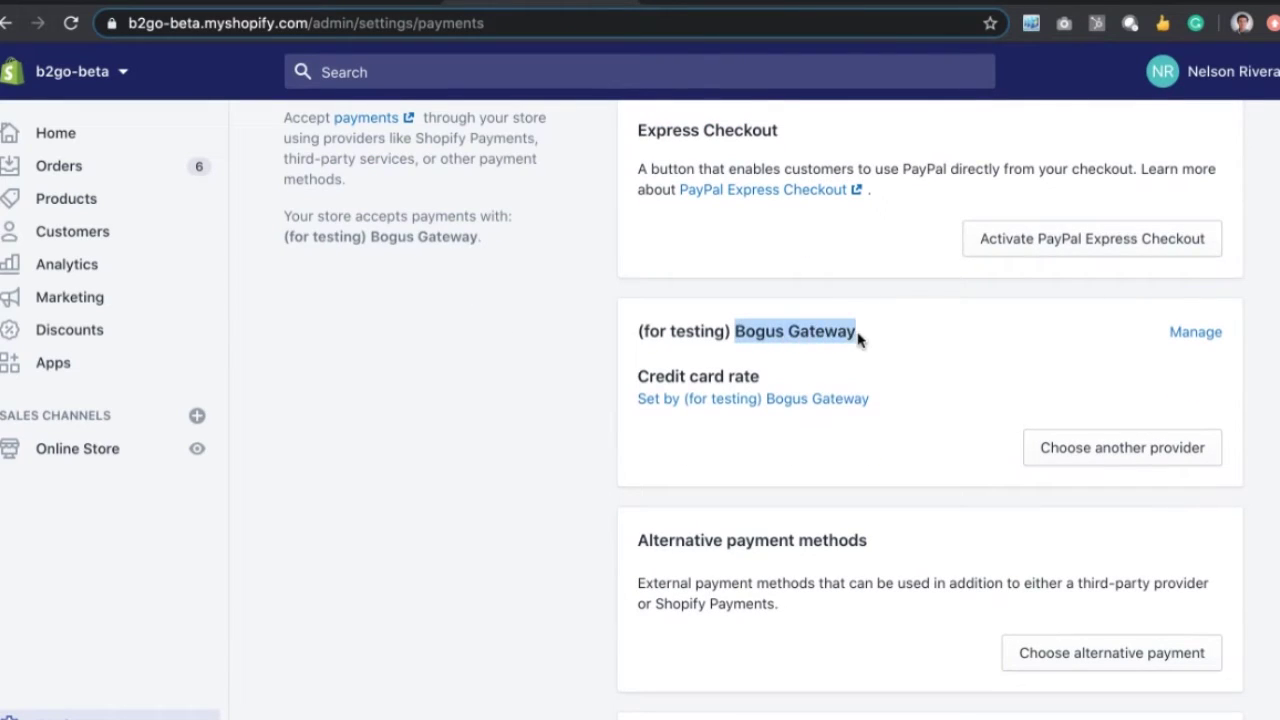
pyautogui.click(1091, 450)
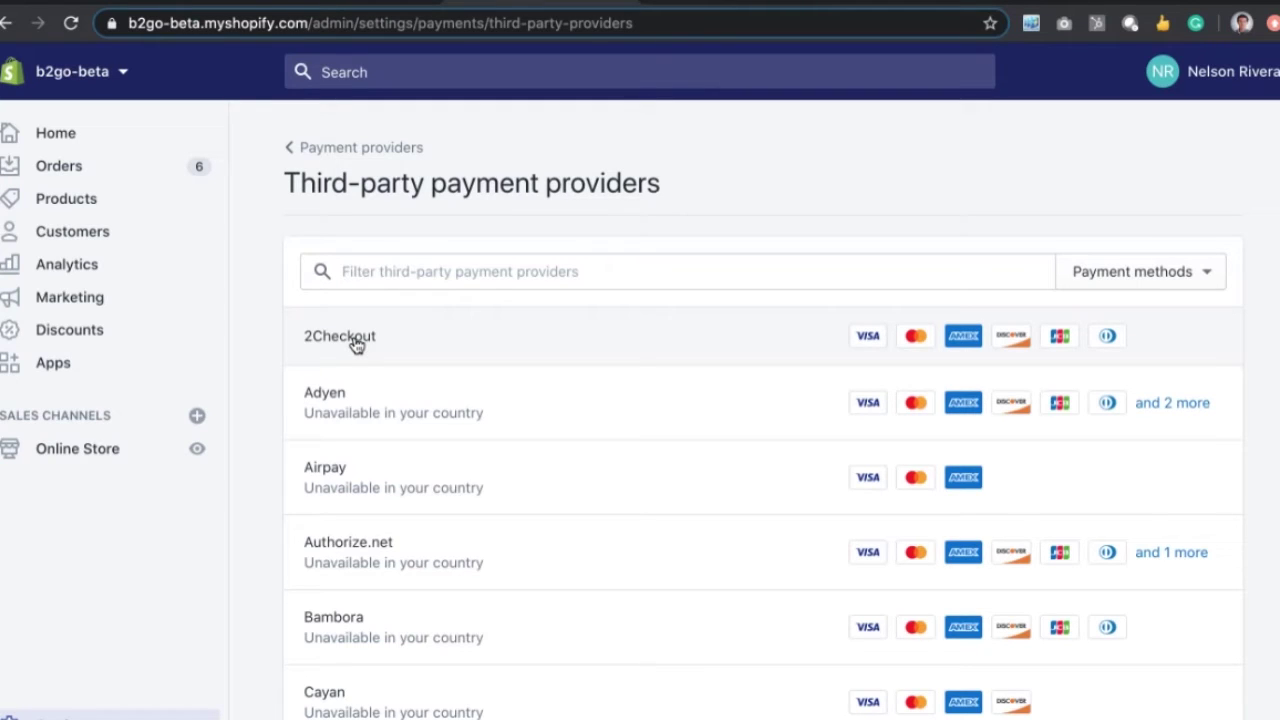
# Step: Open 2Checkout's settings and look over its empty Merchant code and Secret Word fields
pyautogui.click(388, 338)
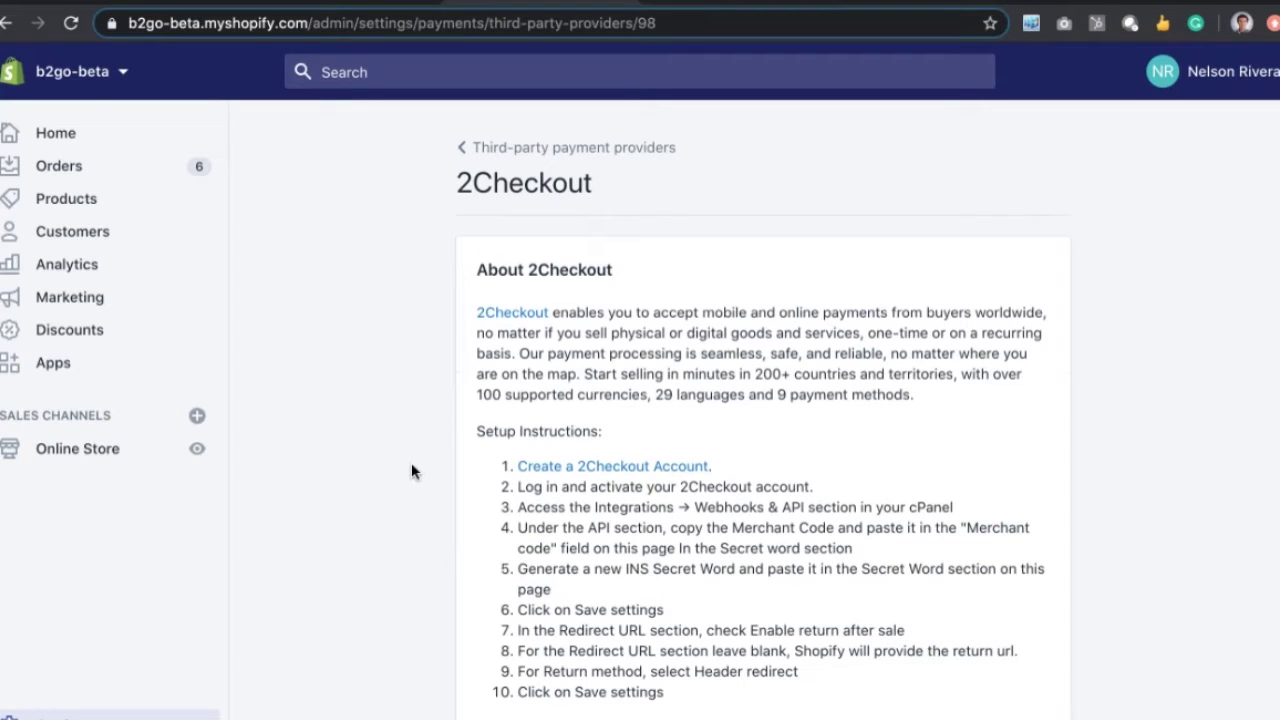
pyautogui.scroll(-1, 411, 470)
pyautogui.scroll(-5, 411, 470)
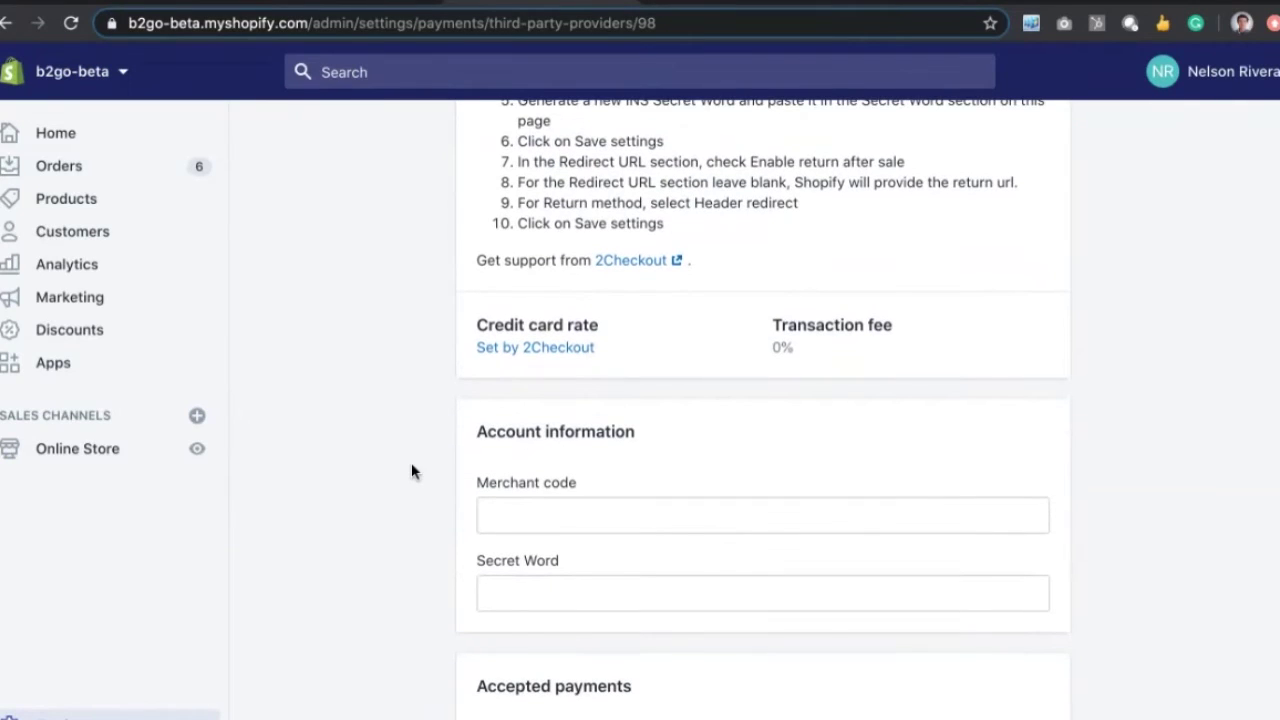
pyautogui.click(557, 517)
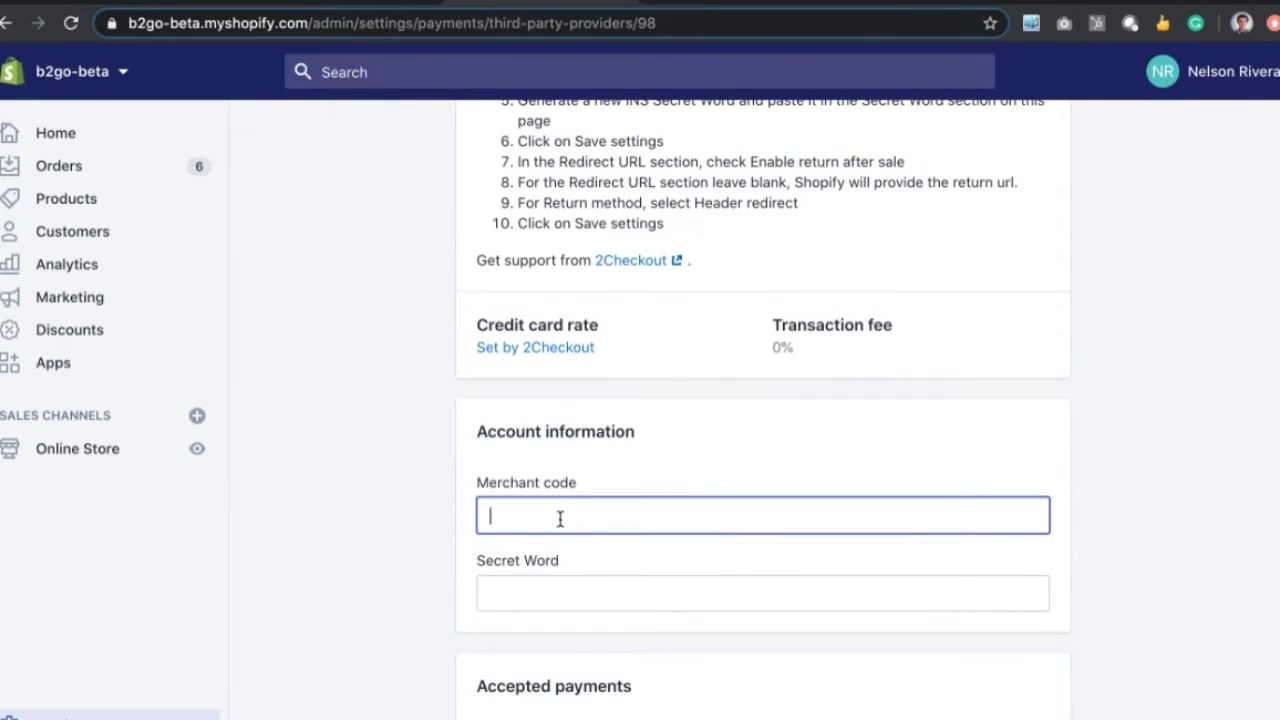
pyautogui.click(547, 596)
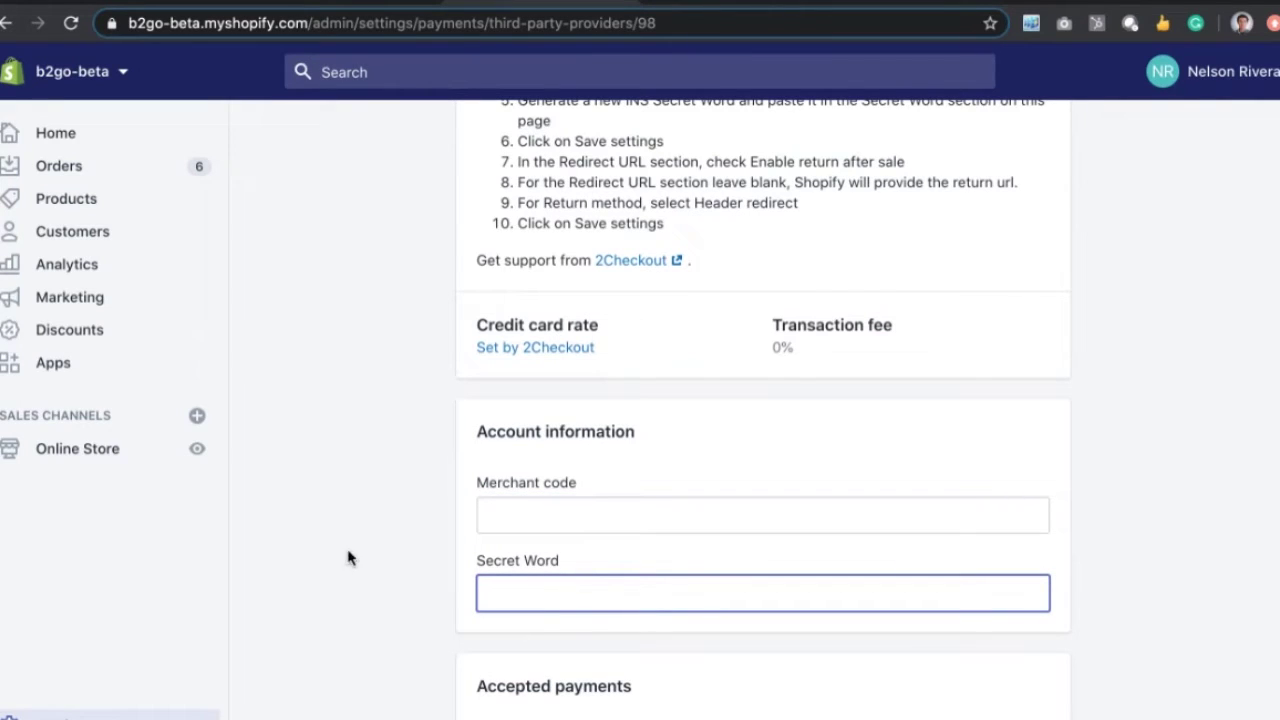
pyautogui.scroll(-5, 351, 546)
pyautogui.scroll(-2, 350, 548)
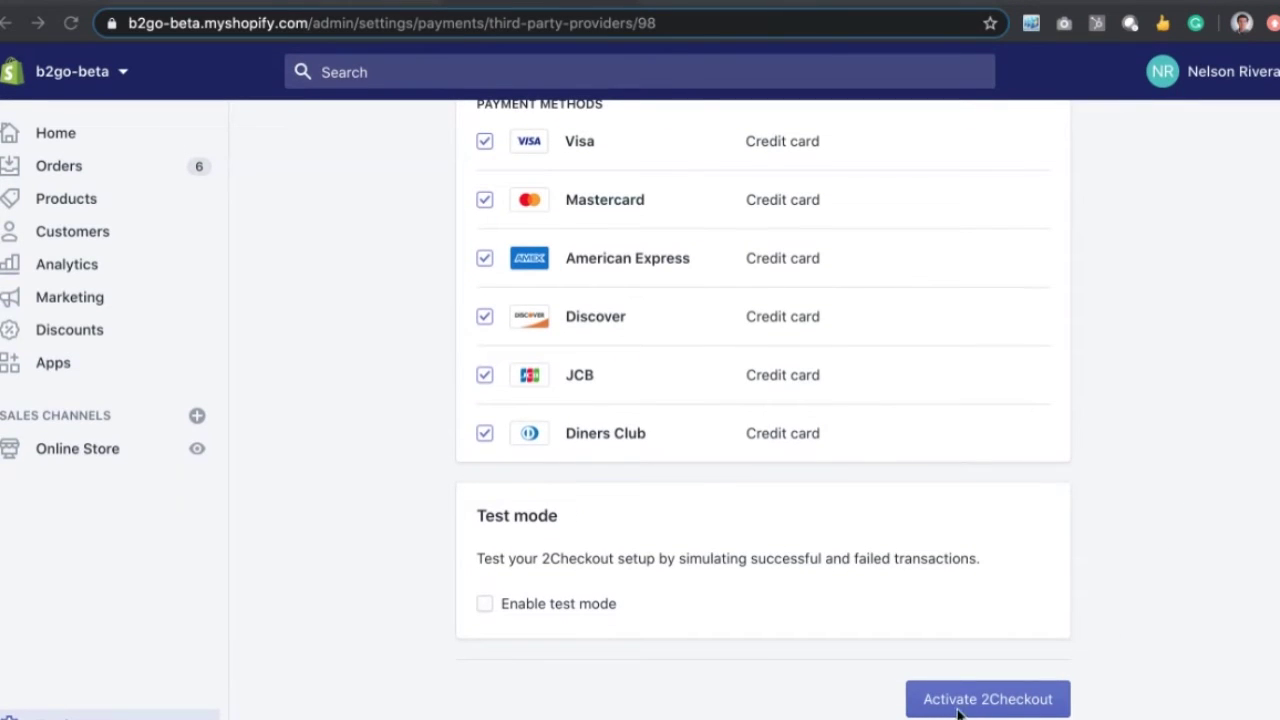
pyautogui.scroll(7, 1020, 453)
pyautogui.scroll(4, 1020, 453)
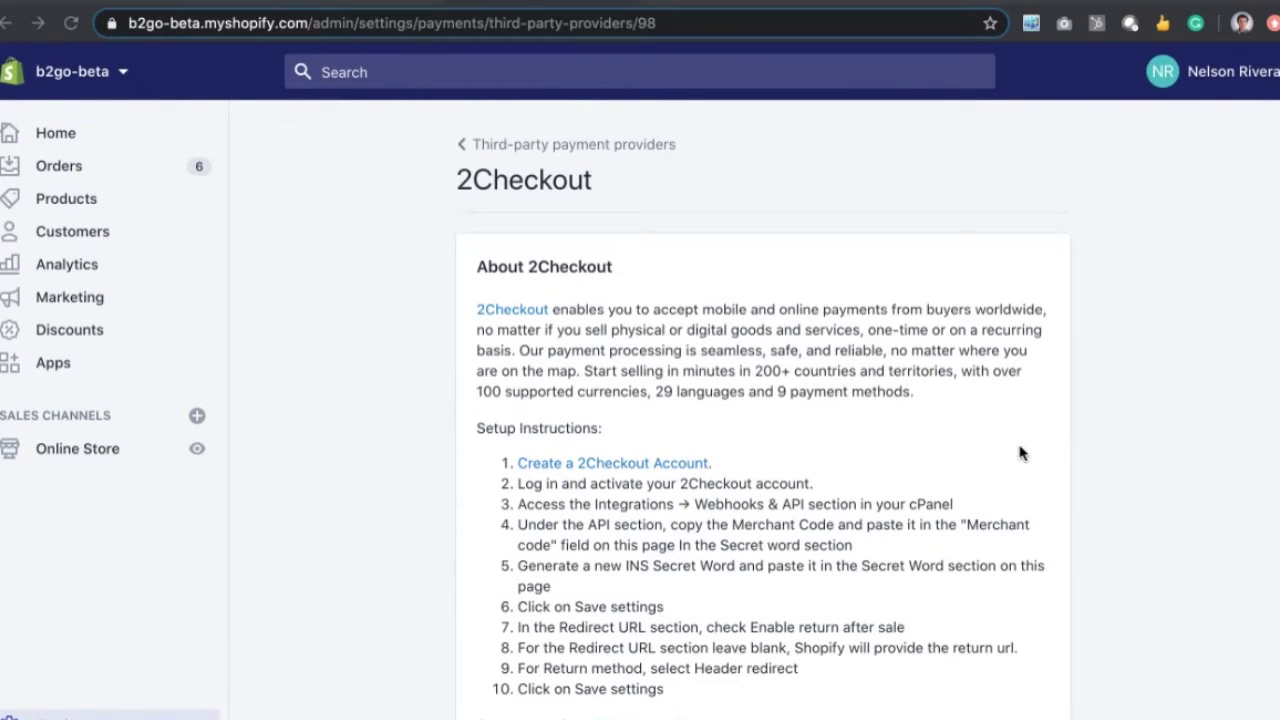
pyautogui.scroll(-4, 767, 514)
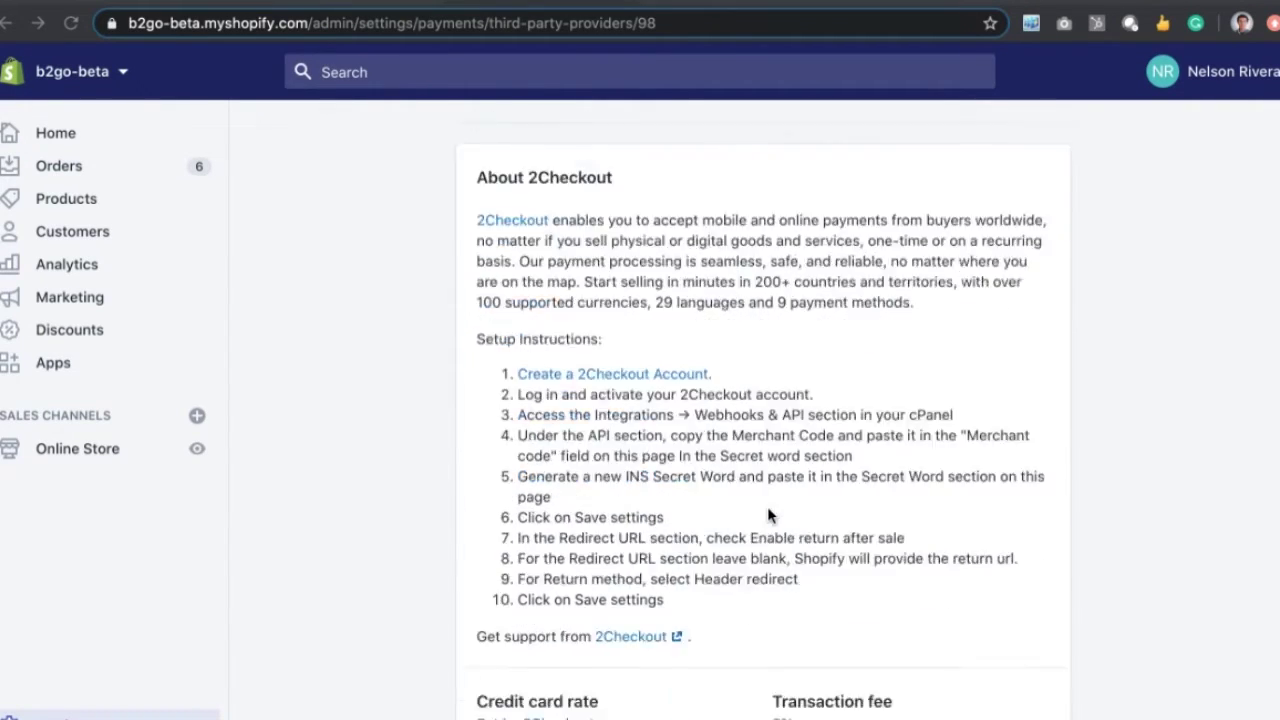
pyautogui.scroll(-6, 768, 513)
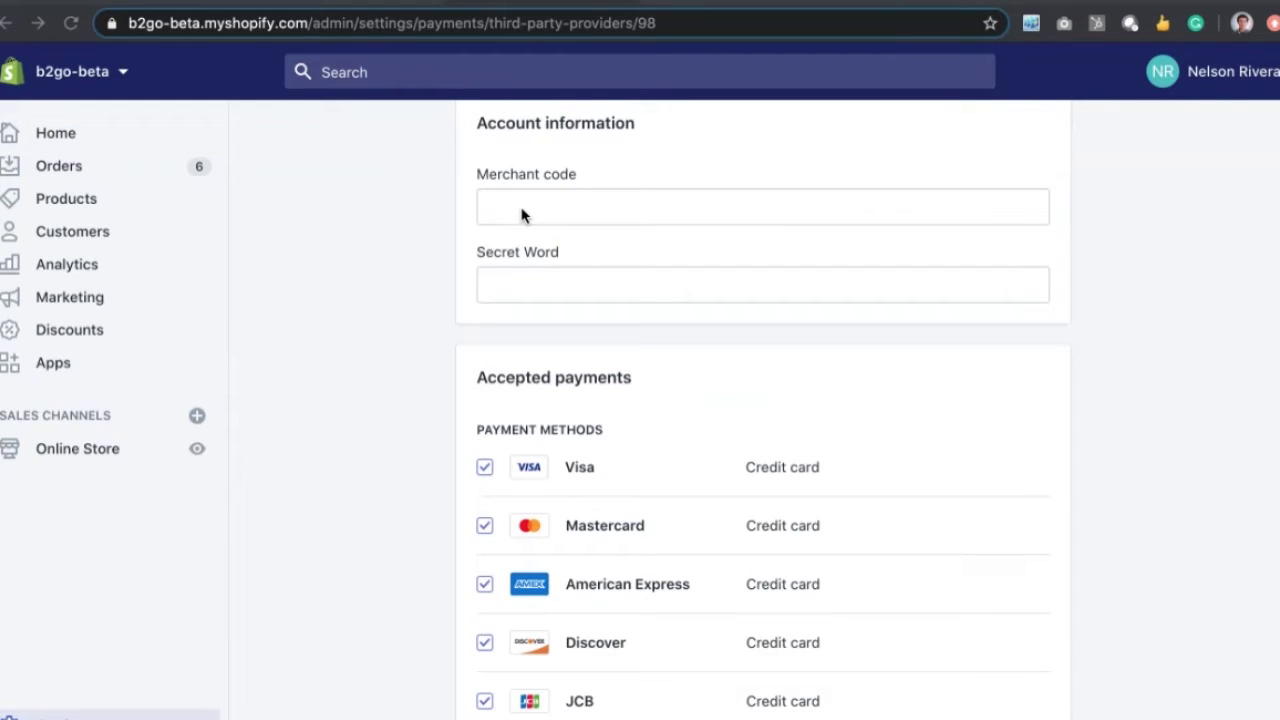
# Step: Leave the 2Checkout credentials blank, glance at the help page, then switch to Google Slides
pyautogui.click(524, 293)
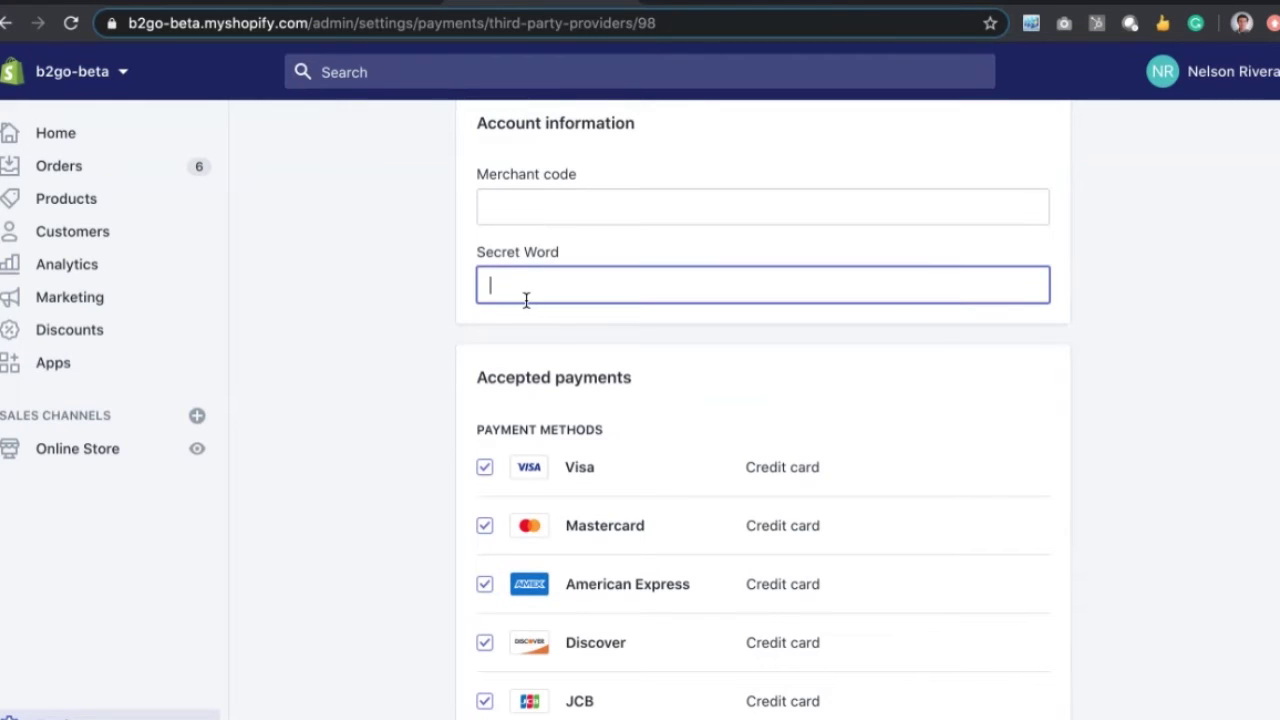
pyautogui.click(502, 205)
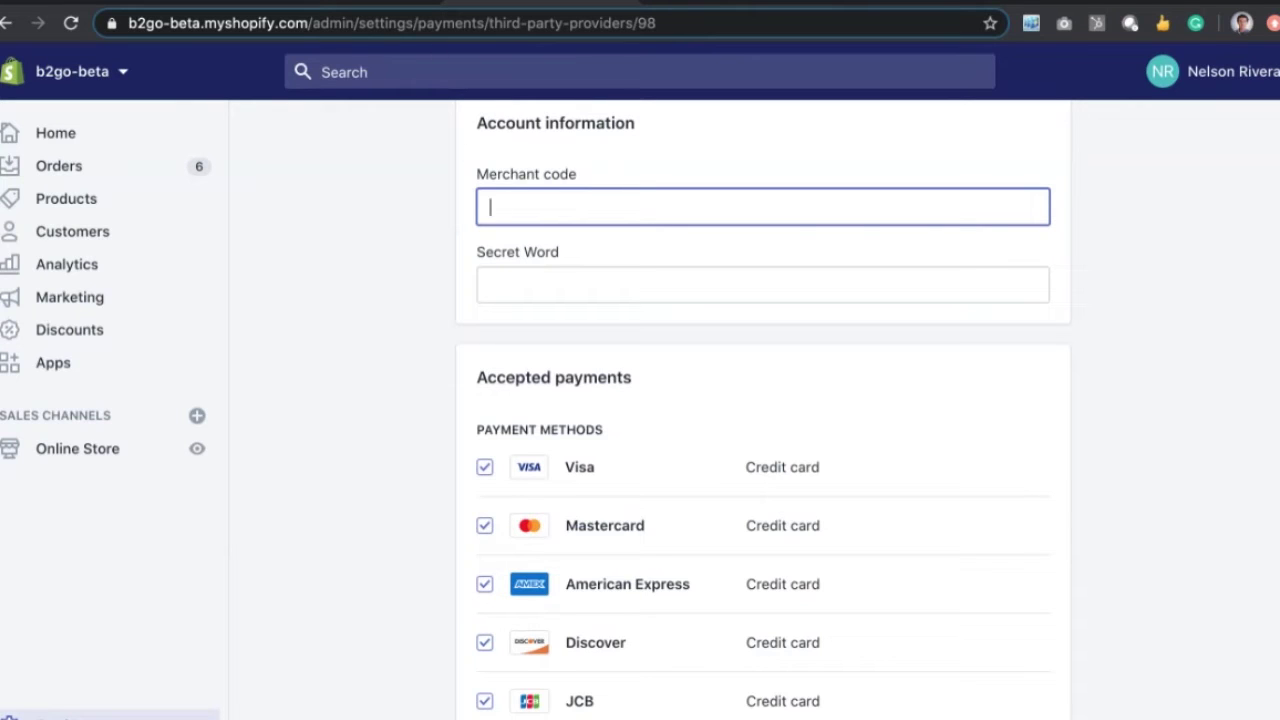
pyautogui.click(688, 2)
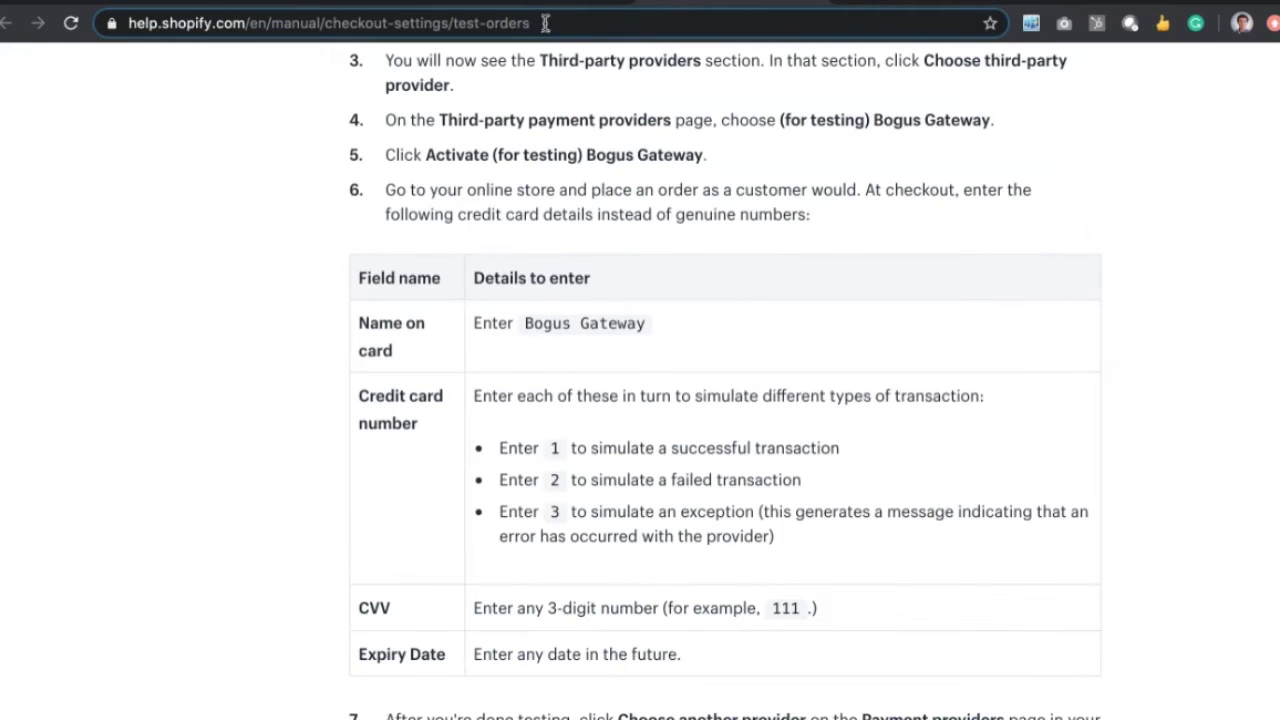
pyautogui.click(519, 6)
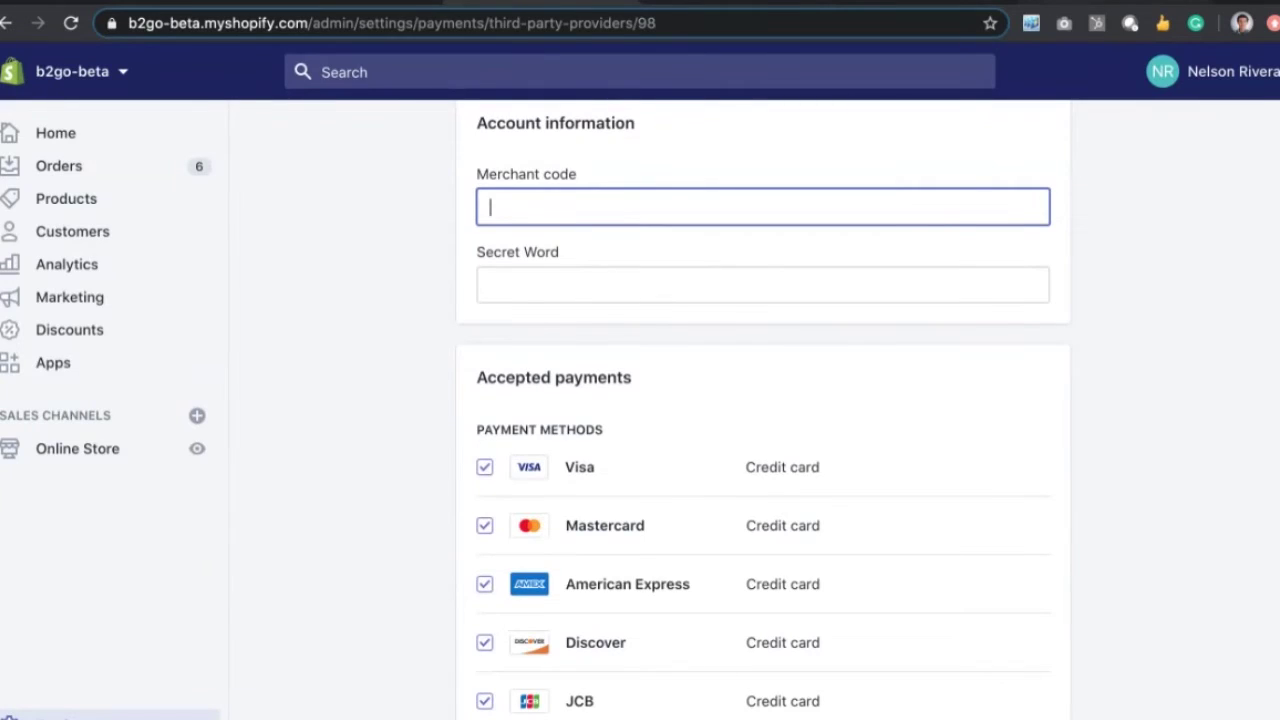
pyautogui.click(660, 3)
# Step: Present from DEMO through AGENDA to the Benchmark Pasarelas de pago slide, then open the airfocus table
pyautogui.scroll(-1, 182, 430)
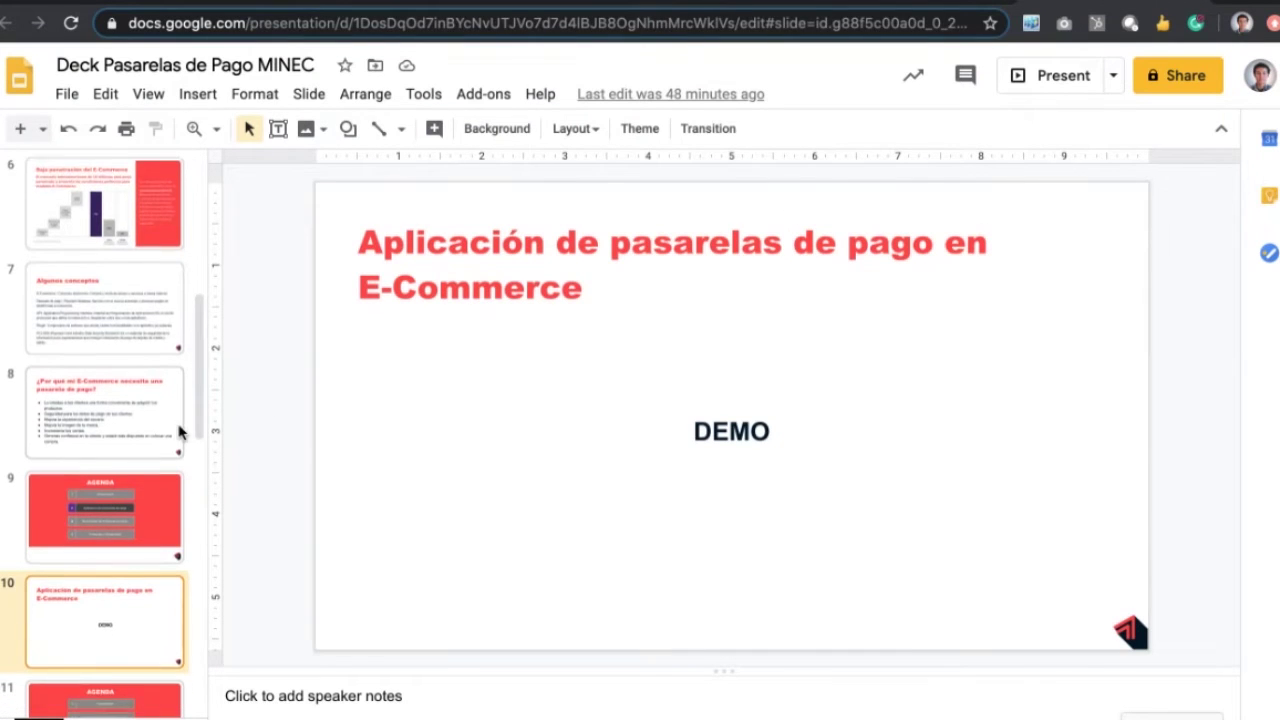
pyautogui.click(1039, 85)
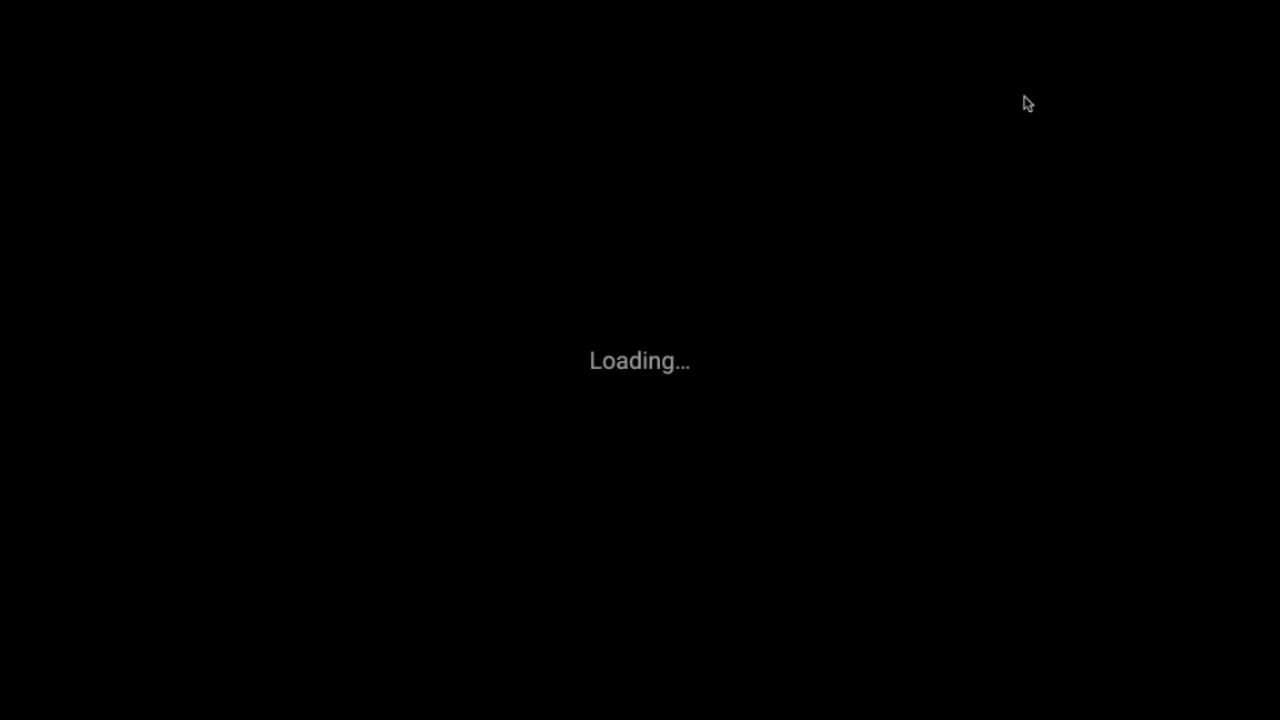
pyautogui.press('Right')
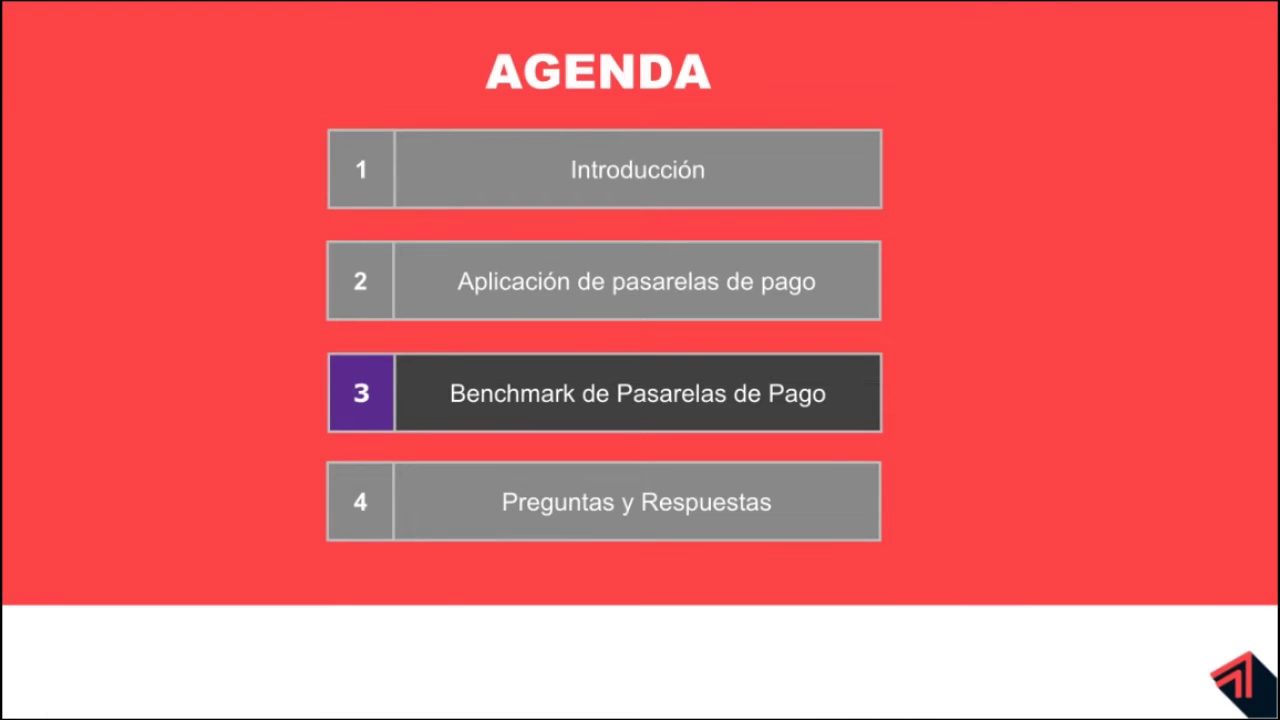
pyautogui.press('Right')
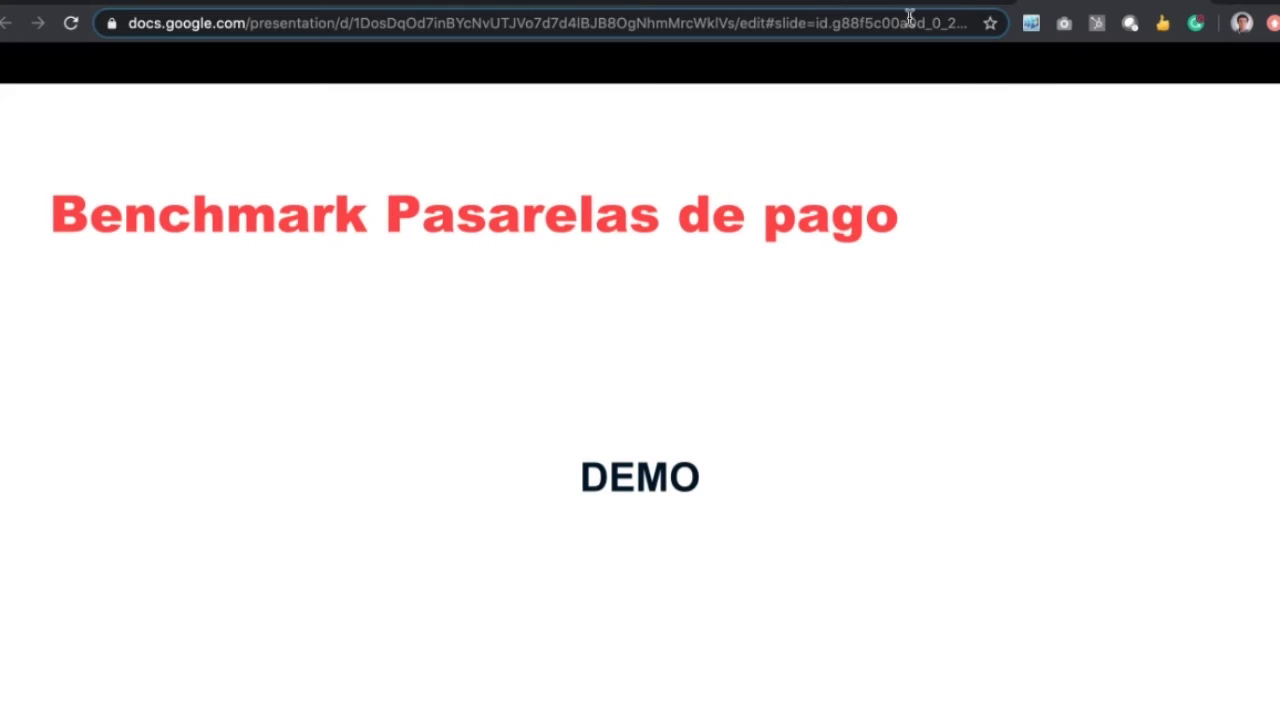
pyautogui.press('Escape')
pyautogui.click(898, 3)
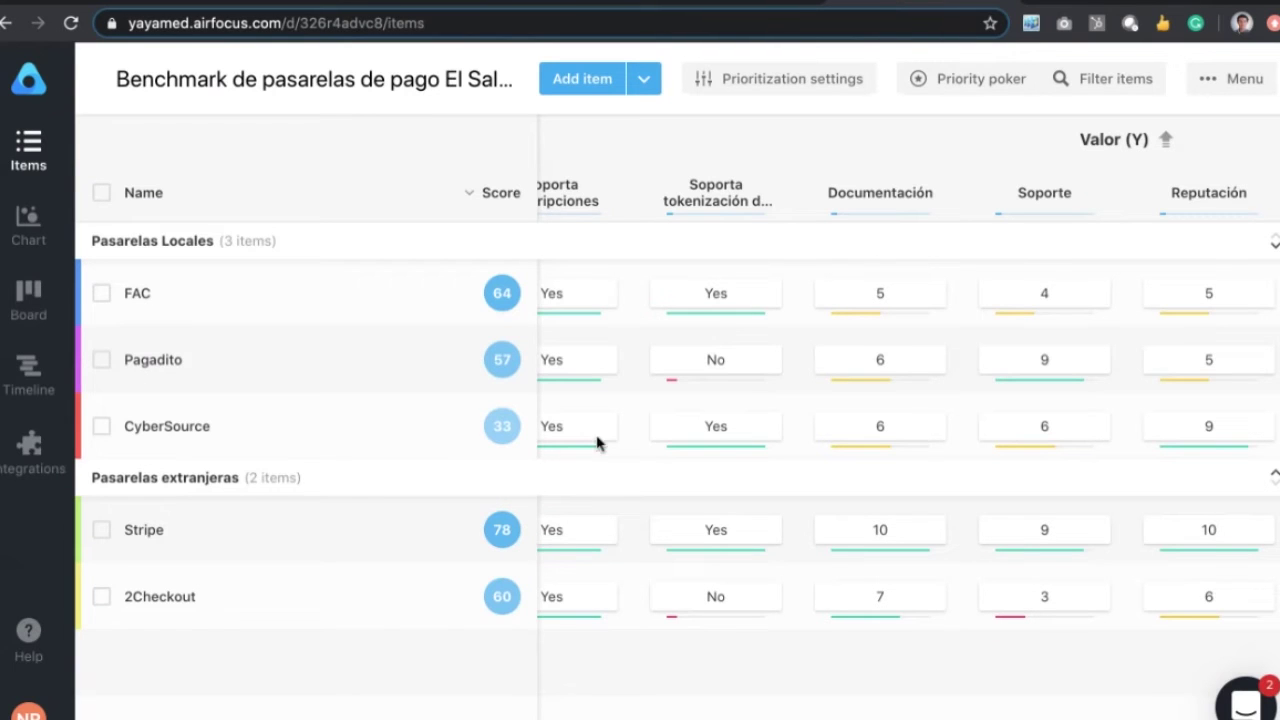
# Step: Scroll the benchmark table right past the plugin columns to the Costos (X) inscription and monthly columns
pyautogui.hscroll(-3, 611, 427)
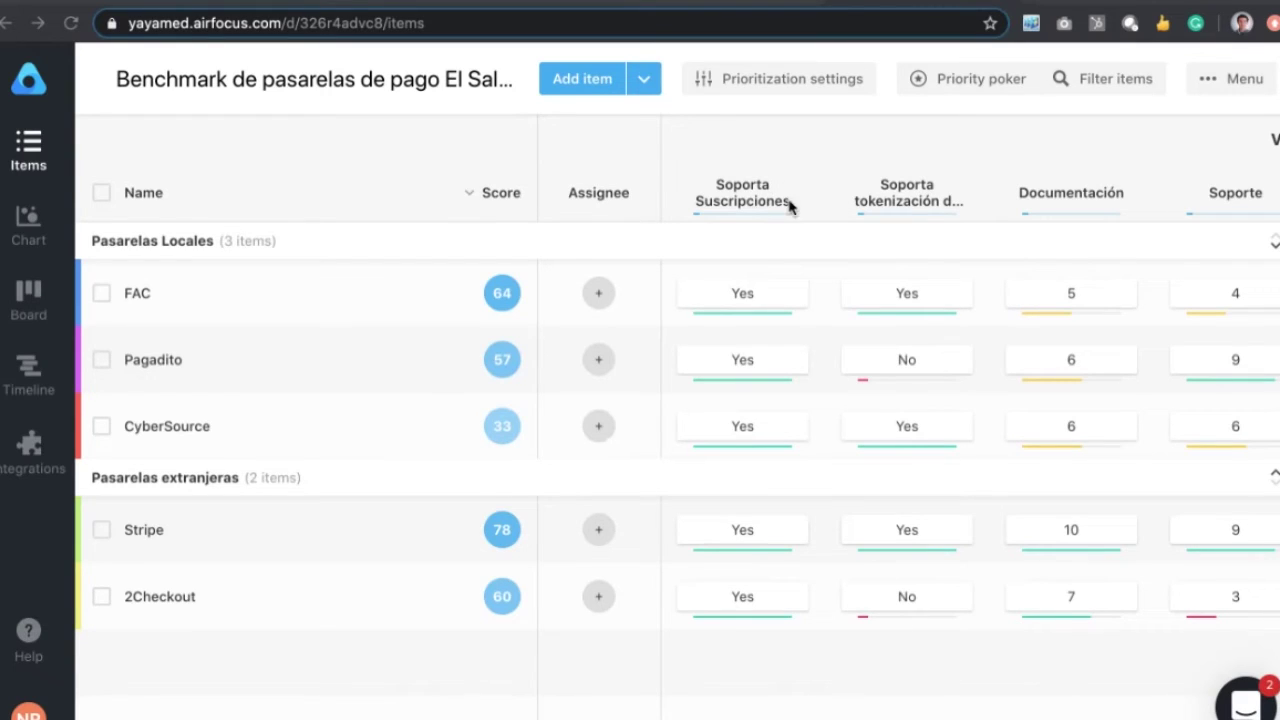
pyautogui.hscroll(2, 771, 194)
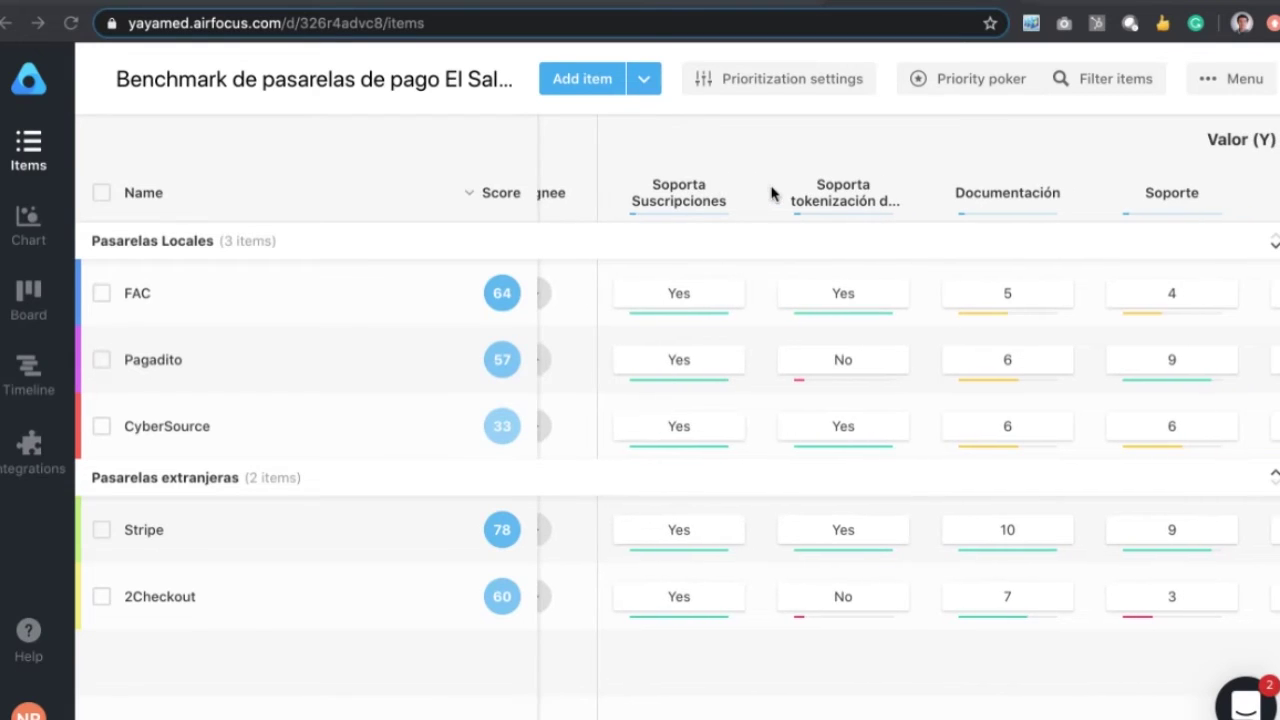
pyautogui.hscroll(-2, 697, 189)
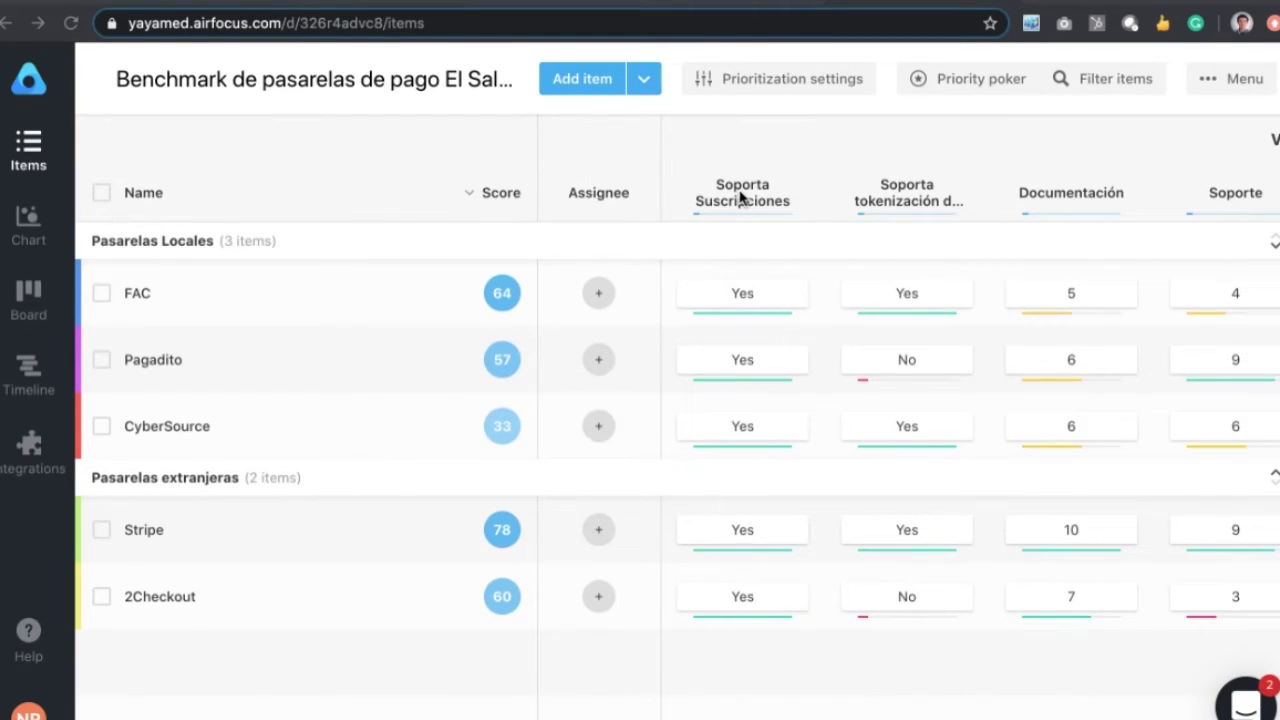
pyautogui.hscroll(3, 903, 200)
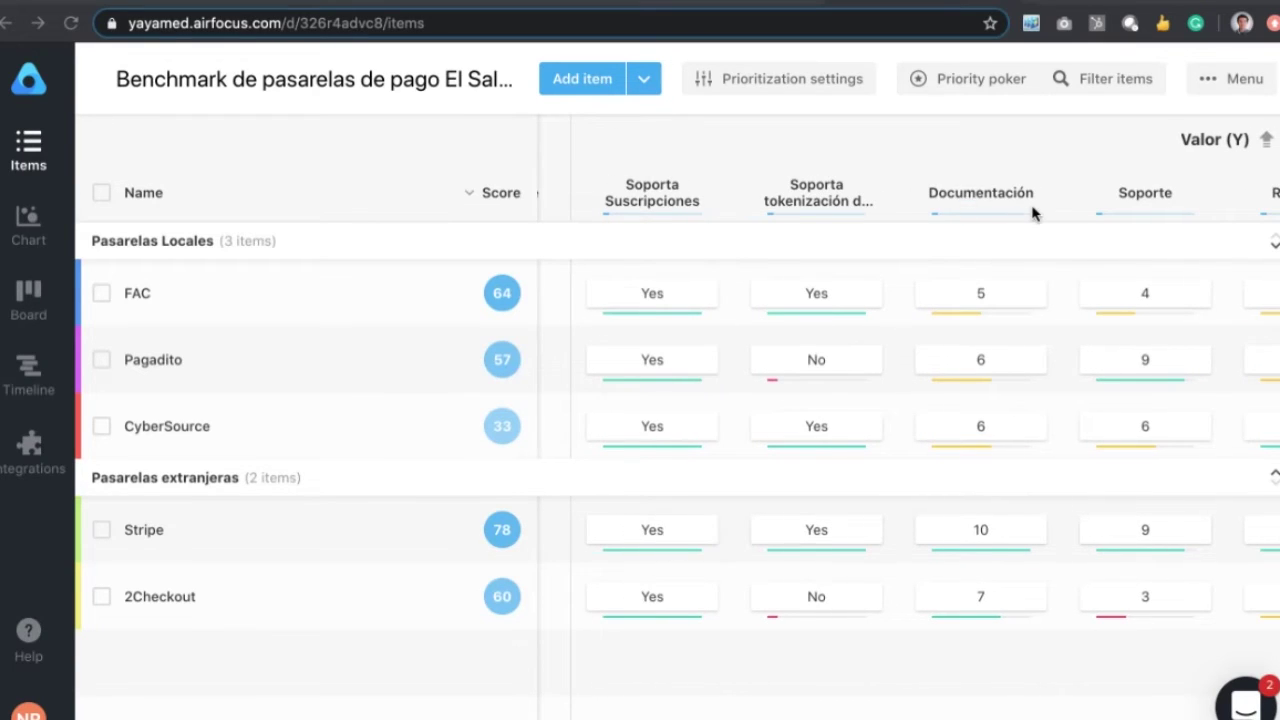
pyautogui.hscroll(4, 1030, 205)
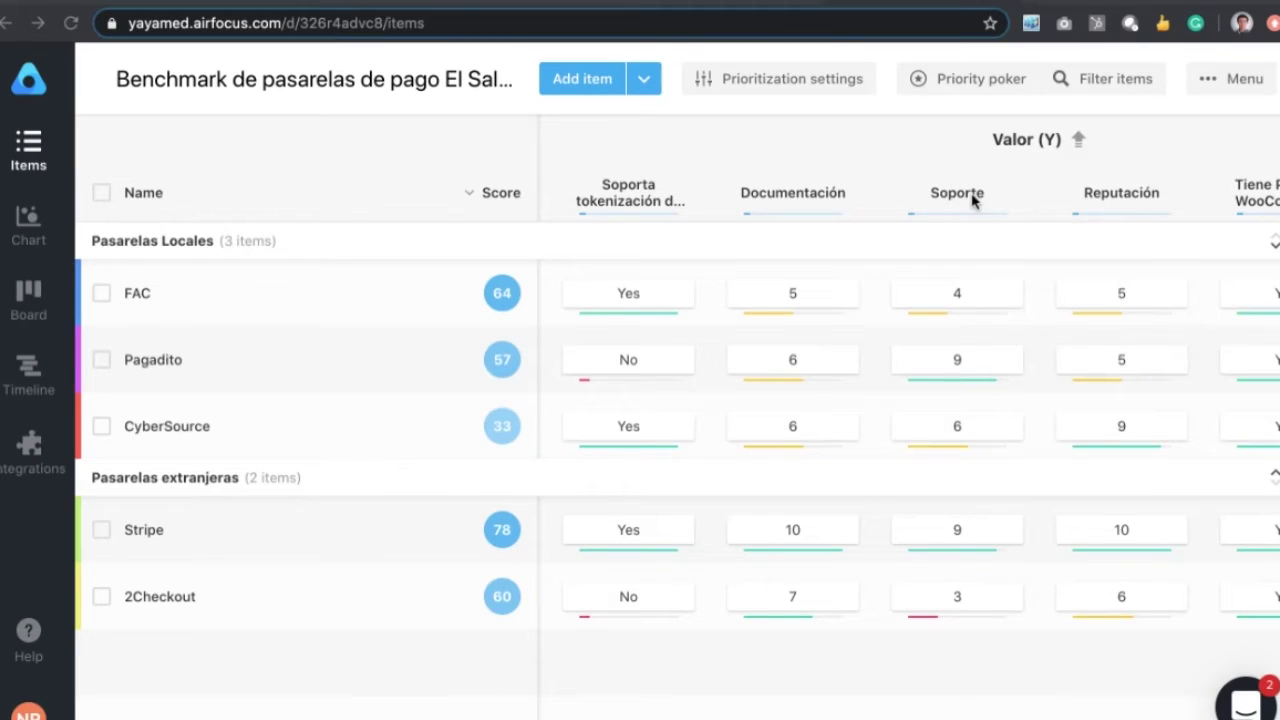
pyautogui.hscroll(1, 1110, 197)
pyautogui.hscroll(5, 1110, 200)
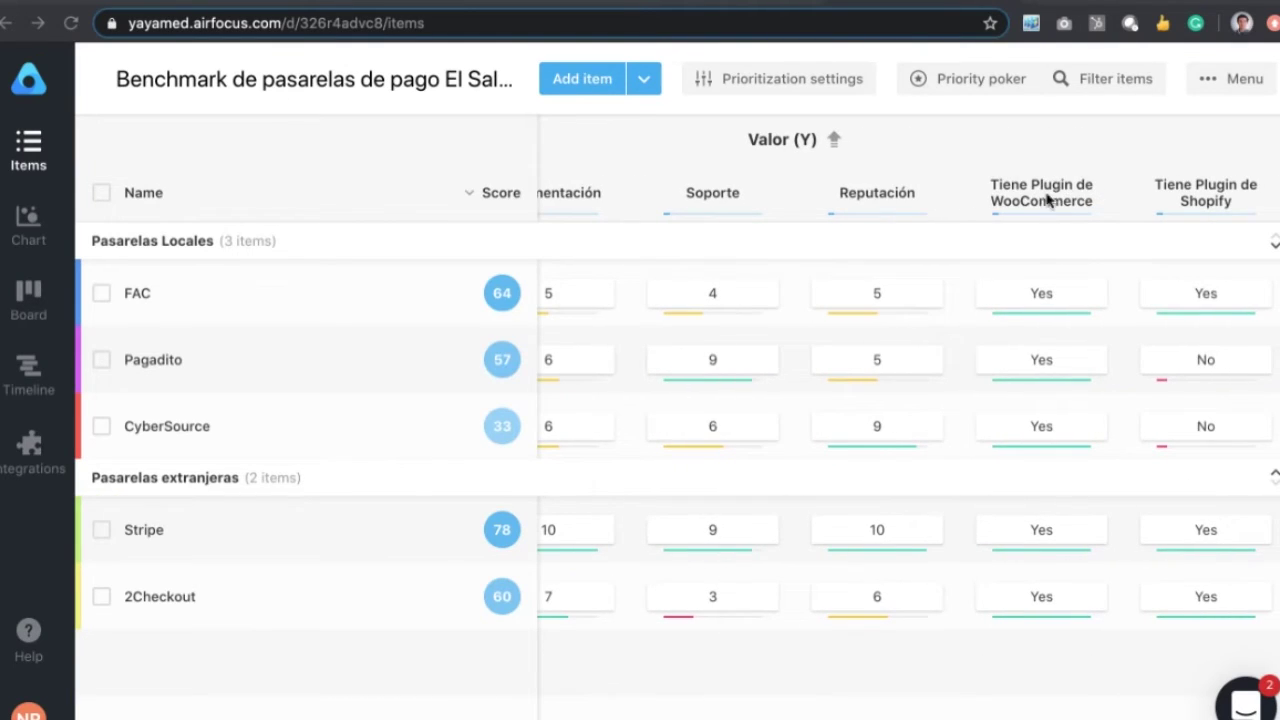
pyautogui.hscroll(4, 1068, 200)
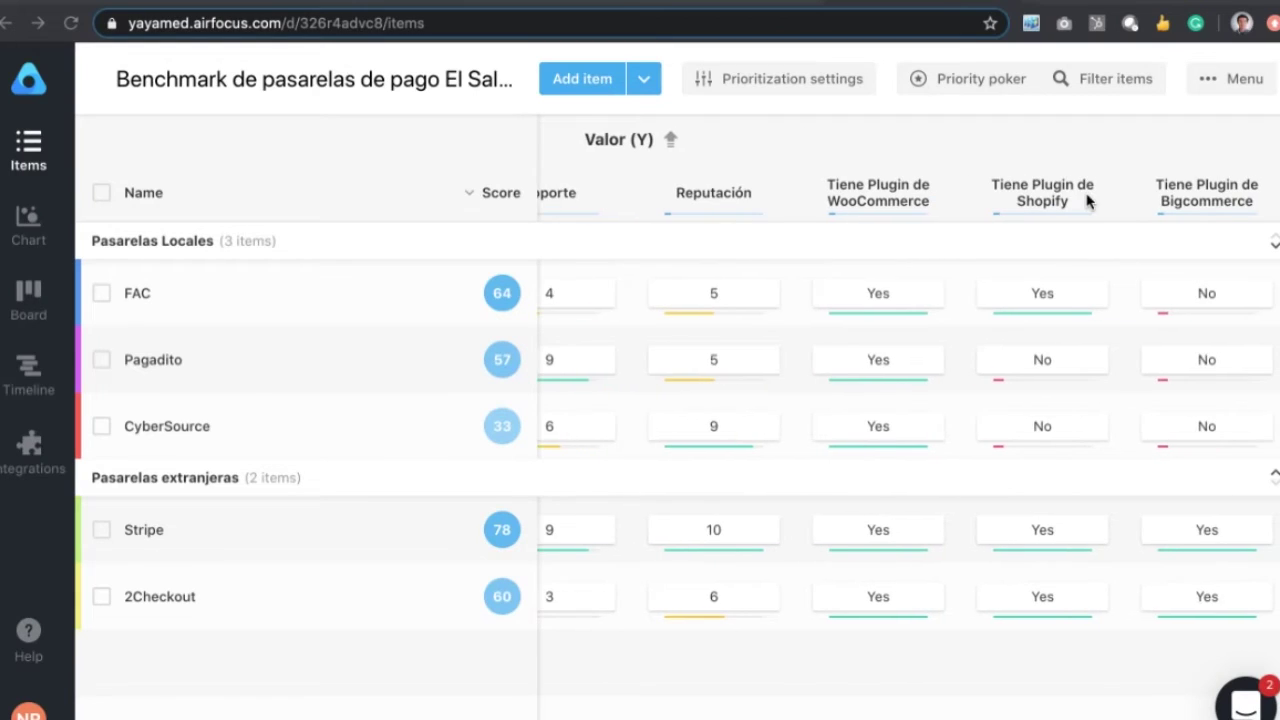
pyautogui.hscroll(2, 1088, 200)
pyautogui.hscroll(2, 1100, 195)
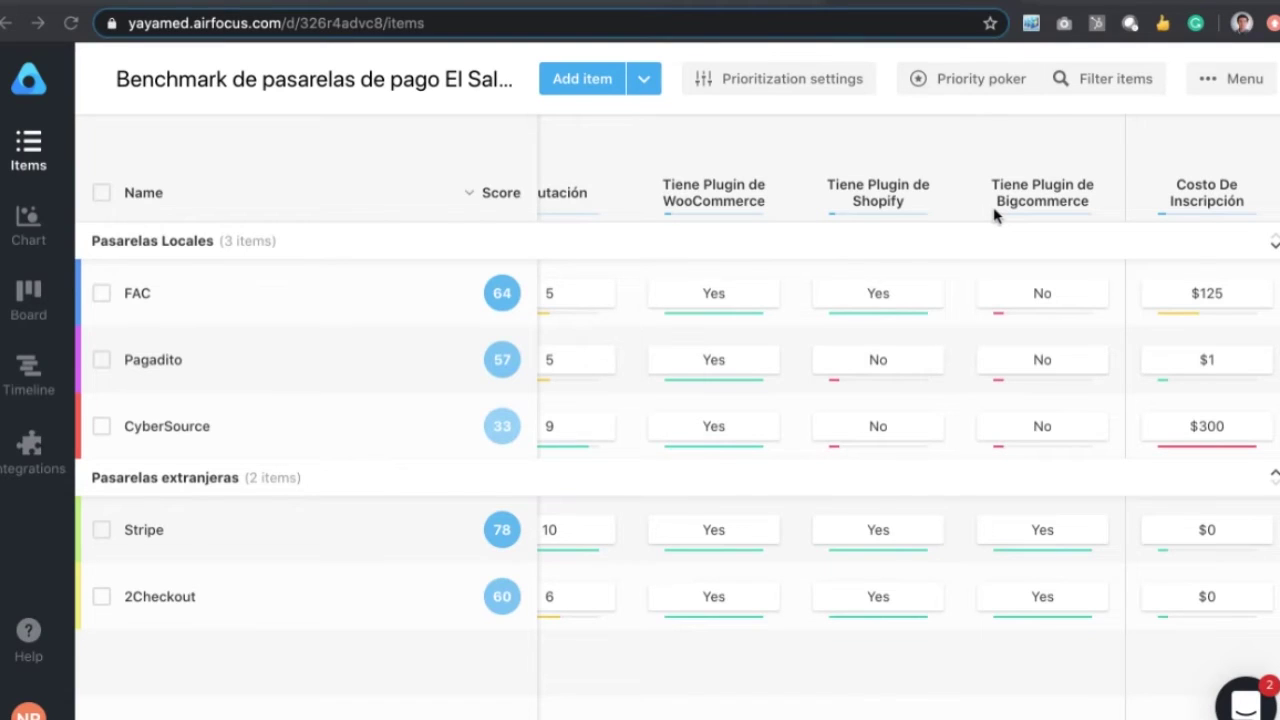
pyautogui.hscroll(3, 995, 215)
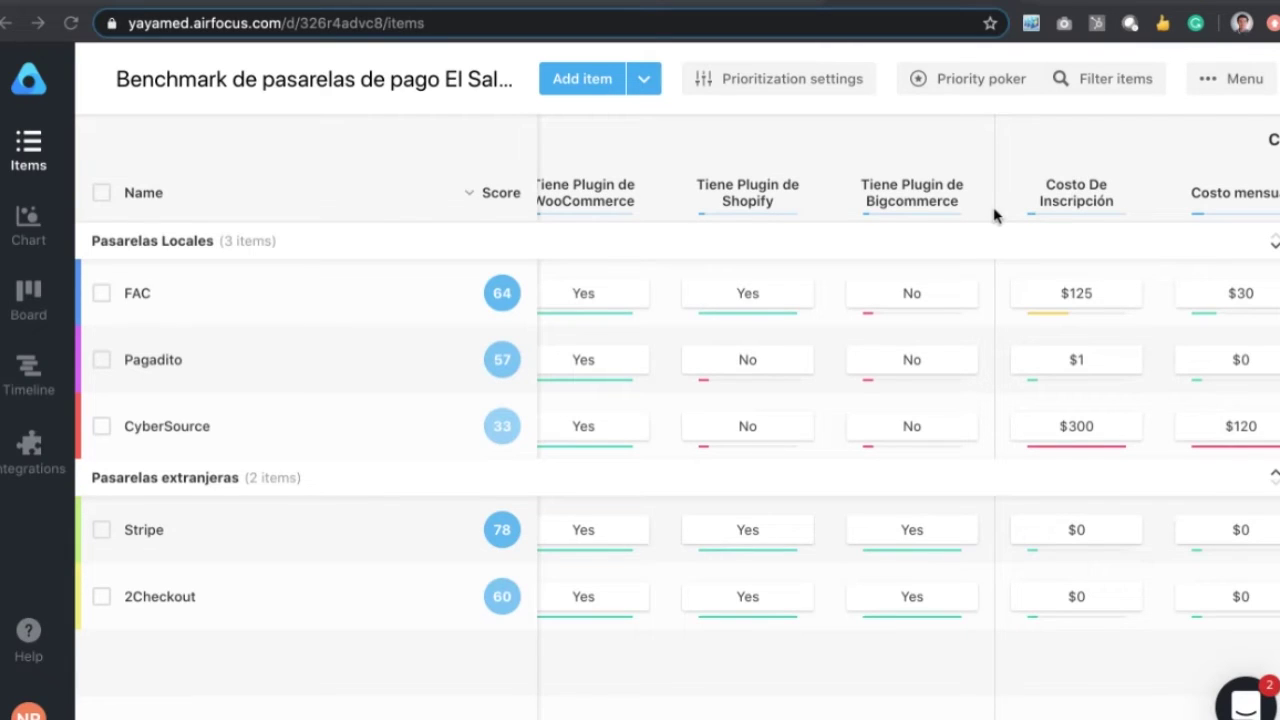
pyautogui.hscroll(3, 906, 194)
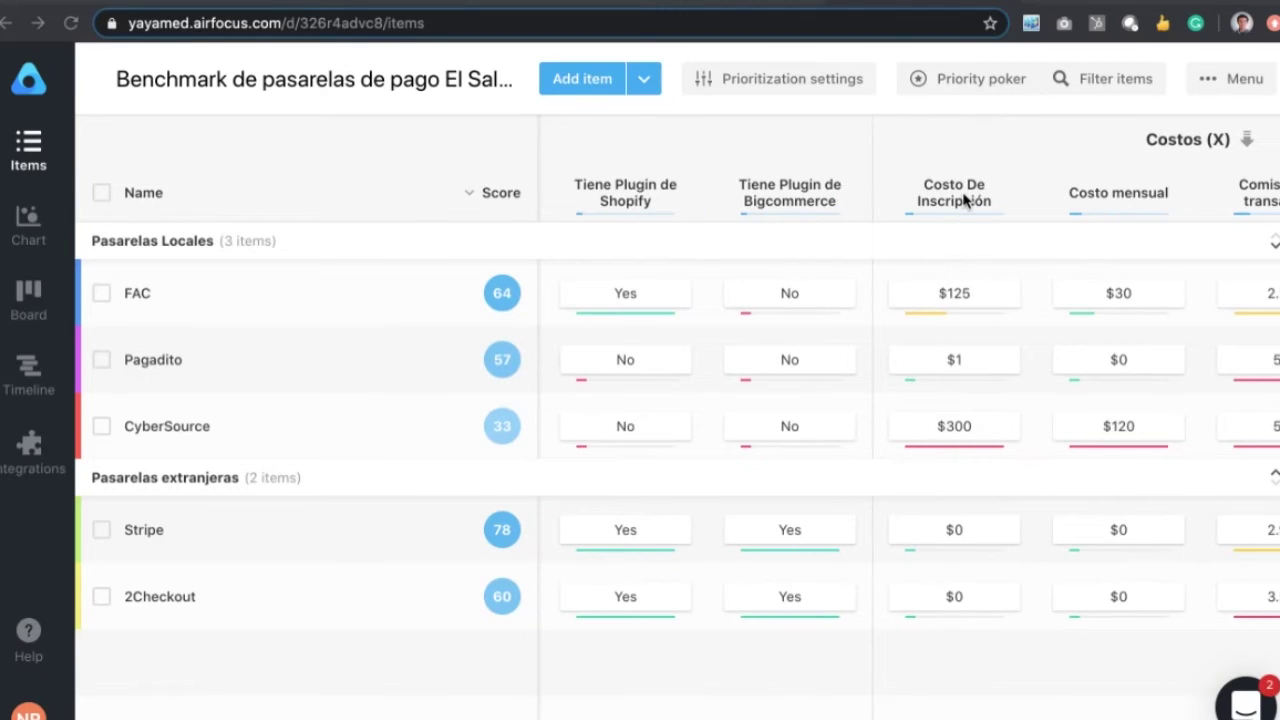
# Step: Scroll to the Comisión and Costo fijo por transacción columns, then back to Assignee and Soporta Suscripciones
pyautogui.hscroll(3, 963, 200)
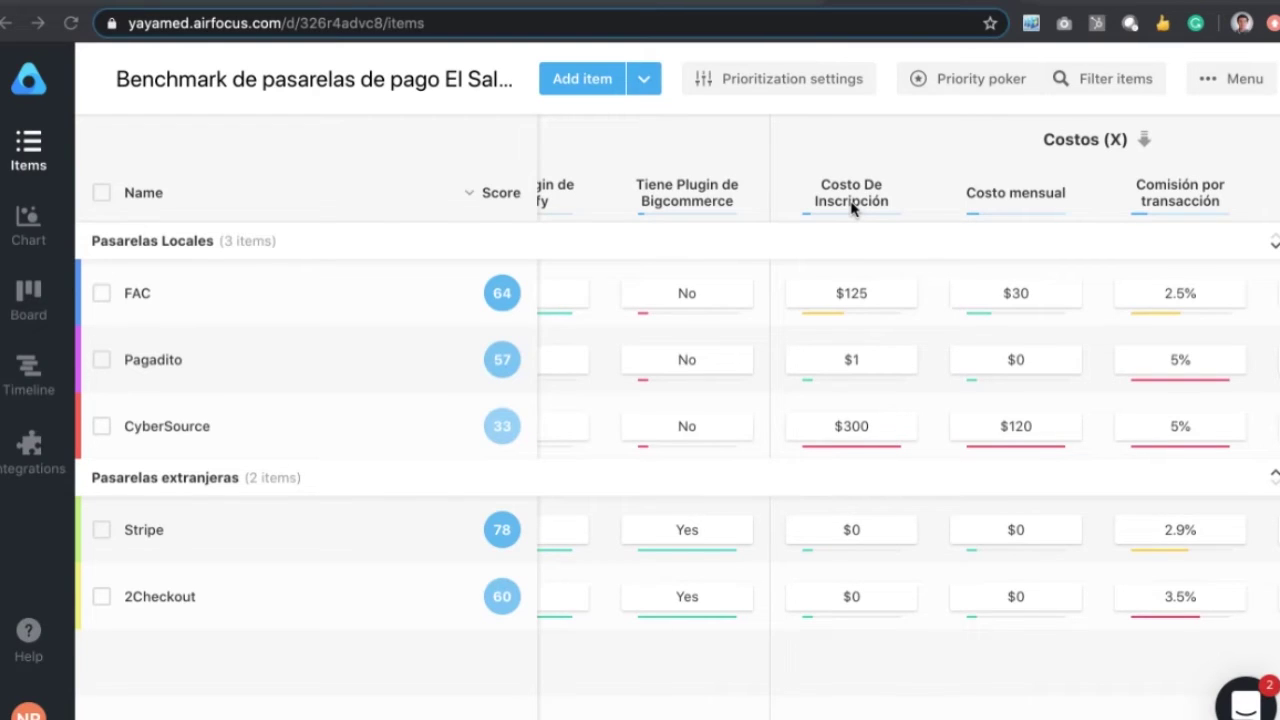
pyautogui.hscroll(3, 1014, 208)
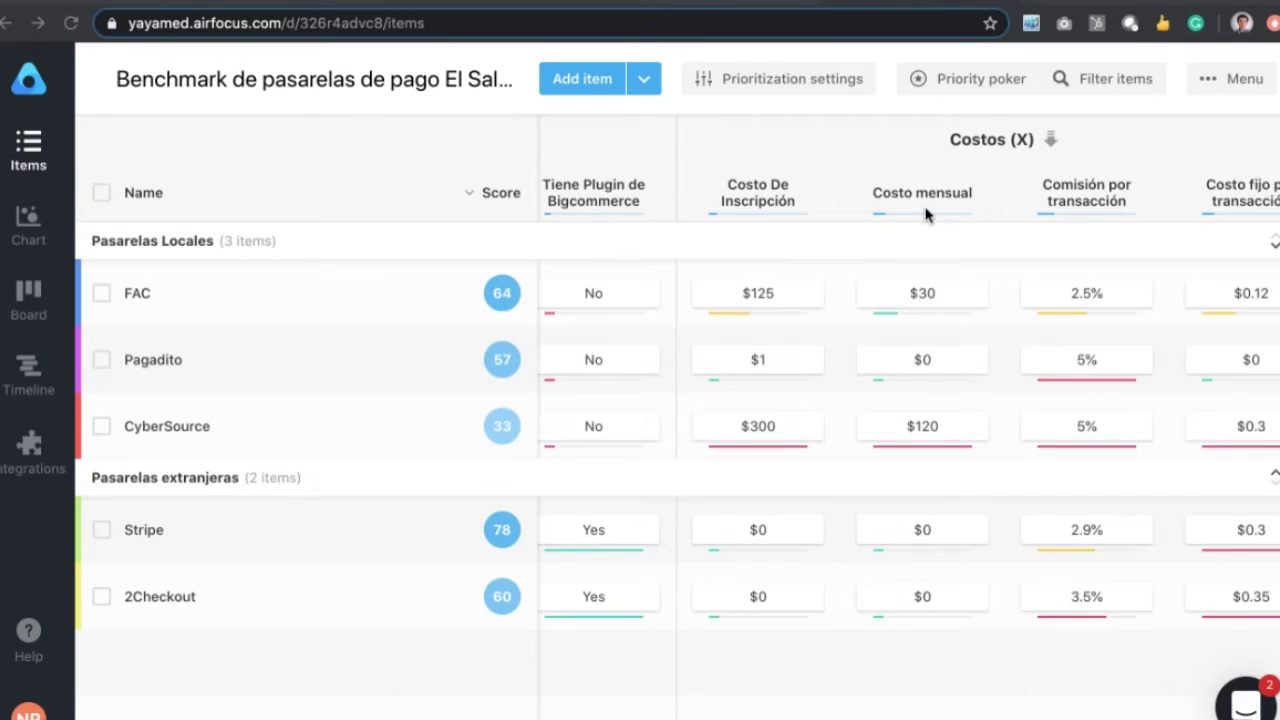
pyautogui.hscroll(1, 1105, 204)
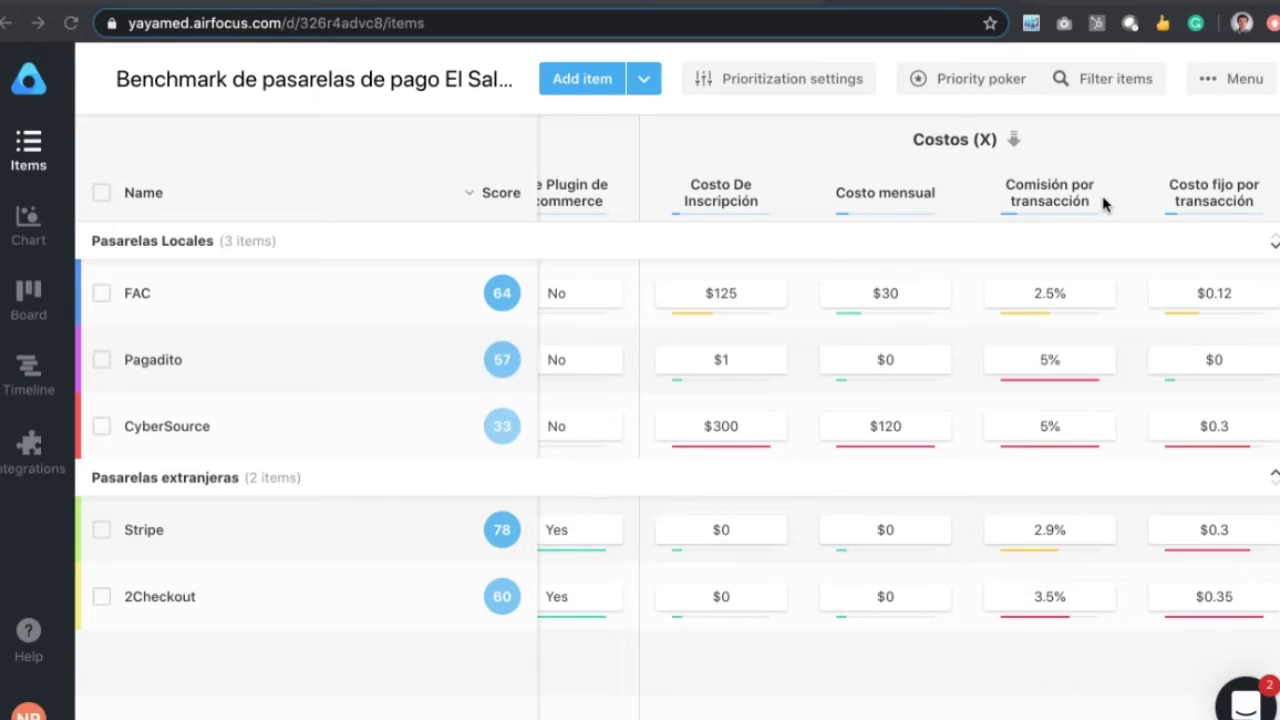
pyautogui.hscroll(-4, 986, 196)
pyautogui.hscroll(4, 981, 196)
pyautogui.hscroll(-20, 981, 196)
pyautogui.hscroll(-15, 981, 196)
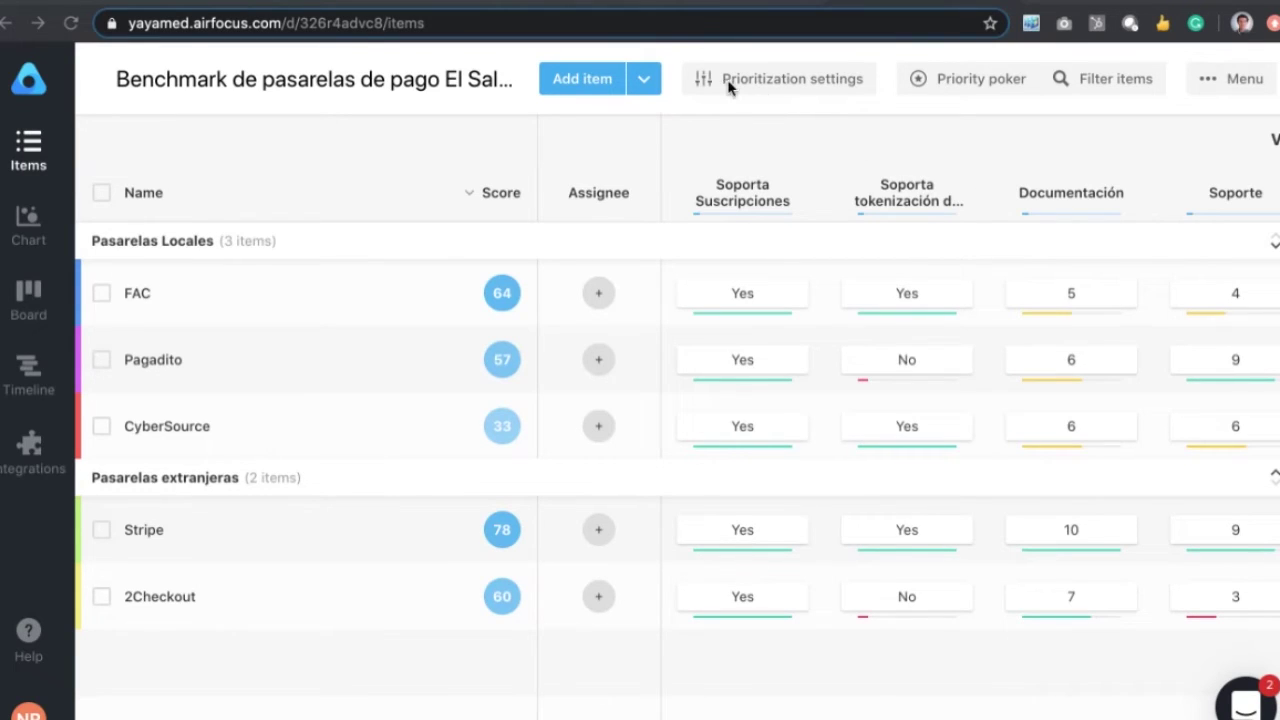
# Step: Review Prioritization settings: Custom weighting, Valor and Costos at 50%, Revenue 0%, each Valor criterion 13%
pyautogui.click(784, 79)
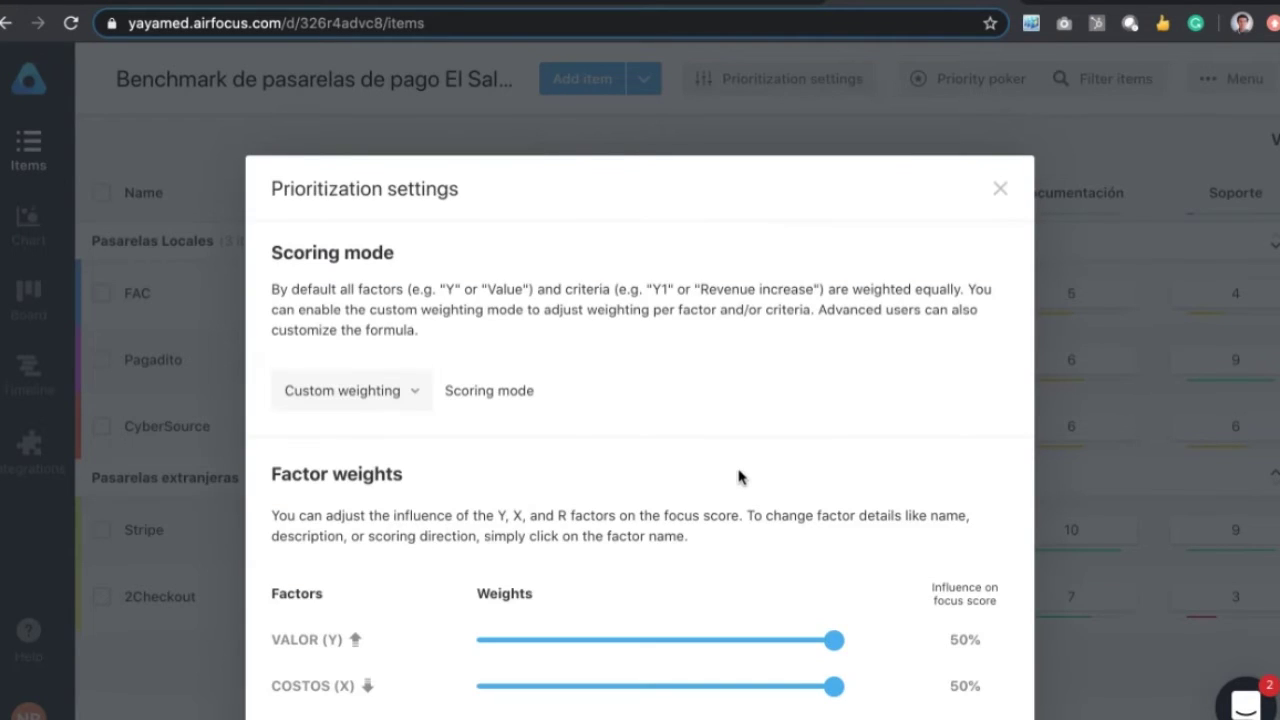
pyautogui.scroll(-2, 700, 477)
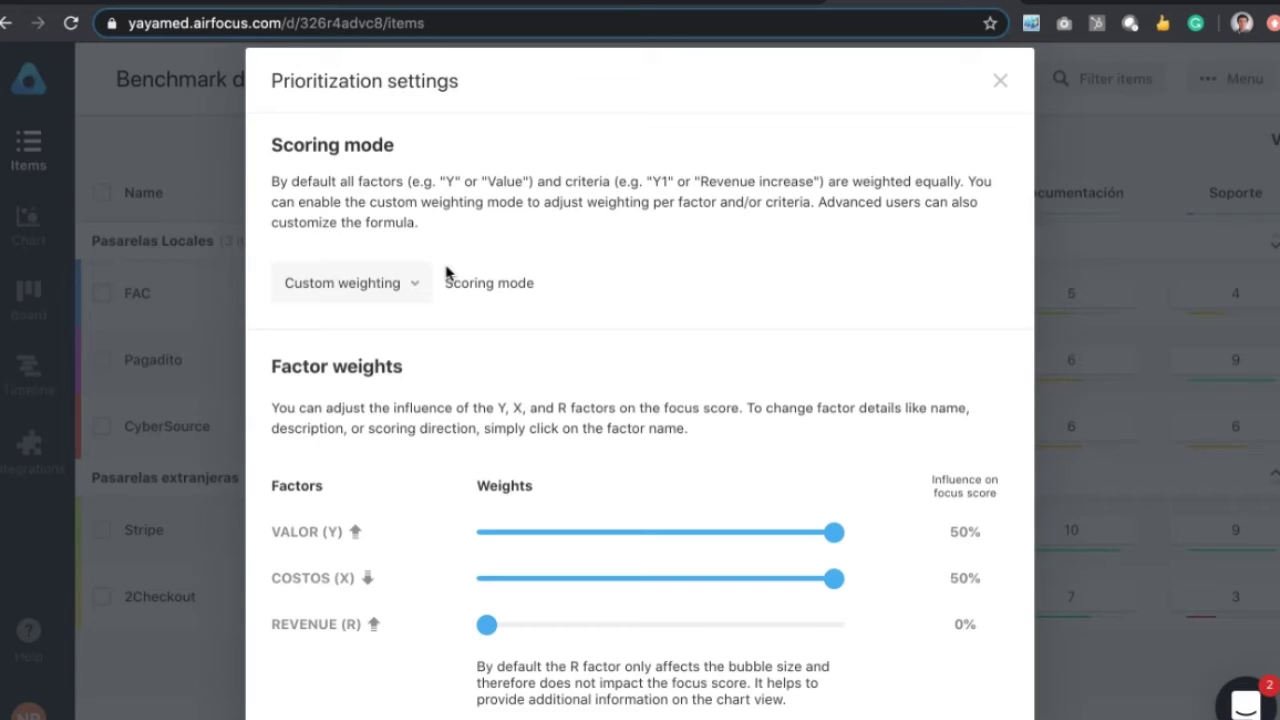
pyautogui.scroll(-1, 447, 273)
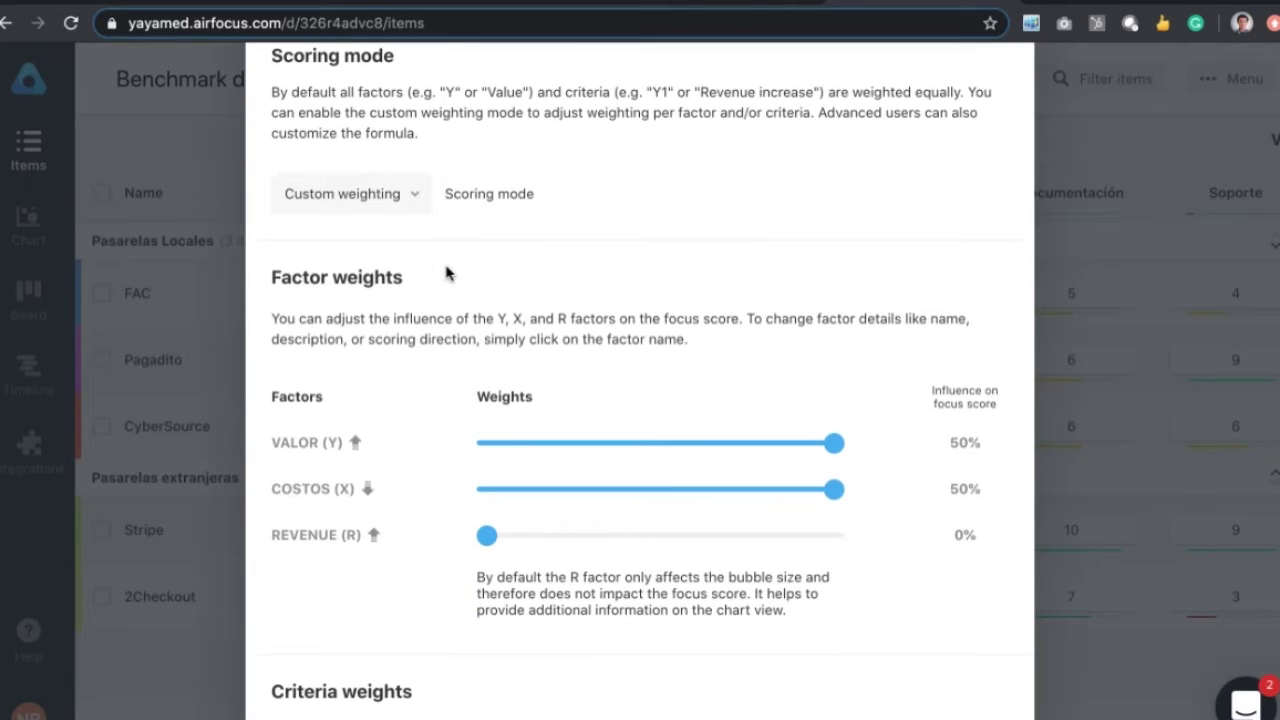
pyautogui.scroll(-1, 447, 273)
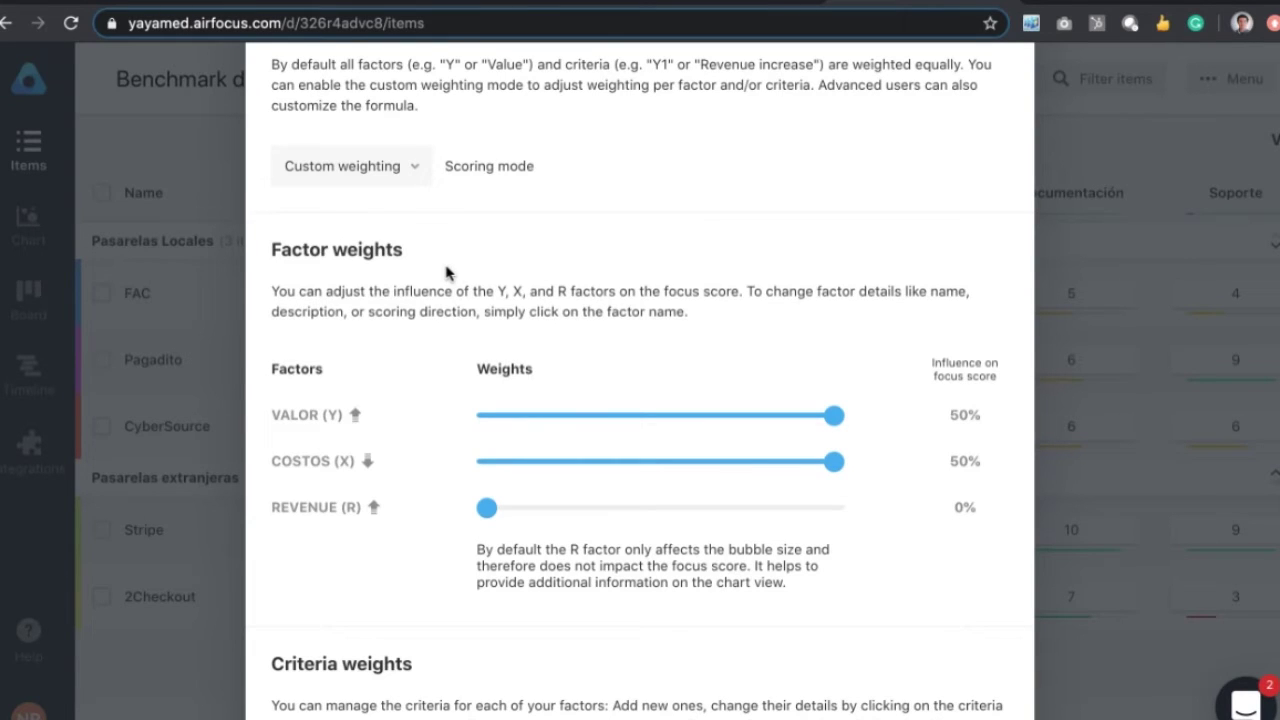
pyautogui.scroll(-5, 446, 272)
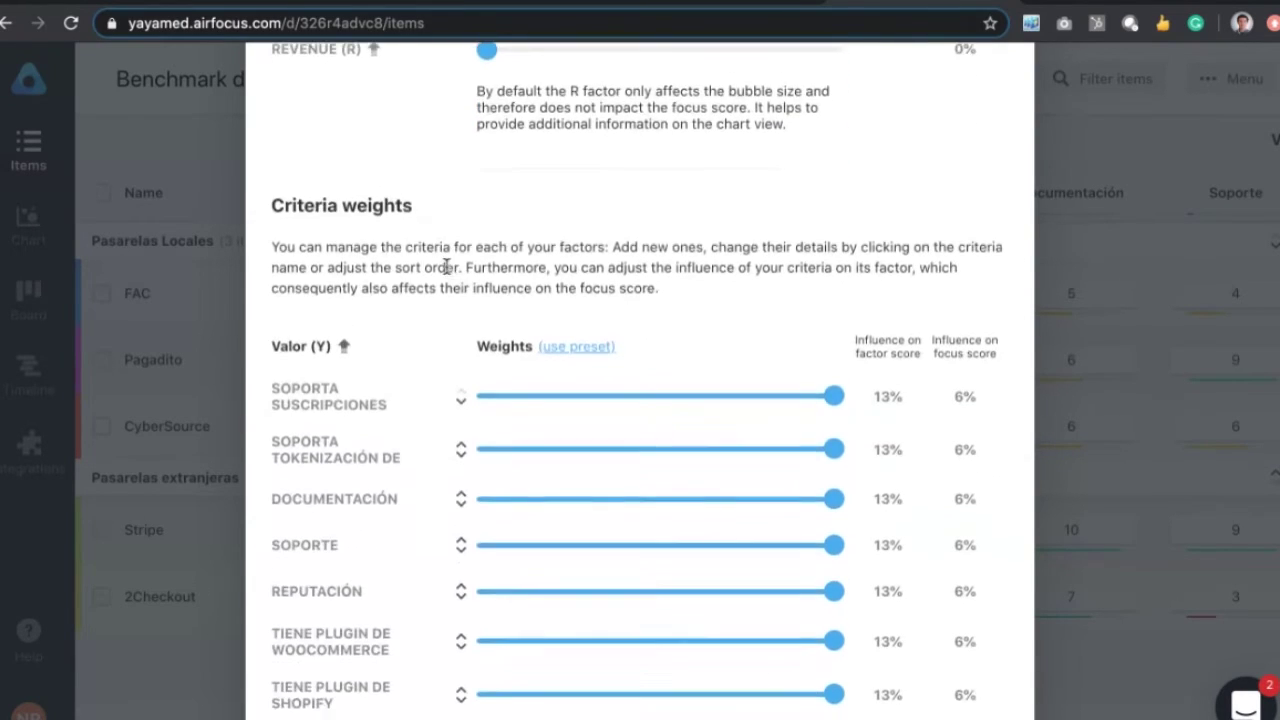
pyautogui.scroll(3, 446, 272)
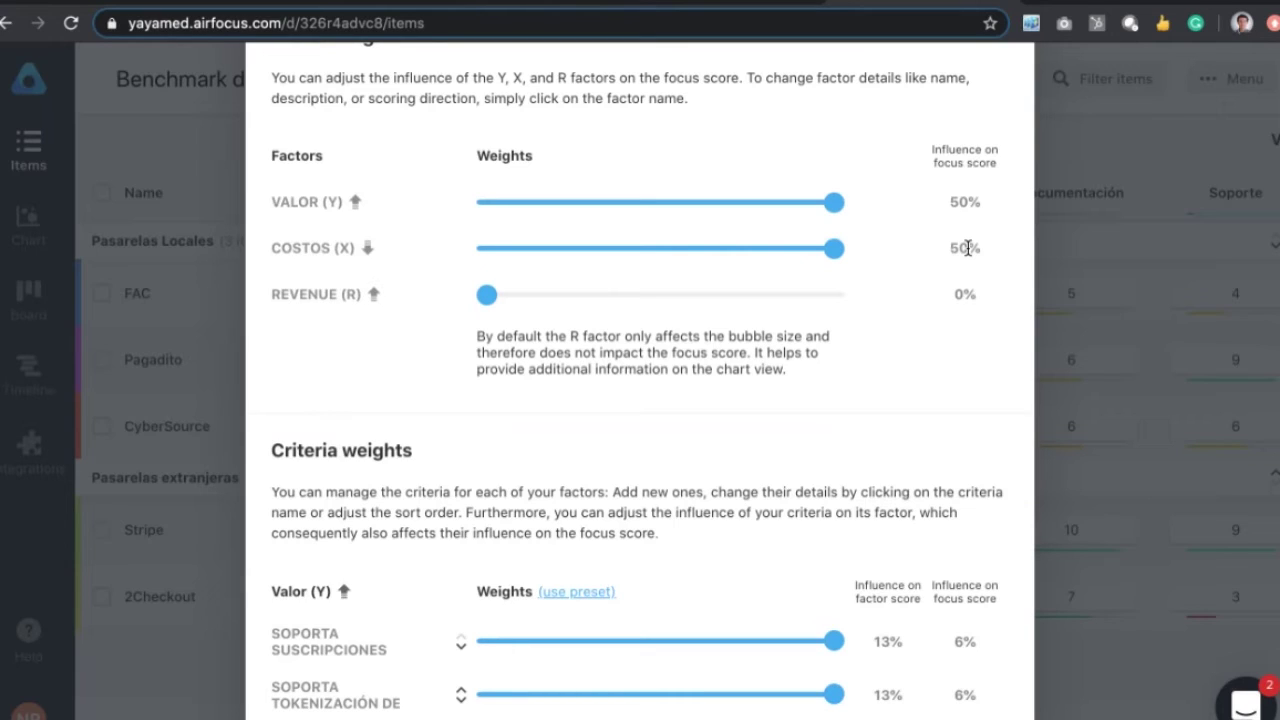
pyautogui.scroll(-3, 746, 340)
pyautogui.scroll(-5, 744, 340)
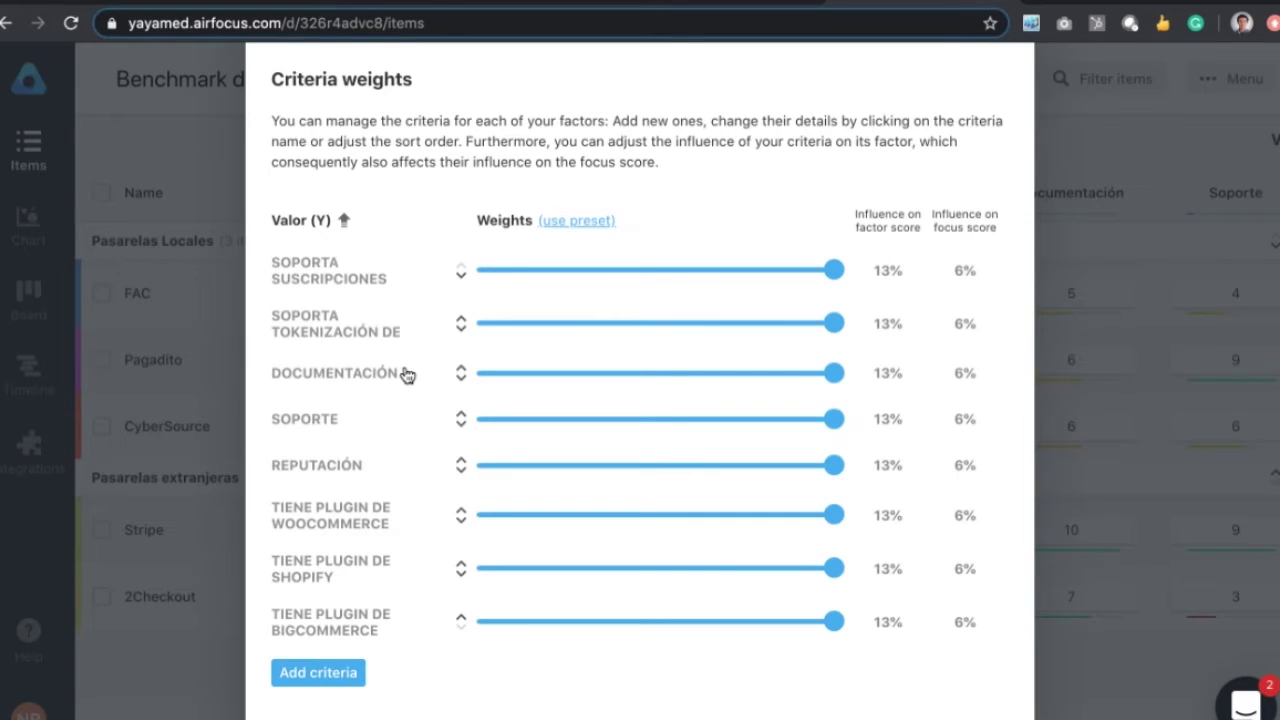
pyautogui.scroll(-1, 407, 374)
pyautogui.scroll(-4, 405, 372)
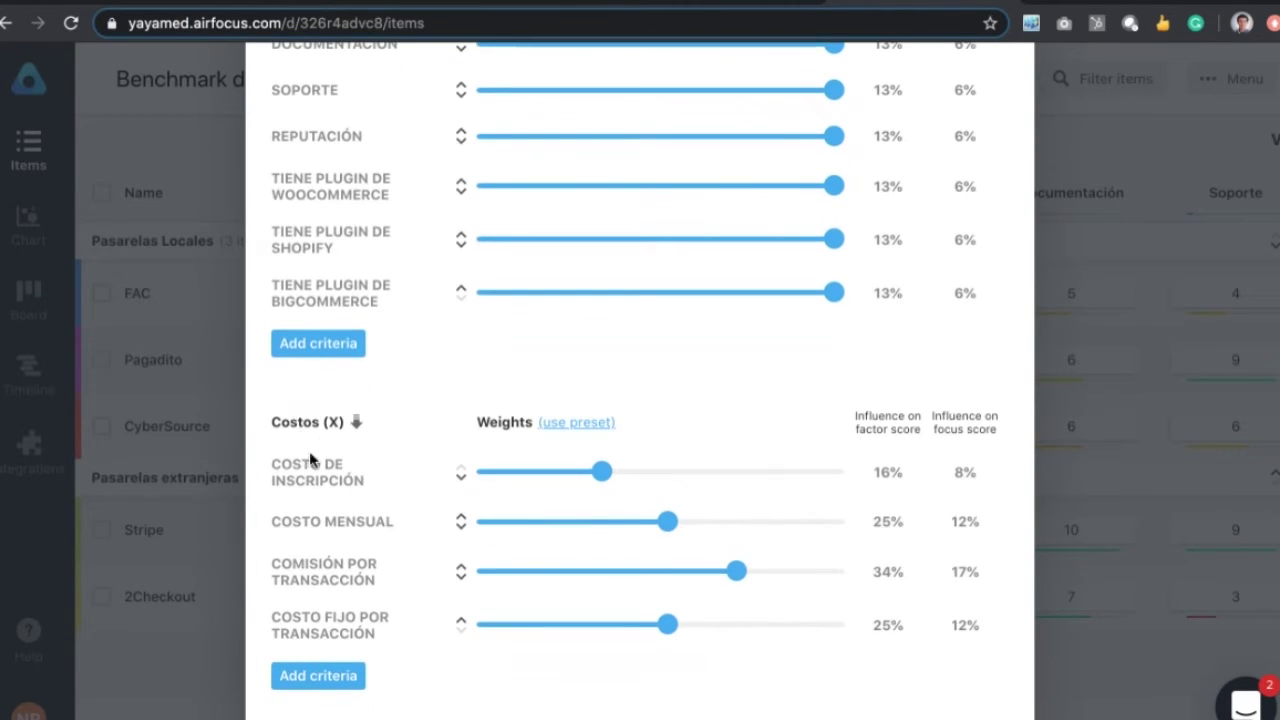
pyautogui.scroll(-1, 328, 490)
pyautogui.scroll(-1, 328, 490)
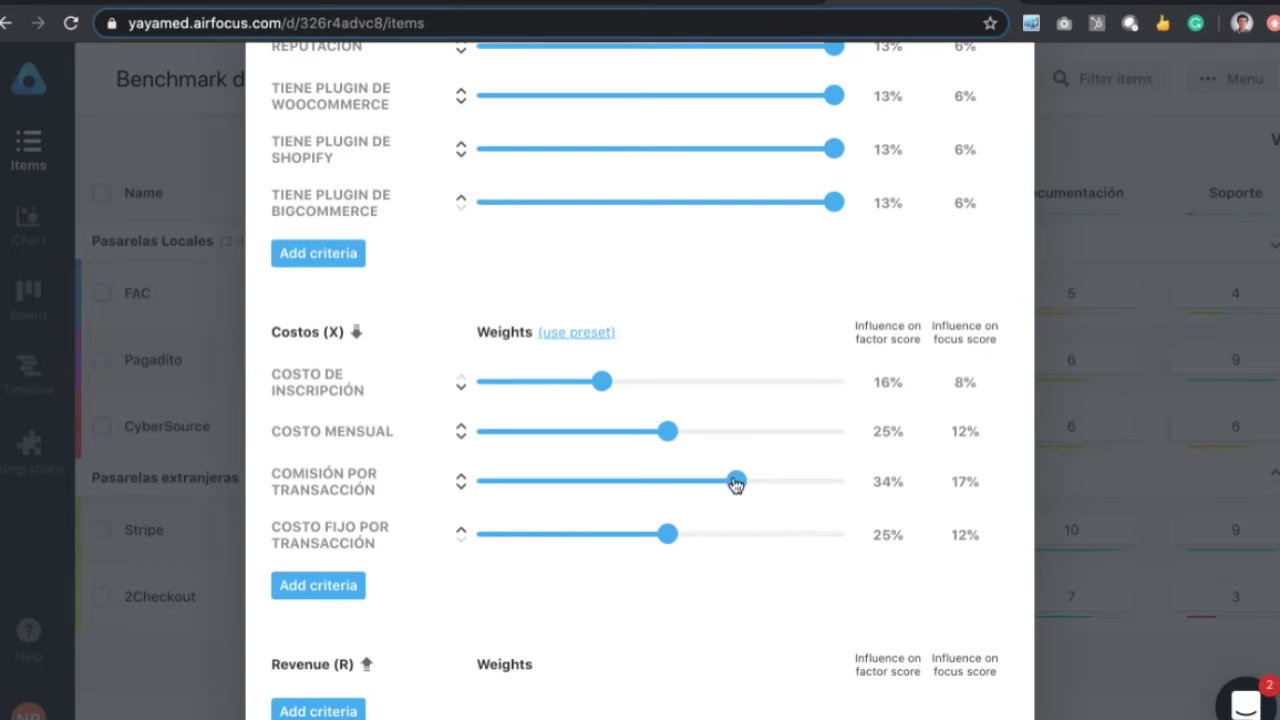
pyautogui.scroll(-3, 660, 506)
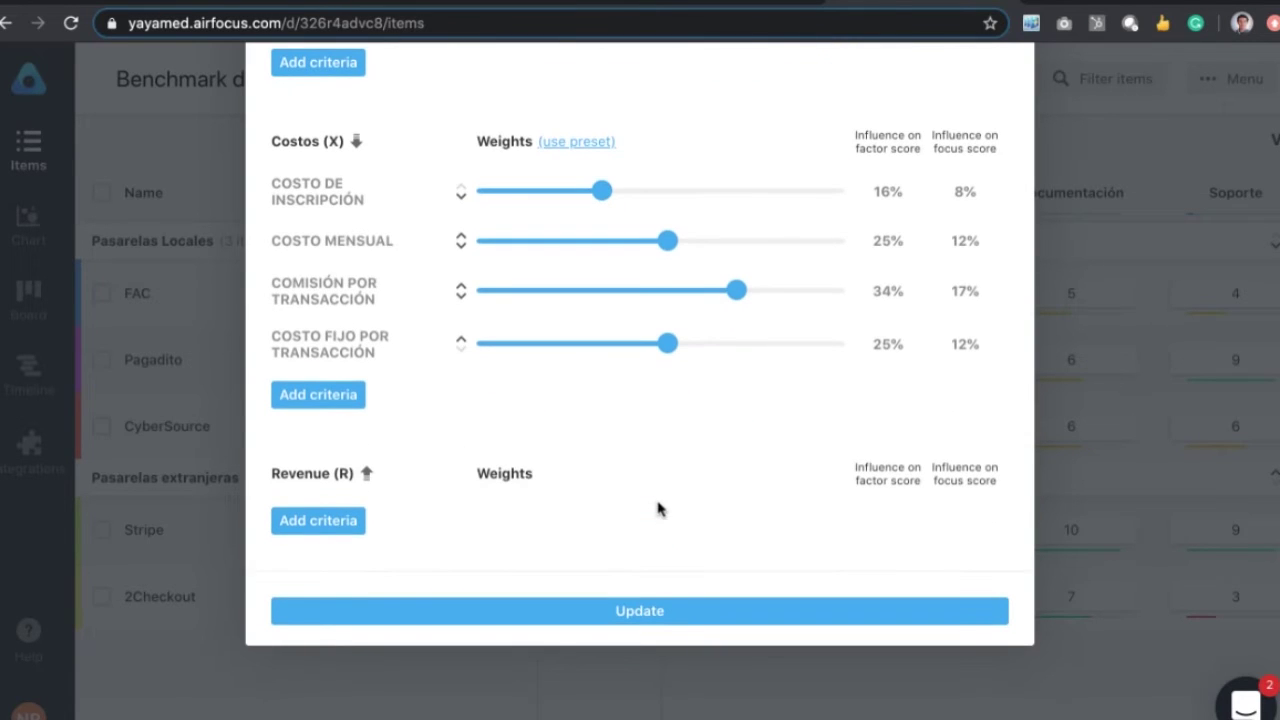
pyautogui.scroll(15, 660, 506)
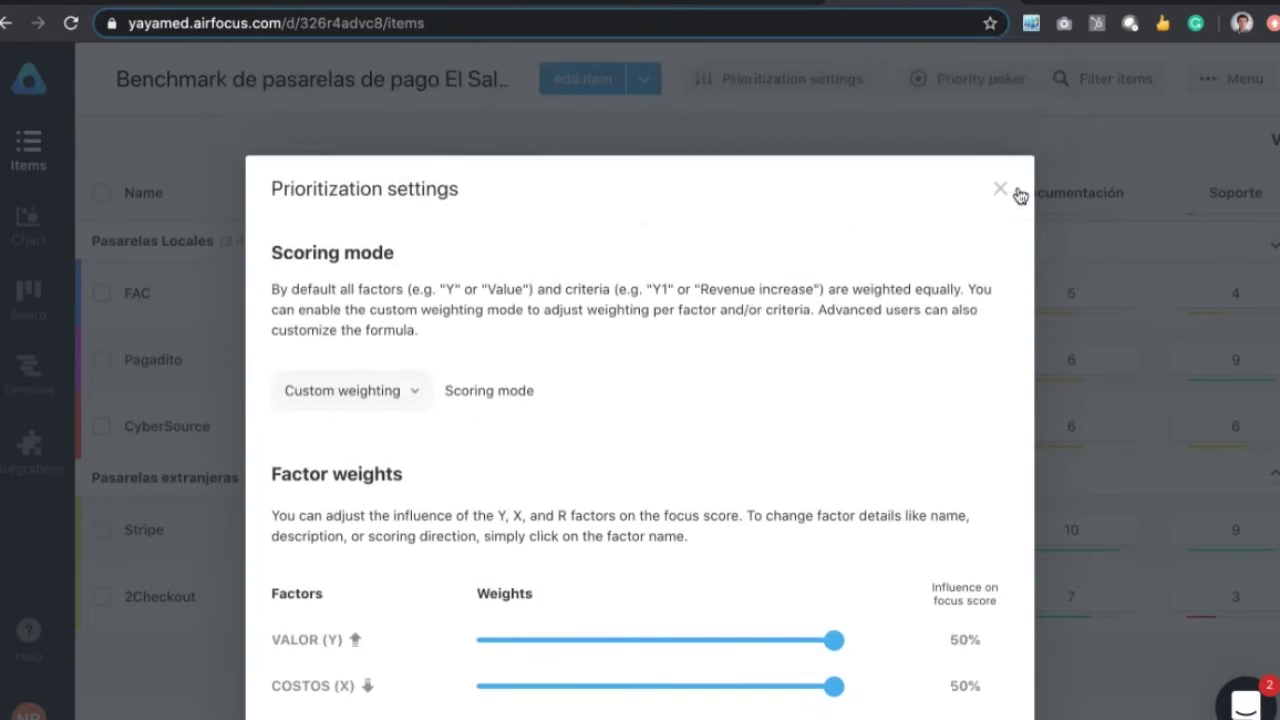
pyautogui.click(1000, 189)
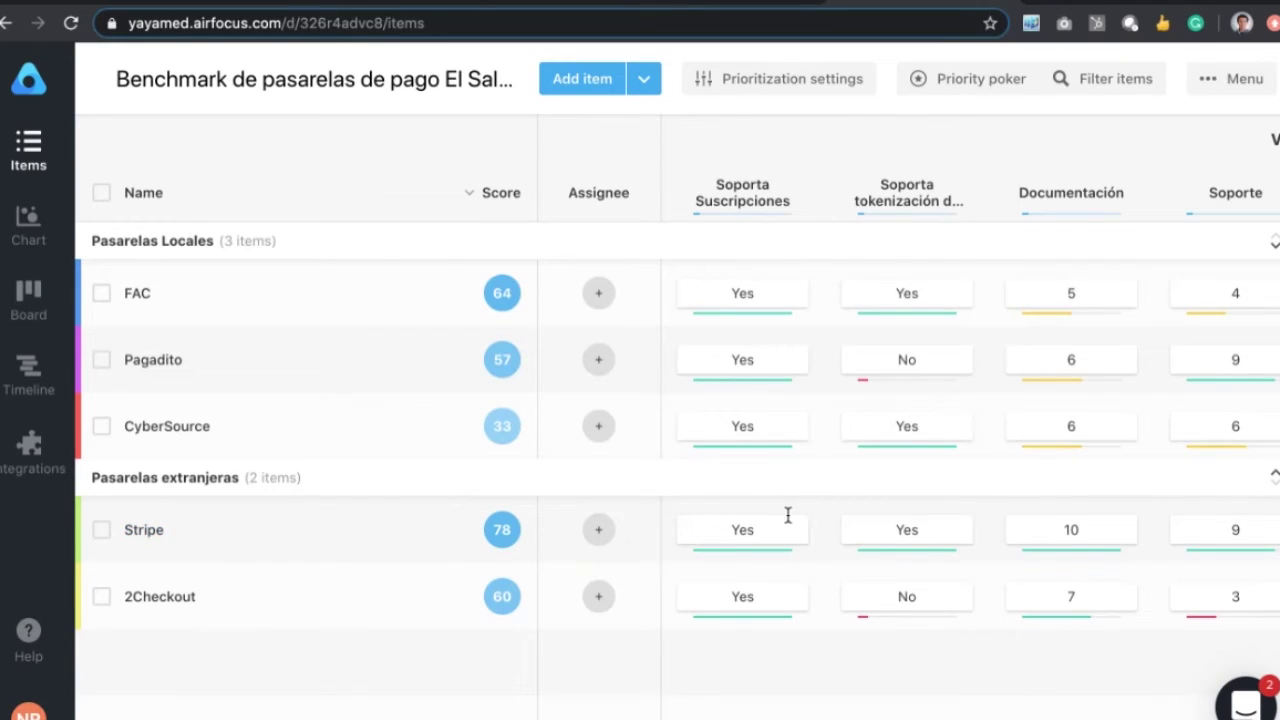
pyautogui.hscroll(1, 788, 515)
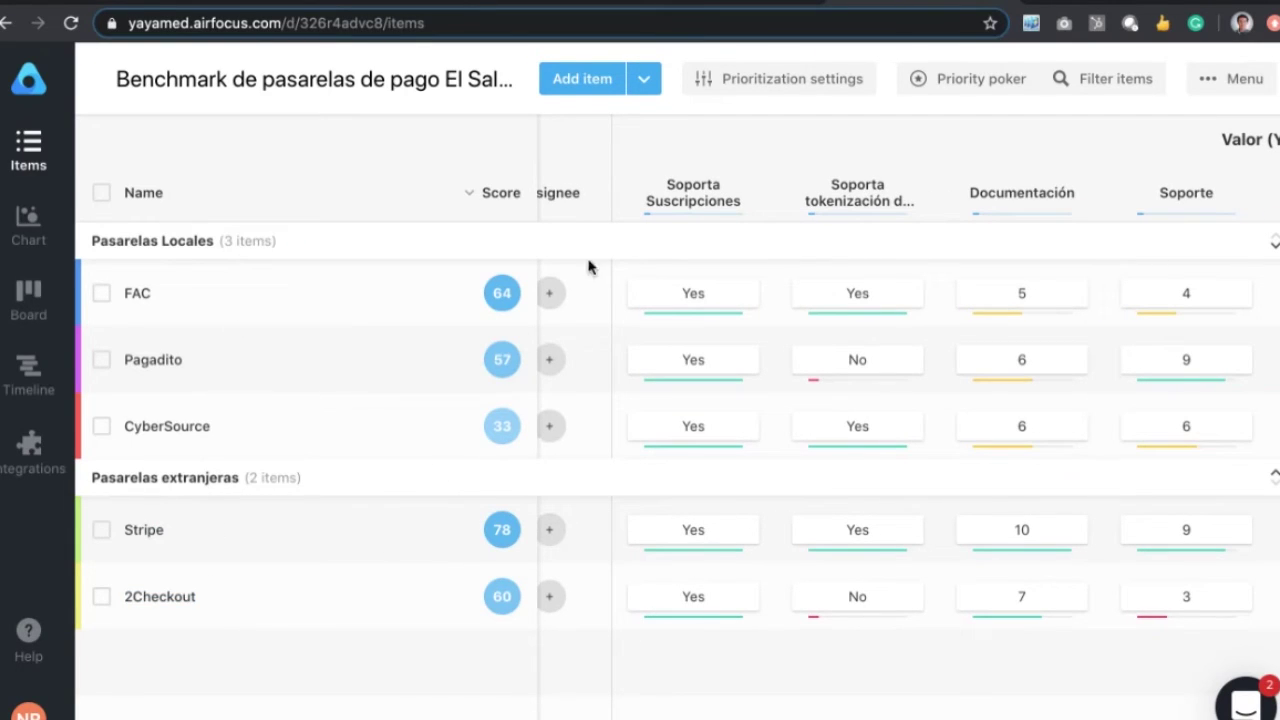
pyautogui.hscroll(1, 850, 265)
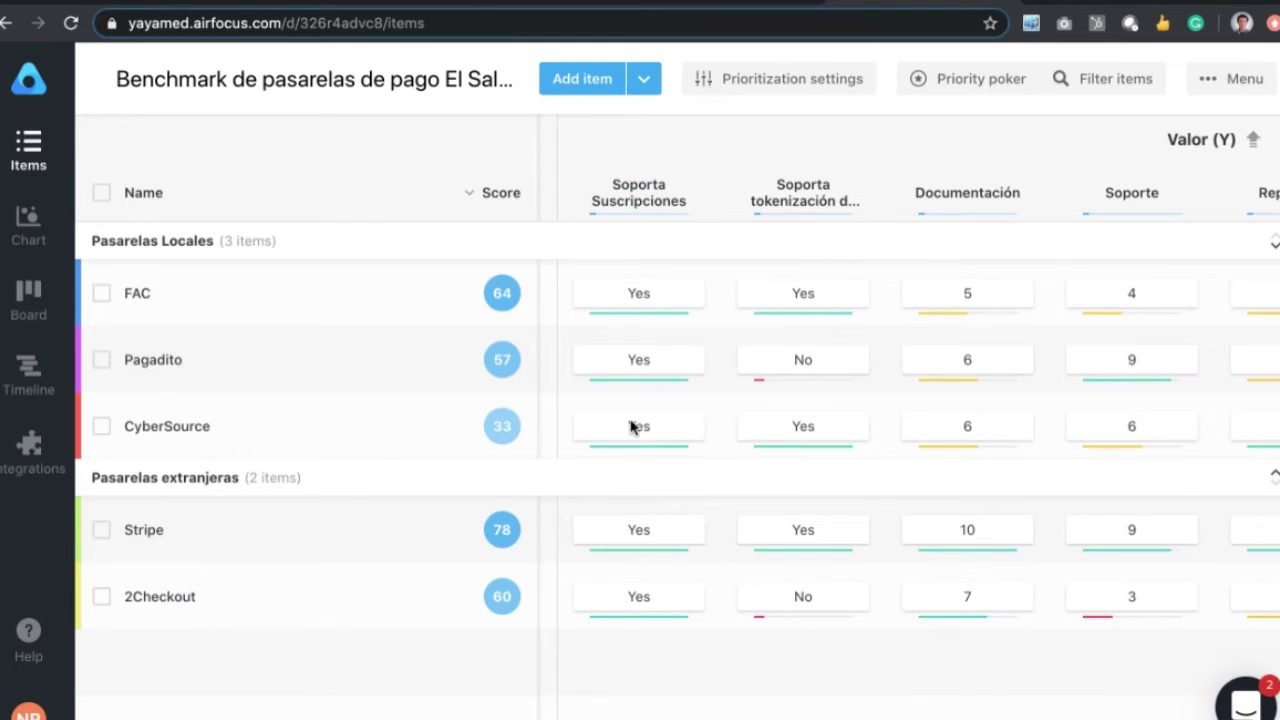
pyautogui.hscroll(1, 843, 291)
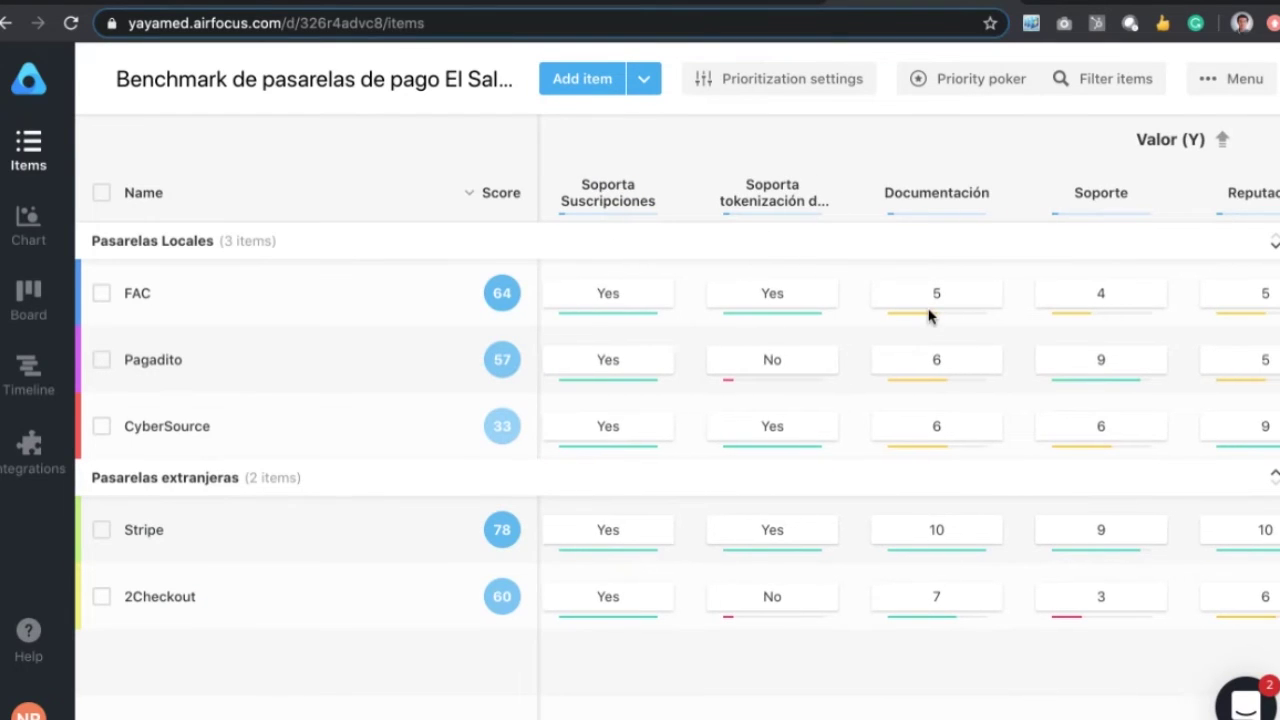
pyautogui.hscroll(-2, 928, 316)
pyautogui.hscroll(2, 928, 316)
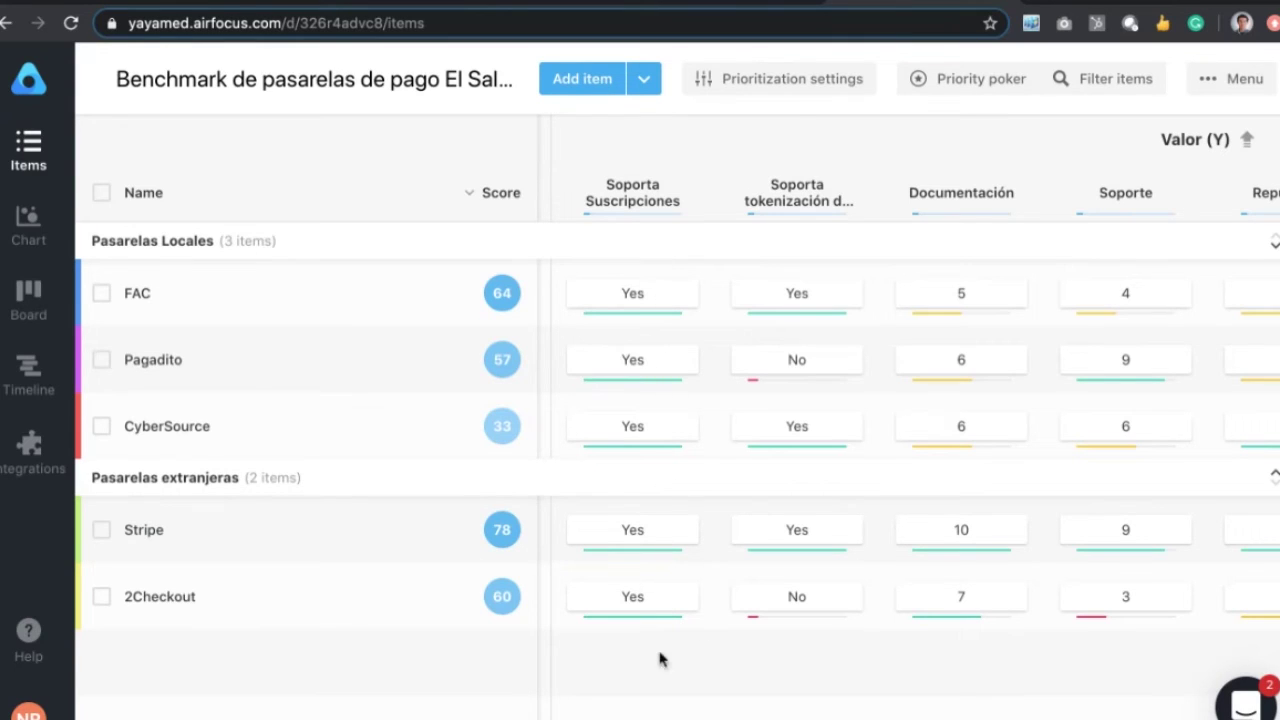
pyautogui.hscroll(2, 706, 426)
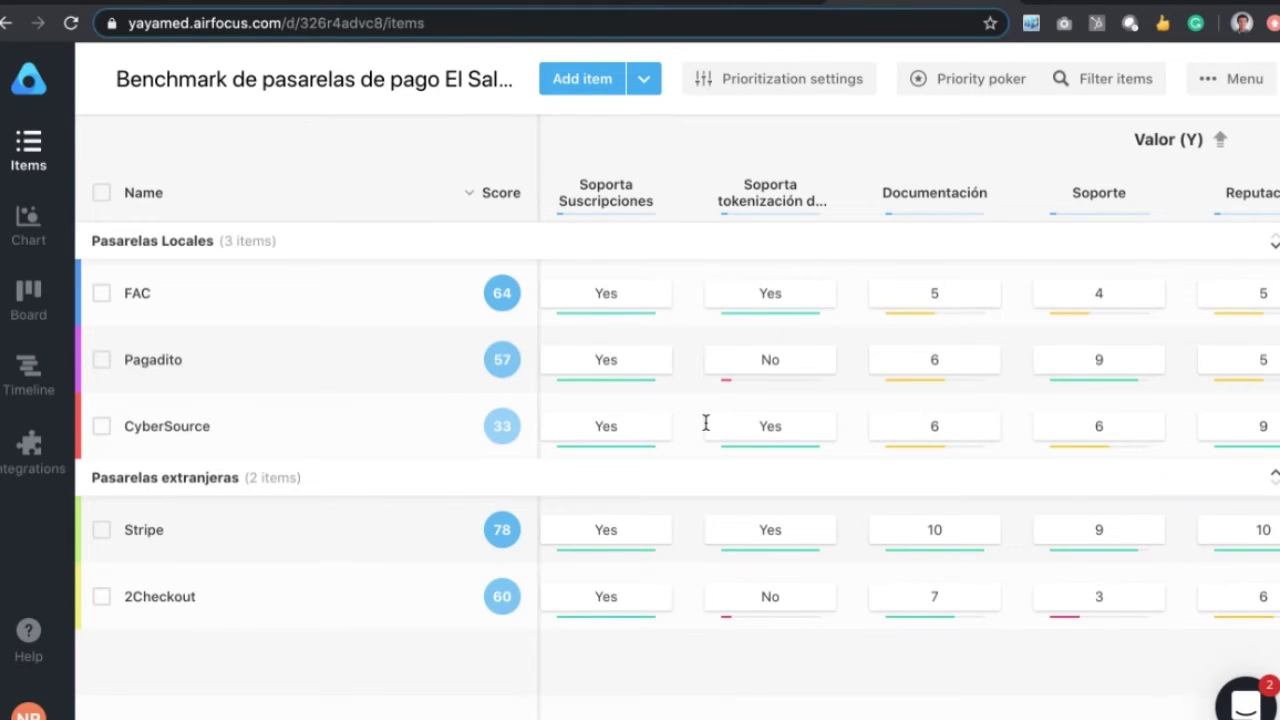
pyautogui.hscroll(4, 706, 426)
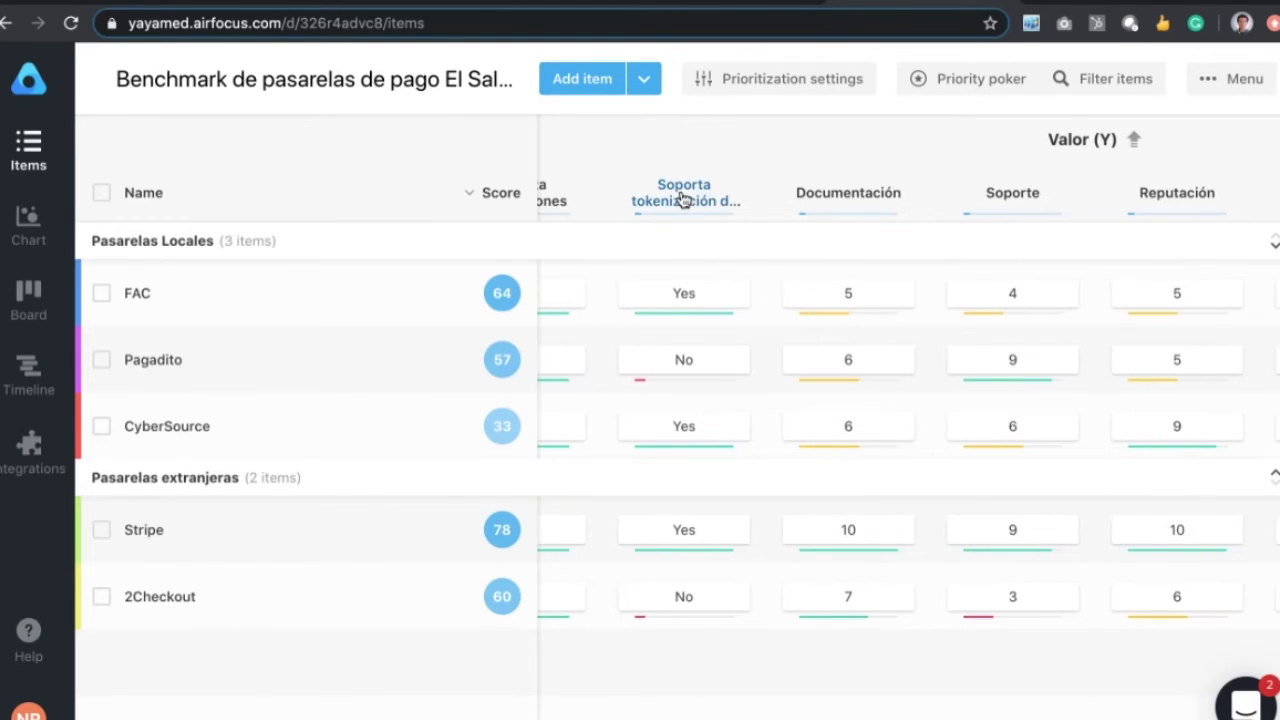
# Step: Scroll the table right to the Documentación, Soporte, Reputación and WooCommerce plugin columns
pyautogui.hscroll(2, 665, 356)
pyautogui.hscroll(1, 665, 355)
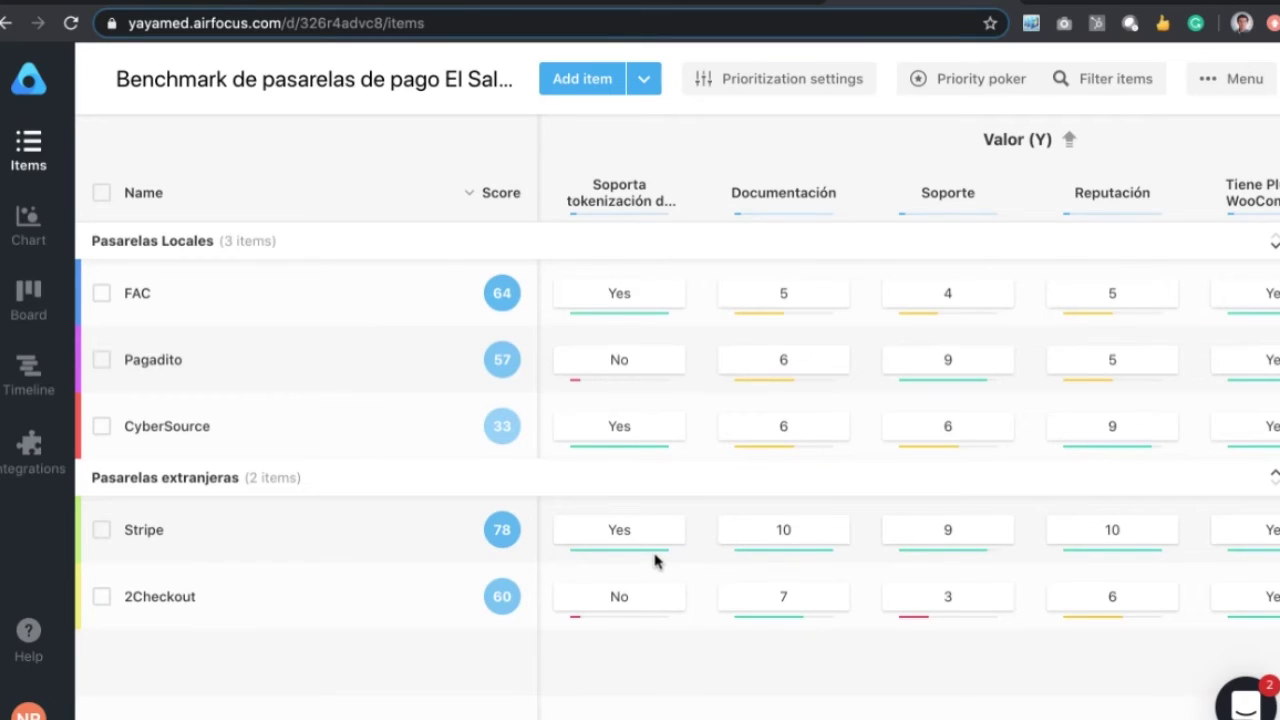
pyautogui.hscroll(3, 650, 547)
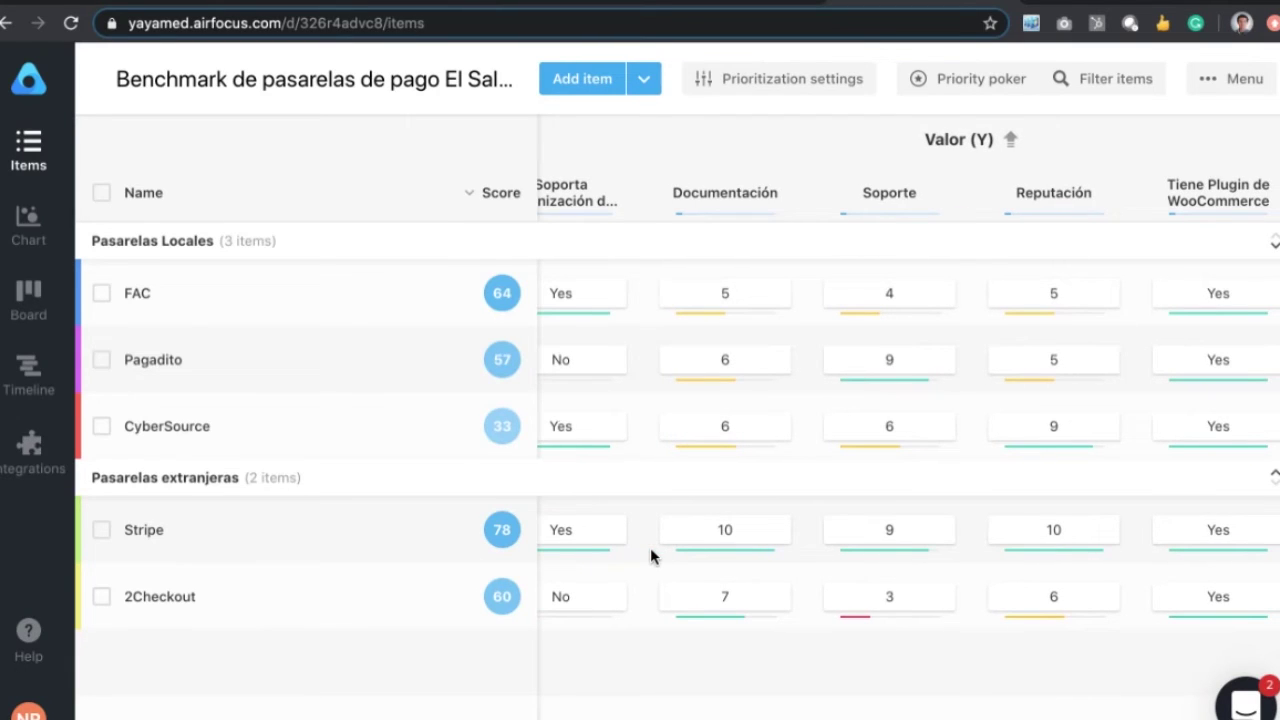
# Step: Scroll further right to the Tiene Plugin de Shopify column, Yes for FAC, Stripe and 2Checkout
pyautogui.hscroll(4, 650, 557)
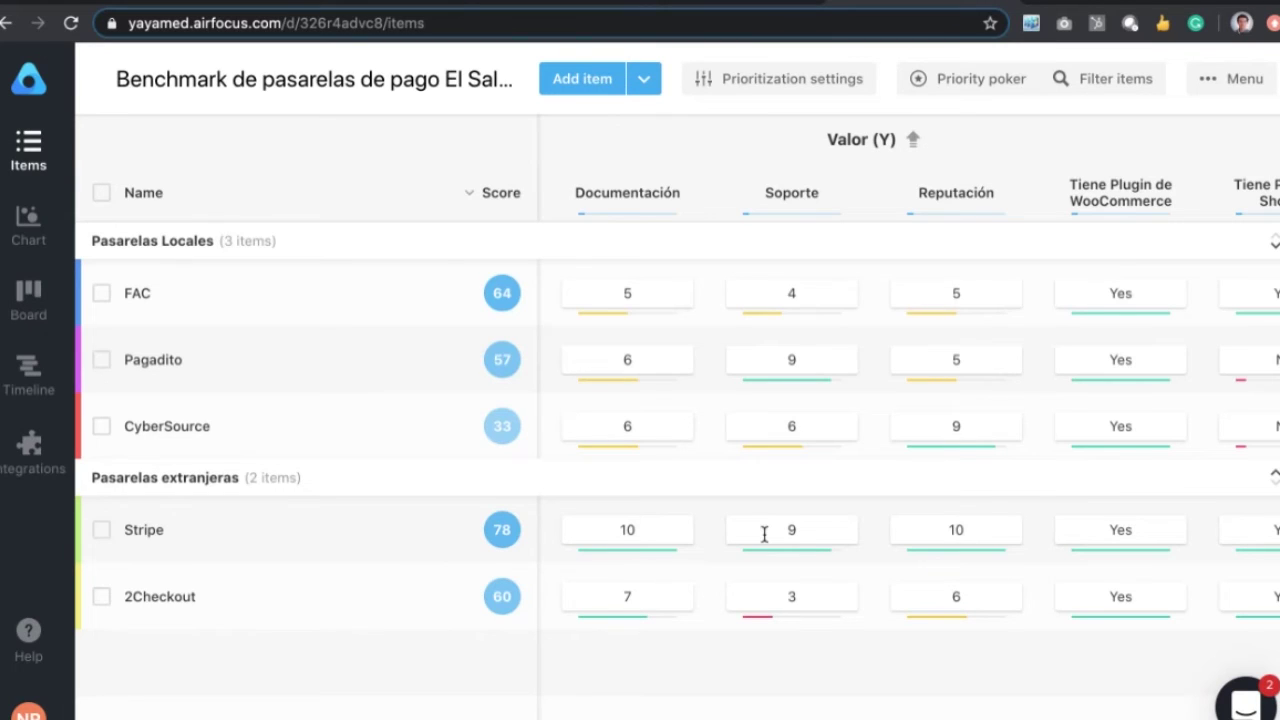
pyautogui.hscroll(3, 763, 533)
pyautogui.hscroll(2, 763, 533)
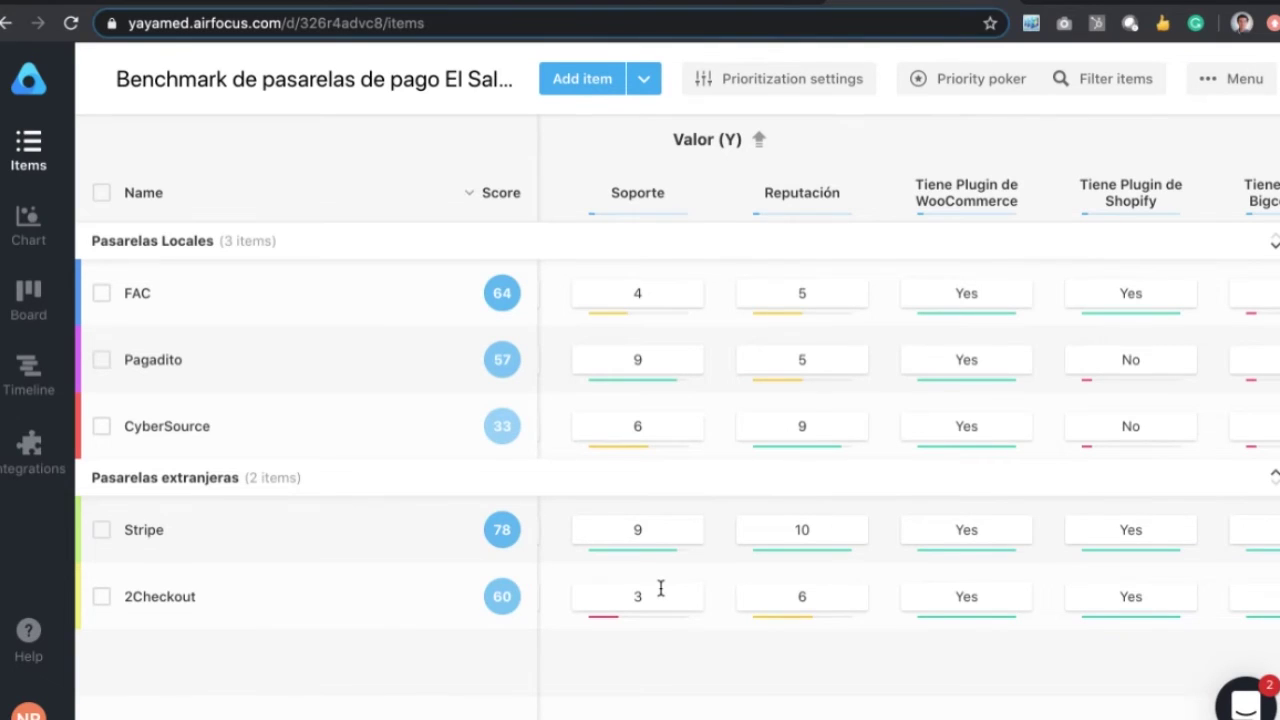
pyautogui.hscroll(2, 660, 589)
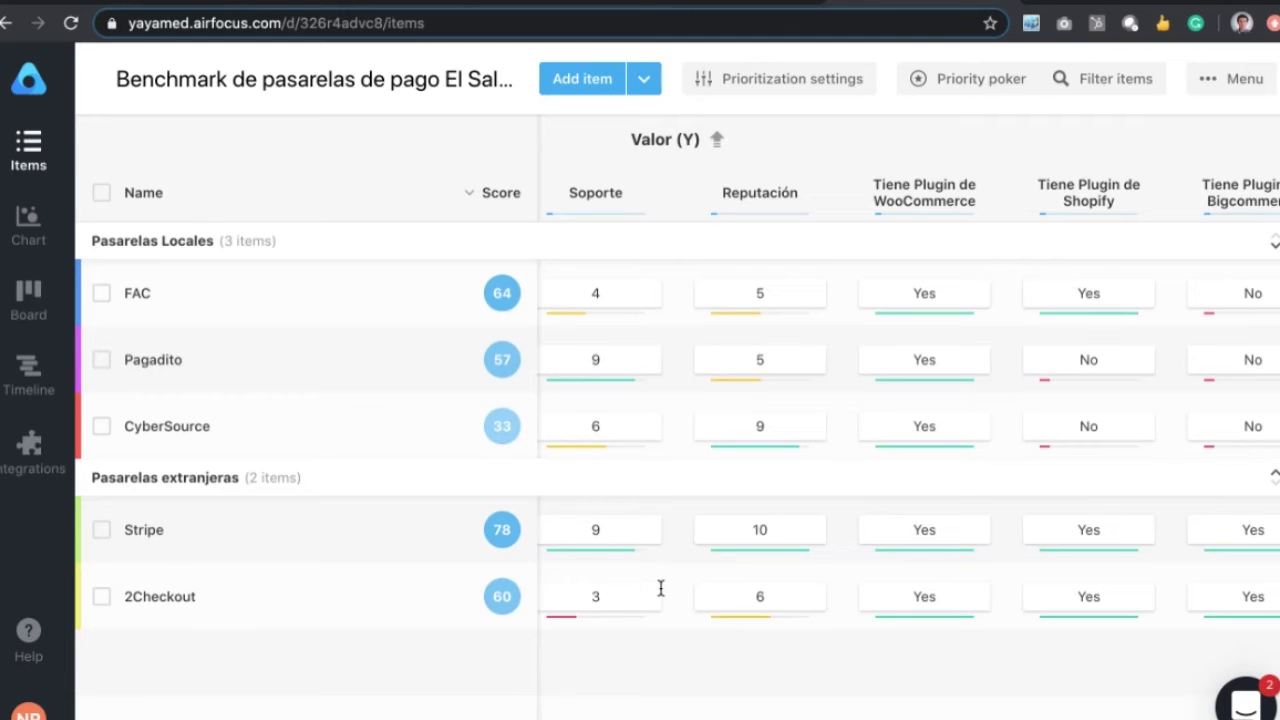
# Step: Scroll right to the Tiene Plugin de Bigcommerce column, Yes only for Stripe and 2Checkout
pyautogui.hscroll(3, 660, 588)
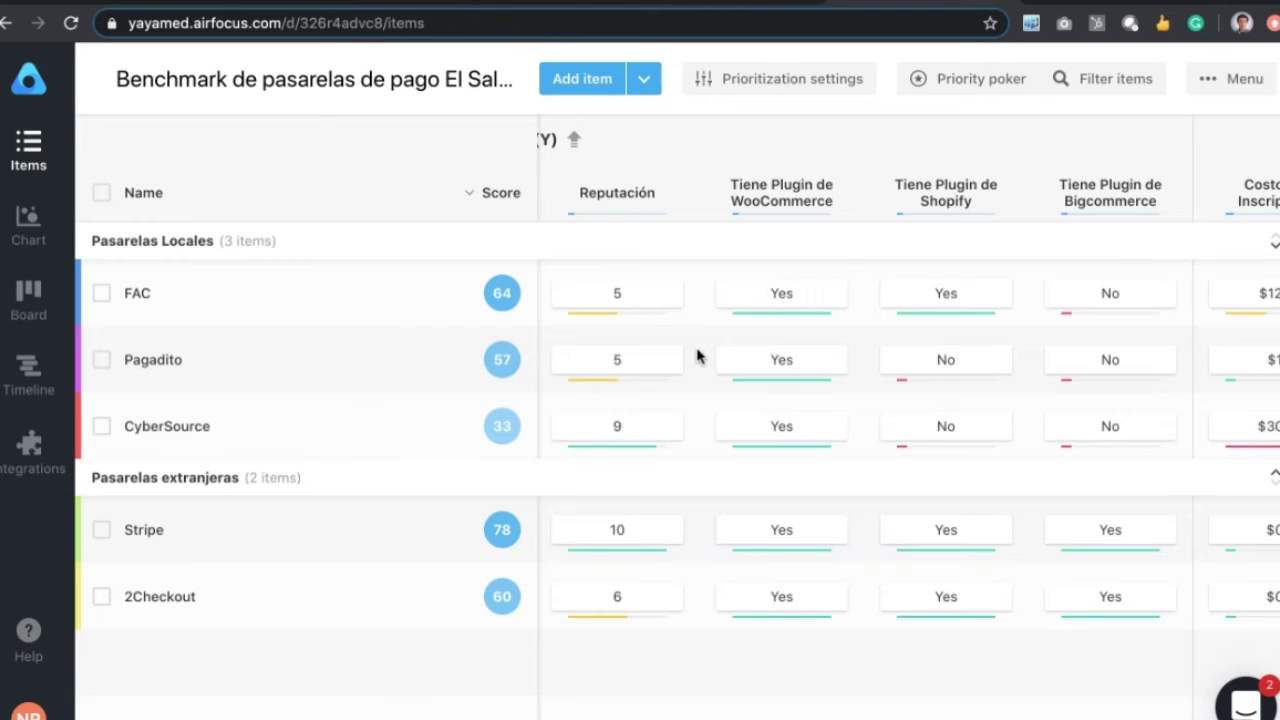
pyautogui.hscroll(3, 697, 357)
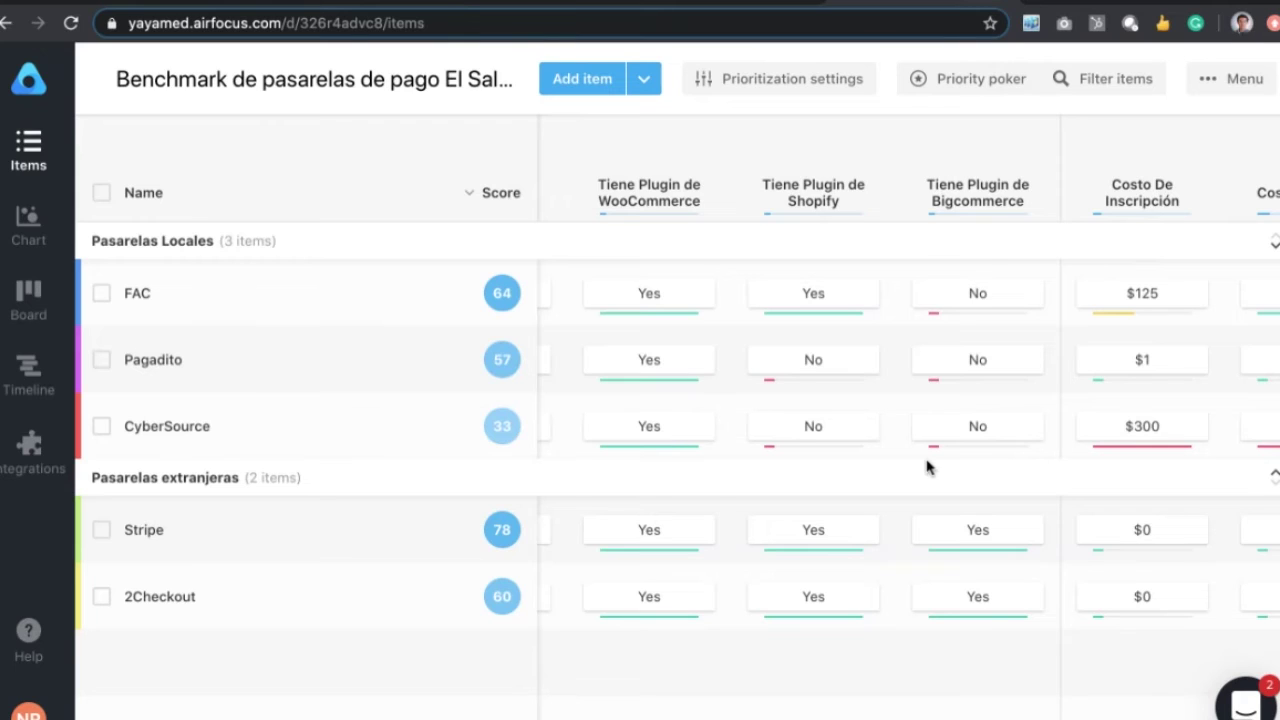
# Step: Scroll right to the Costos (X) group, showing registration, monthly, per-transaction commission and fixed cost
pyautogui.hscroll(2, 926, 467)
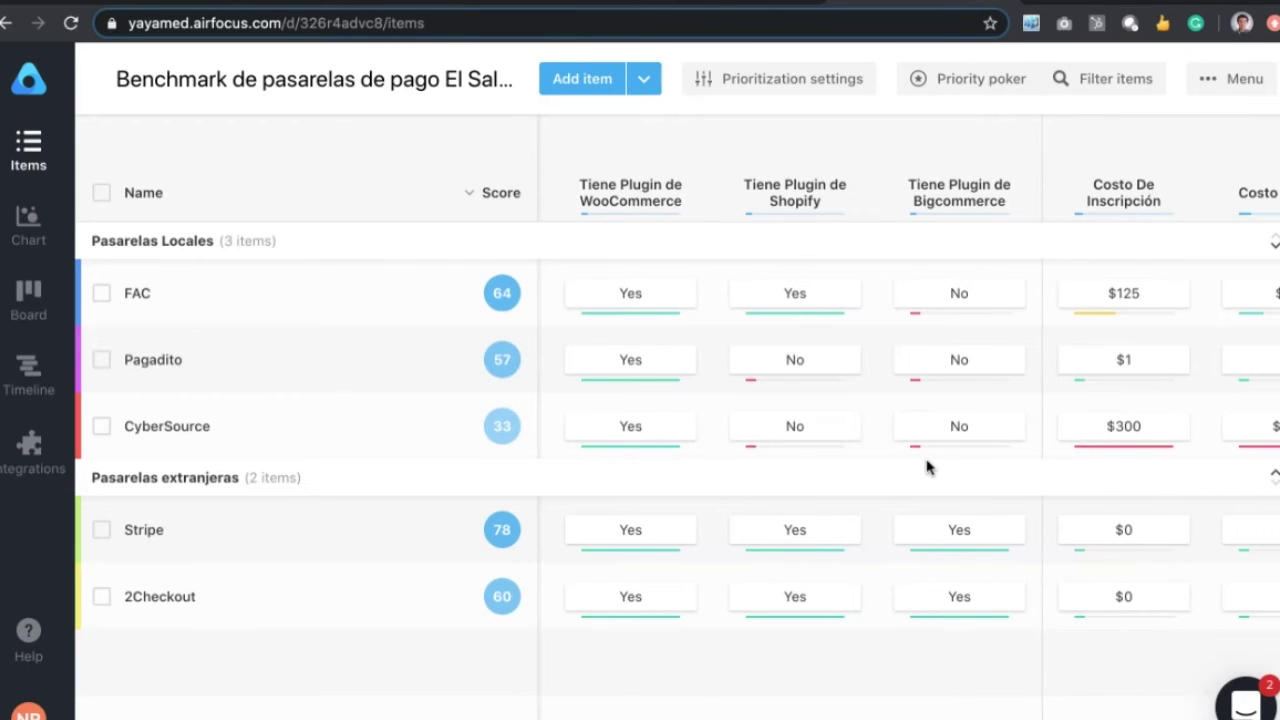
pyautogui.hscroll(5, 926, 467)
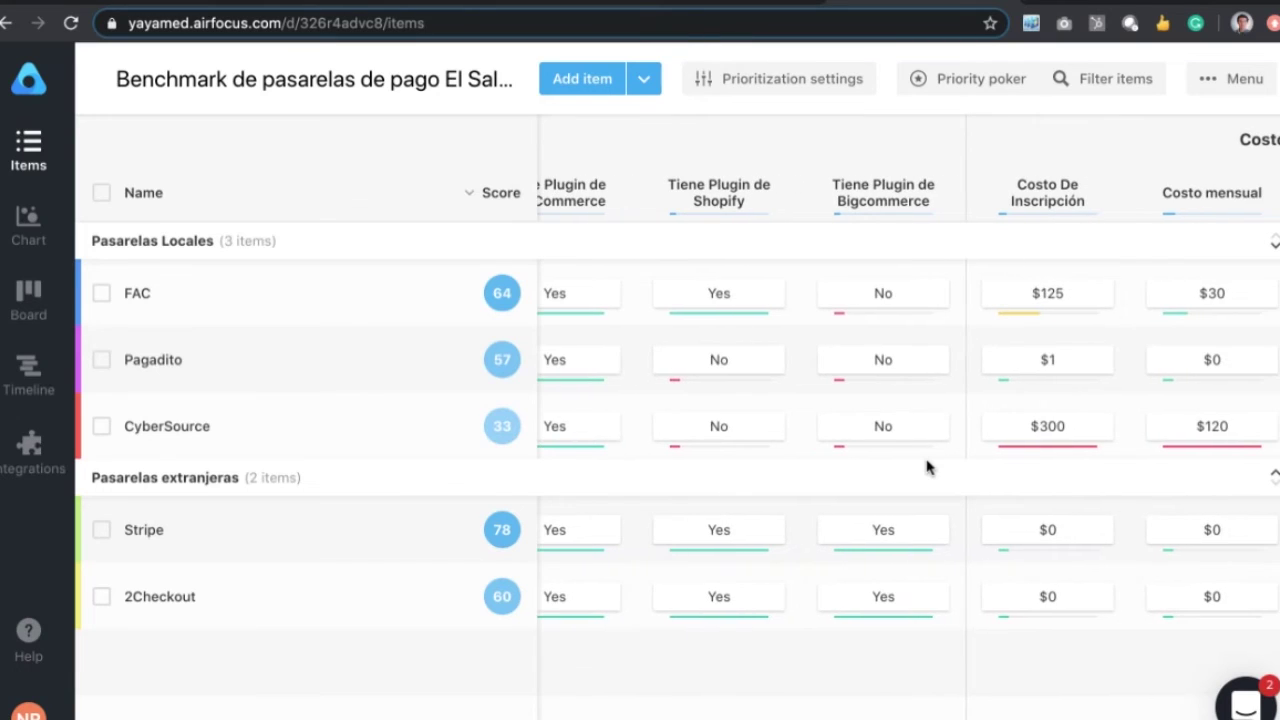
pyautogui.hscroll(7, 926, 467)
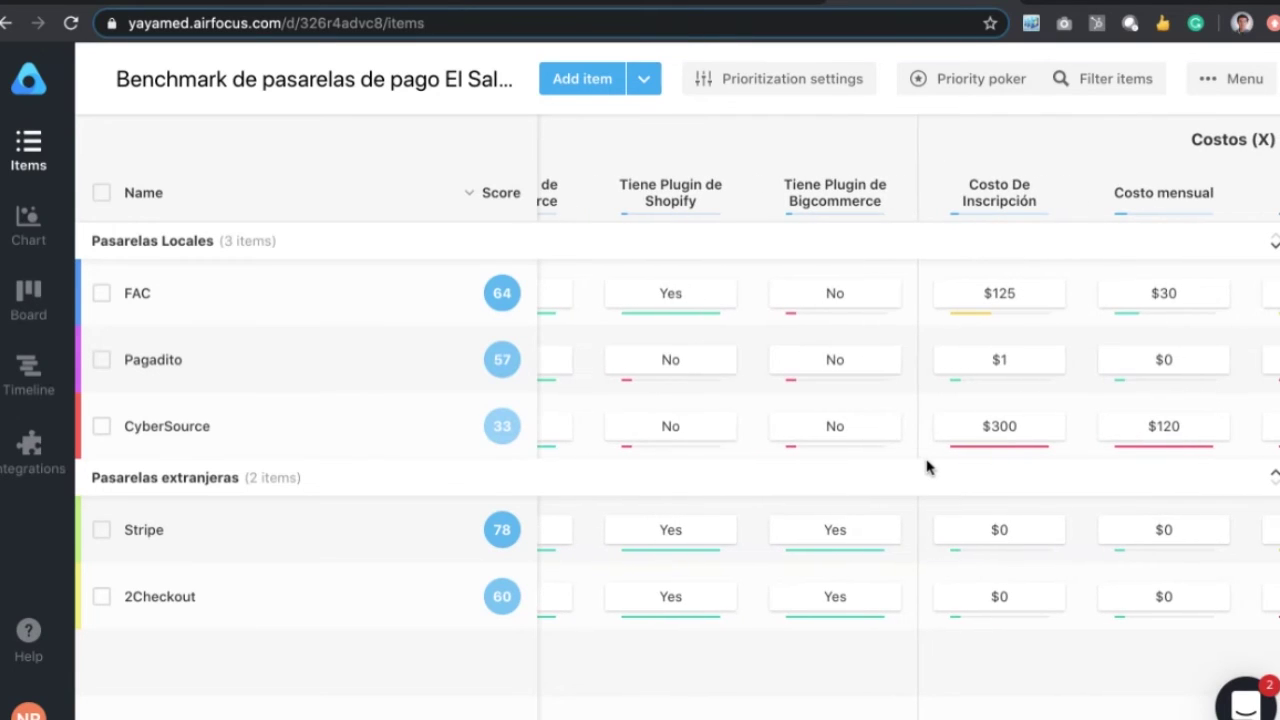
pyautogui.hscroll(14, 926, 467)
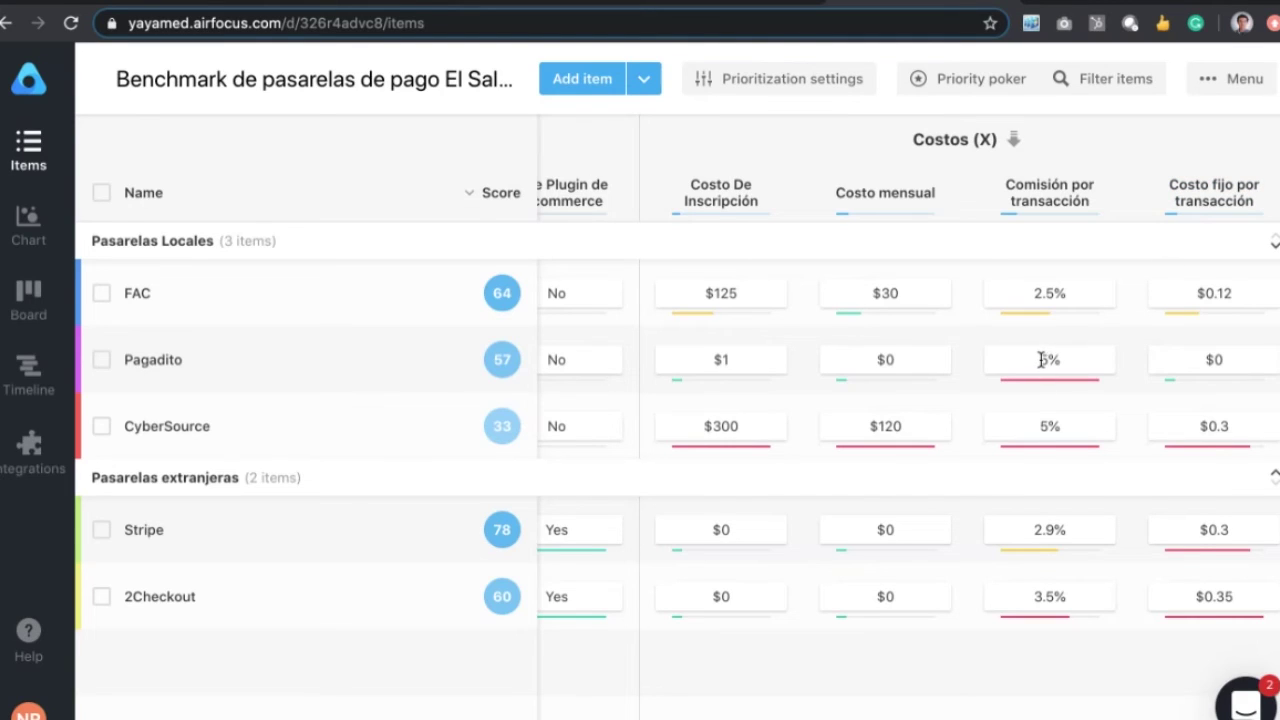
# Step: Leave Pagadito's 5% commission unchanged, then present the Slides deck and advance to slide 13, FAC
pyautogui.click(1043, 360)
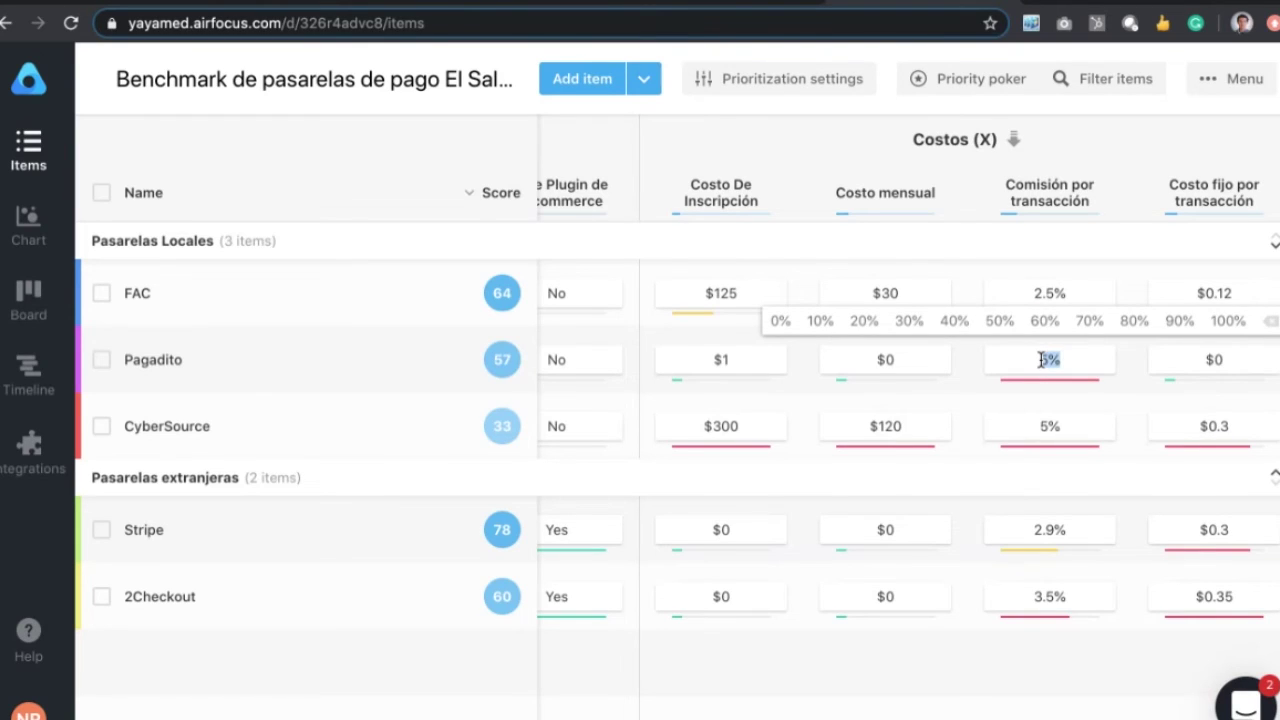
pyautogui.press('Return')
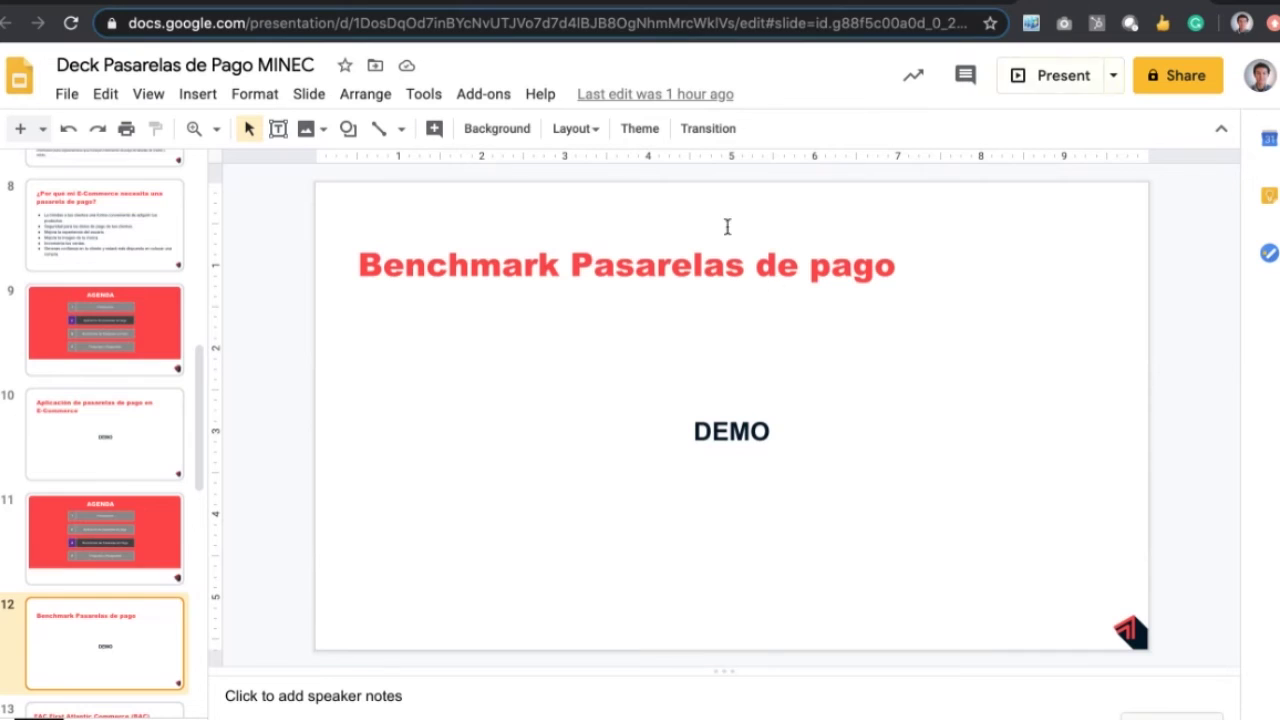
pyautogui.click(1037, 77)
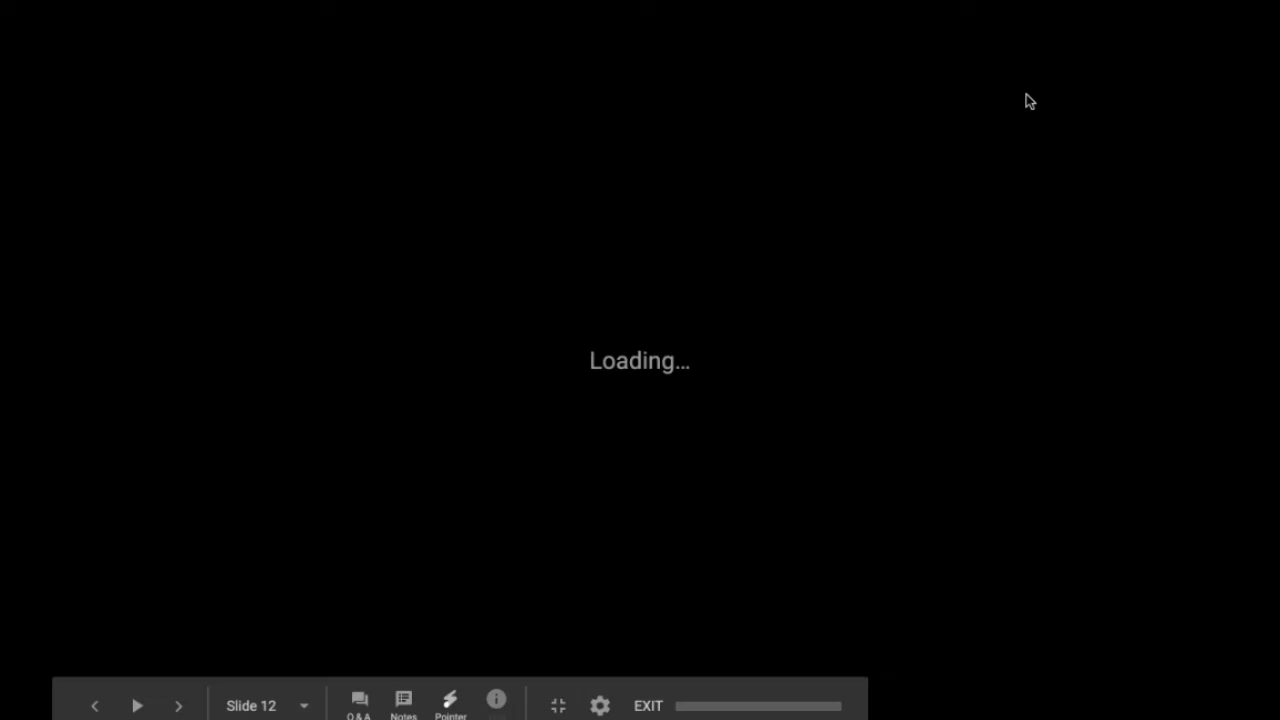
pyautogui.press('Right')
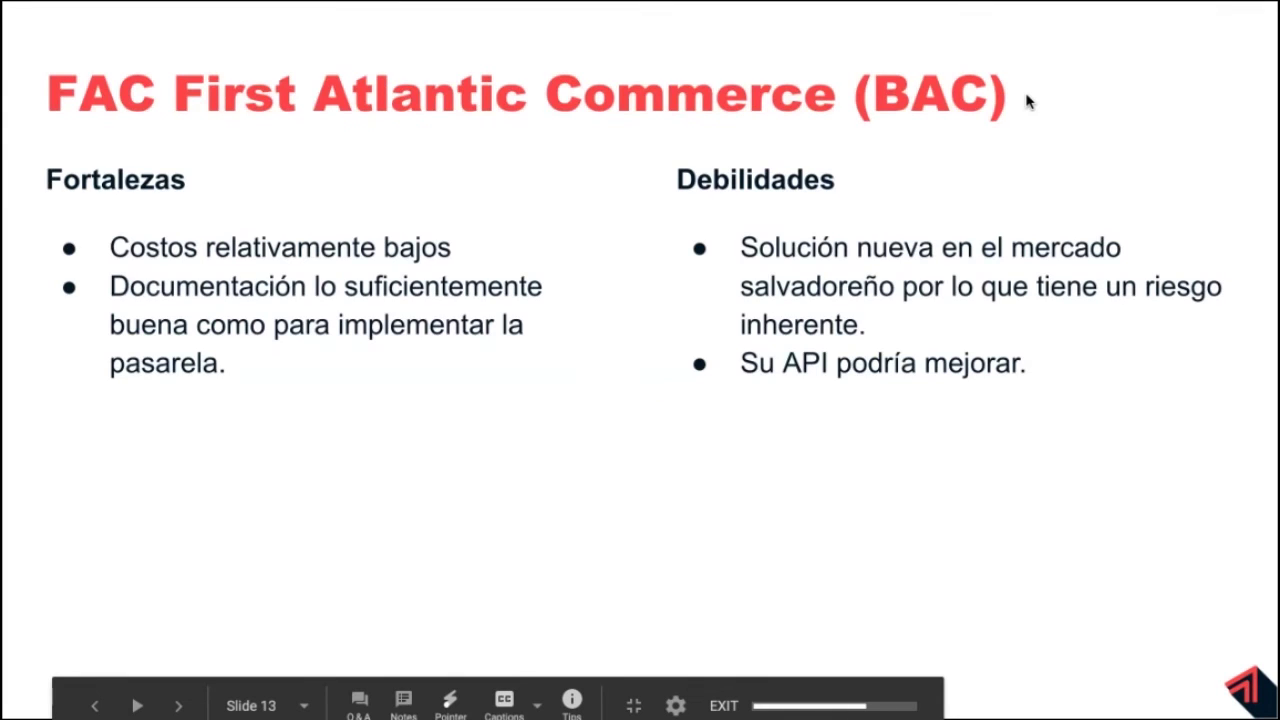